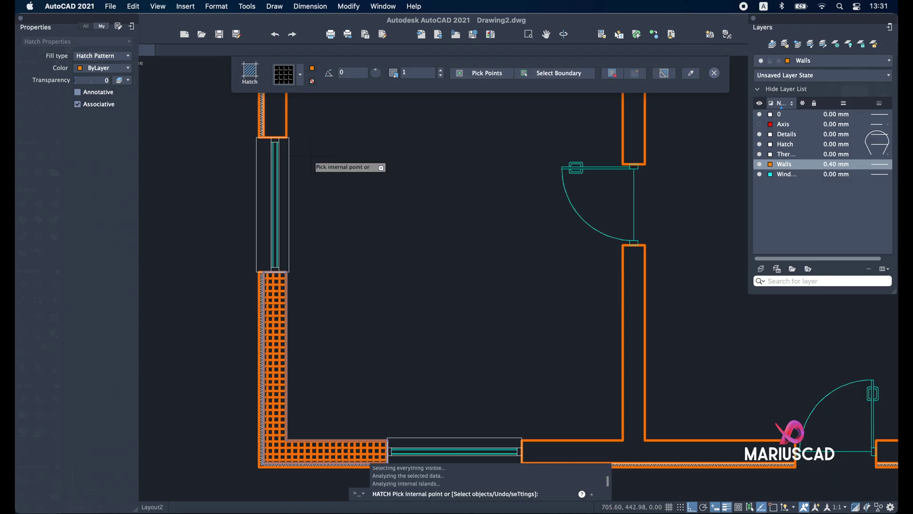
- Hide the image viewer and cancel the stray selection to reveal the crane hook reference in Drawing1.dwg
{"action": "left_click", "coordinate": [292, 244]}
{"action": "left_click", "coordinate": [531, 123]}
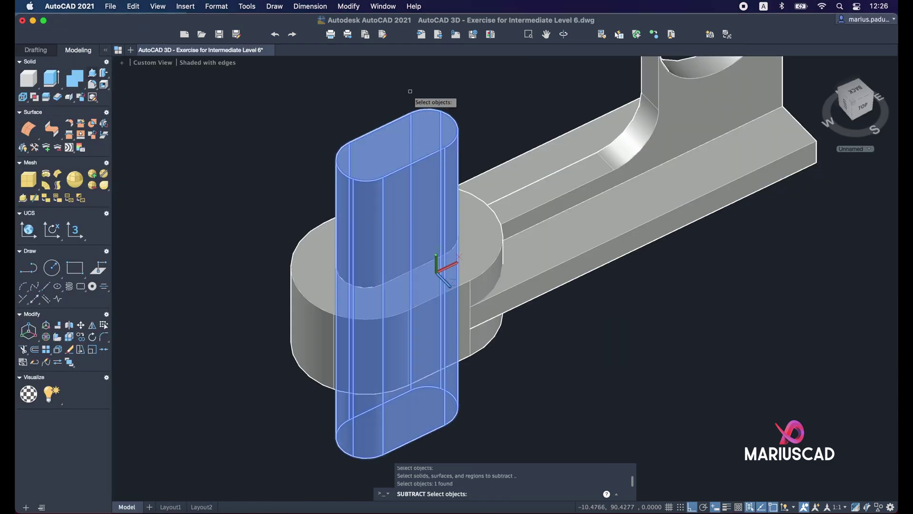
{"action": "key", "text": "Return"}
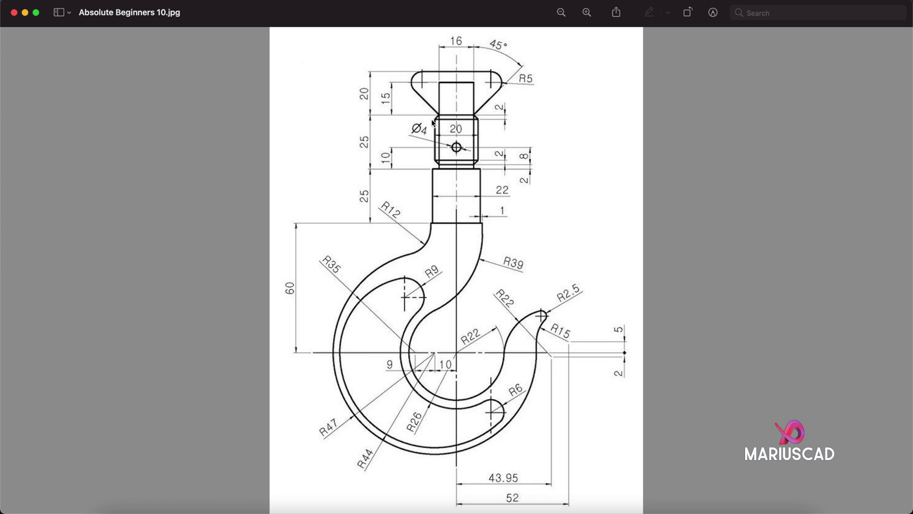
{"action": "left_click", "coordinate": [25, 12]}
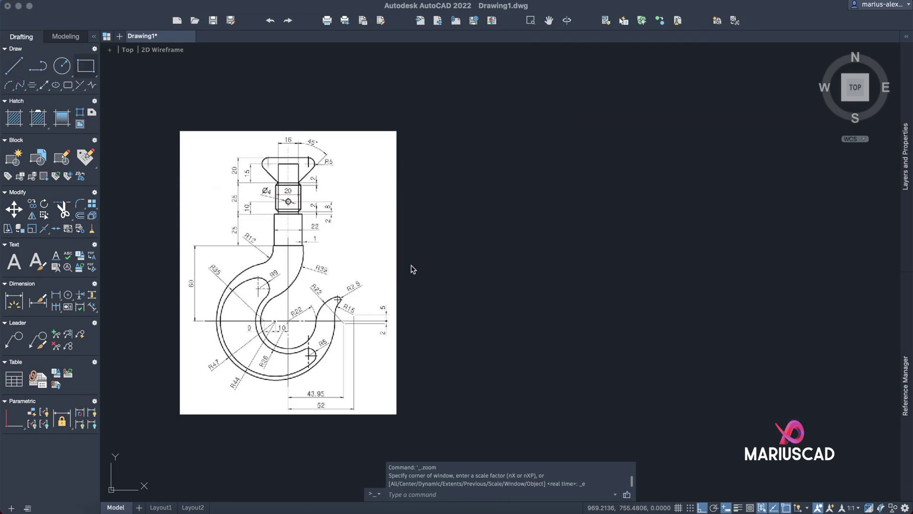
{"action": "left_click", "coordinate": [495, 300]}
{"action": "key", "text": "Escape"}
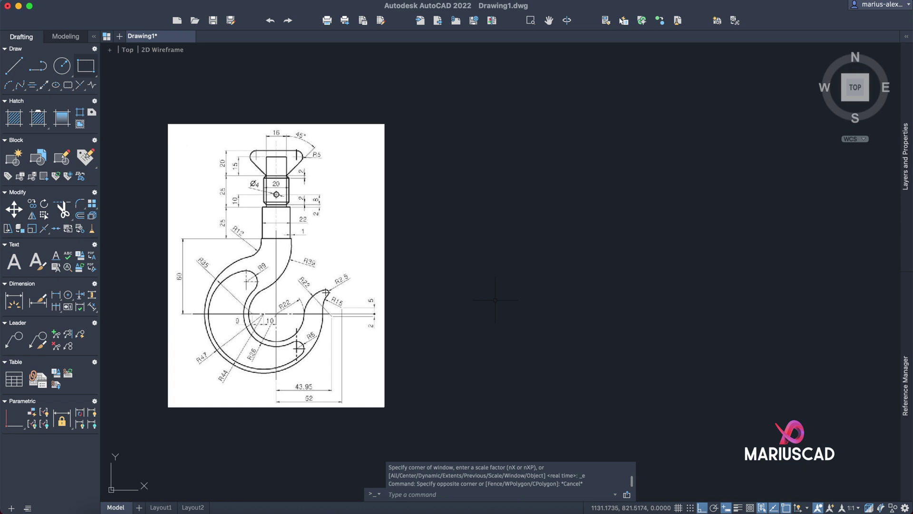
- Set the drawing's length precision to 0.000 in the Drawing Units dialog
{"action": "type", "text": "units"}
{"action": "key", "text": "Return"}
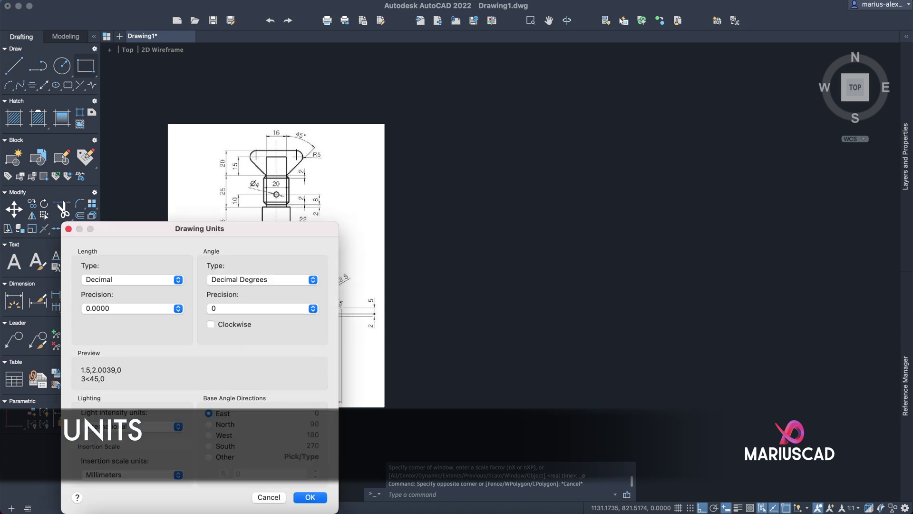
{"action": "left_click_drag", "start_coordinate": [198, 231], "coordinate": [478, 129]}
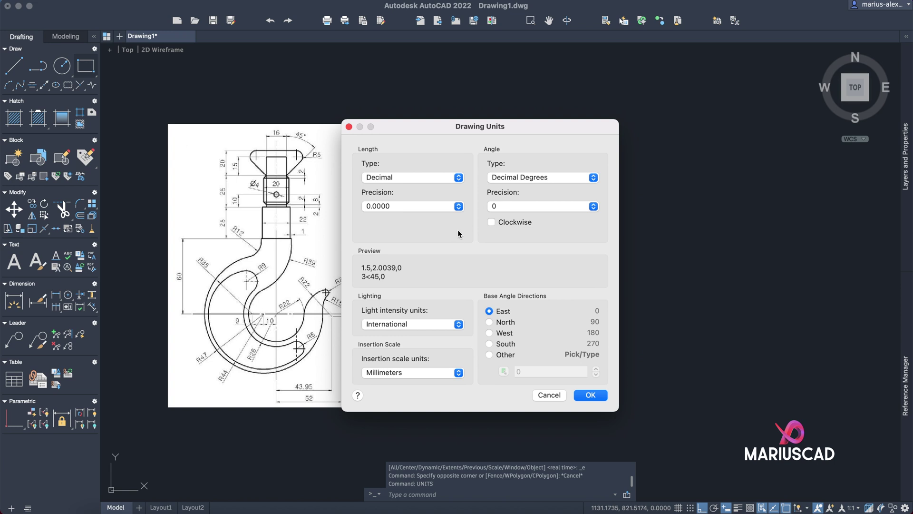
{"action": "left_click", "coordinate": [459, 207]}
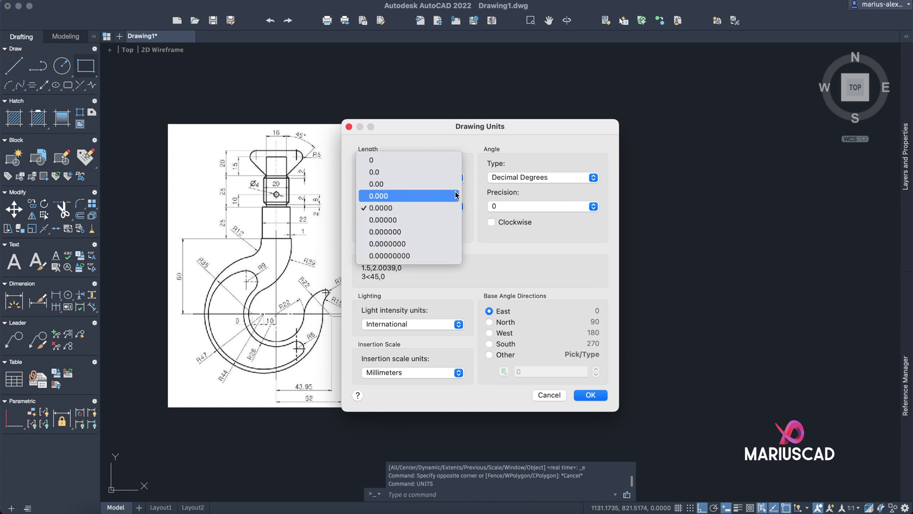
{"action": "left_click", "coordinate": [455, 196]}
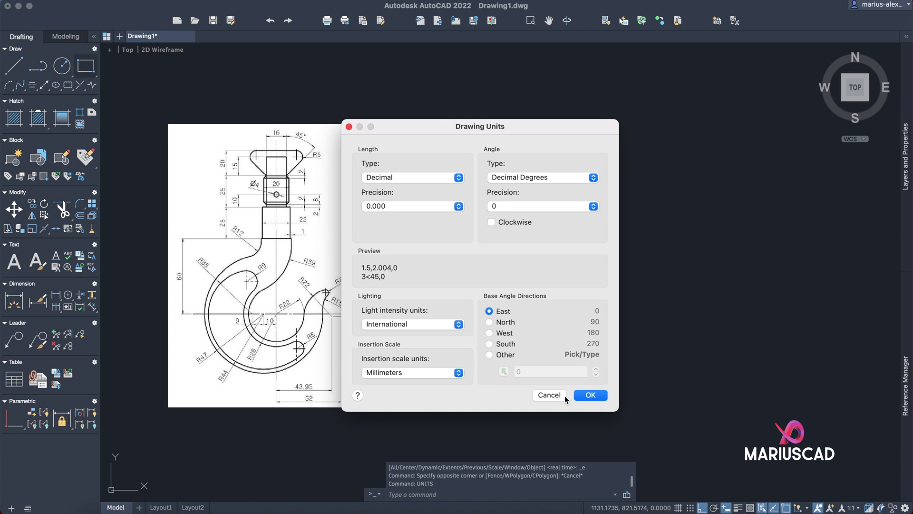
{"action": "left_click", "coordinate": [599, 398]}
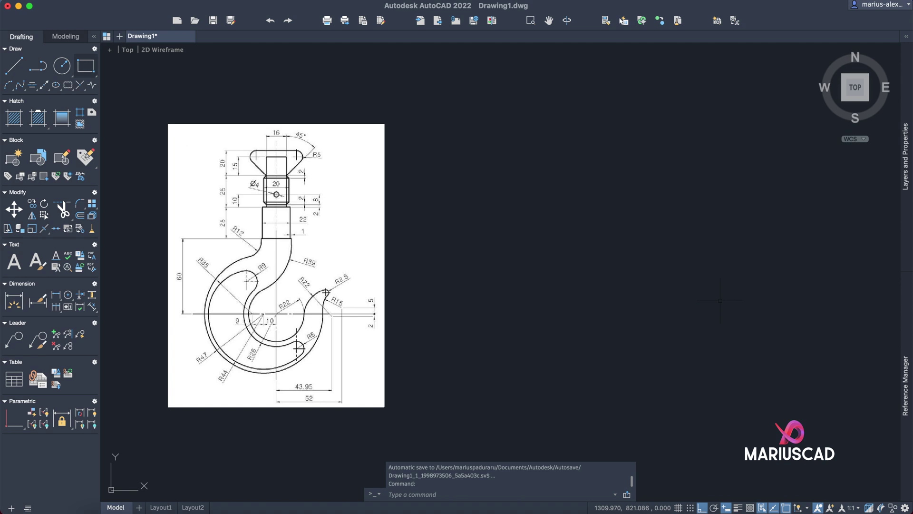
{"action": "type", "text": "DSETTINGS"}
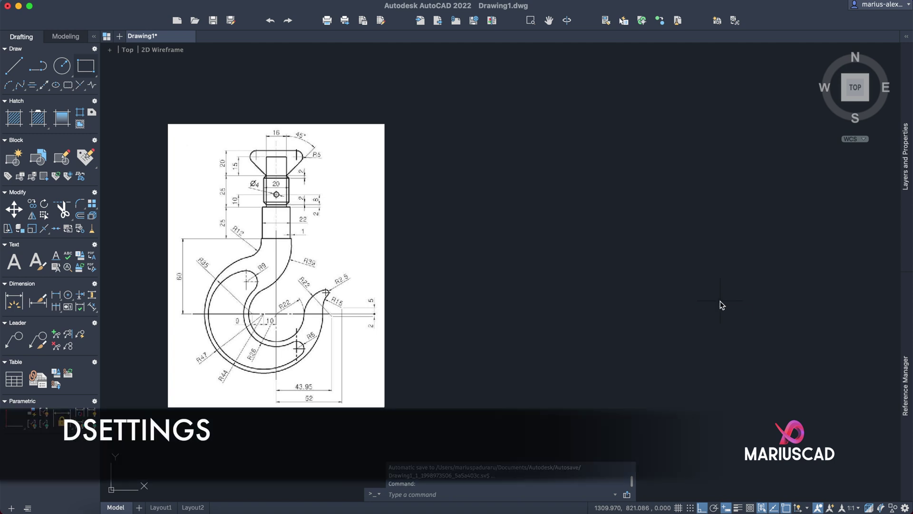
{"action": "key", "text": "Return"}
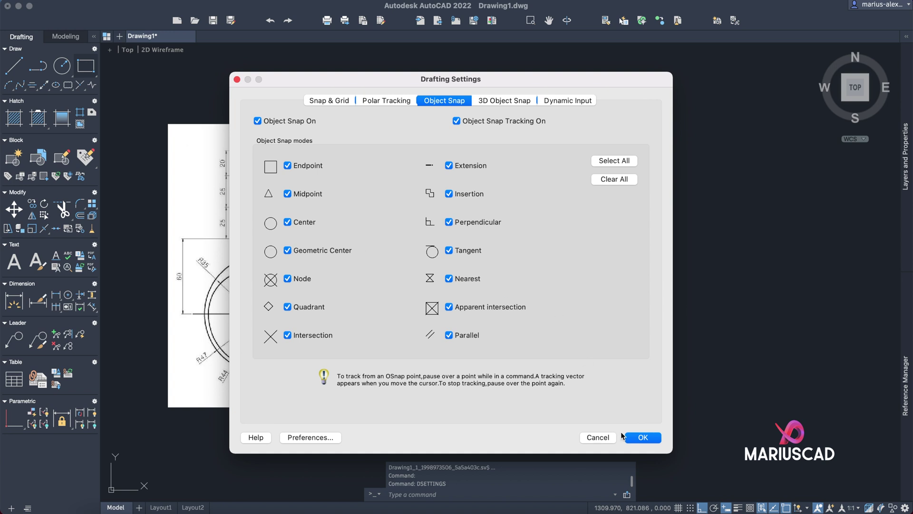
{"action": "left_click", "coordinate": [642, 438]}
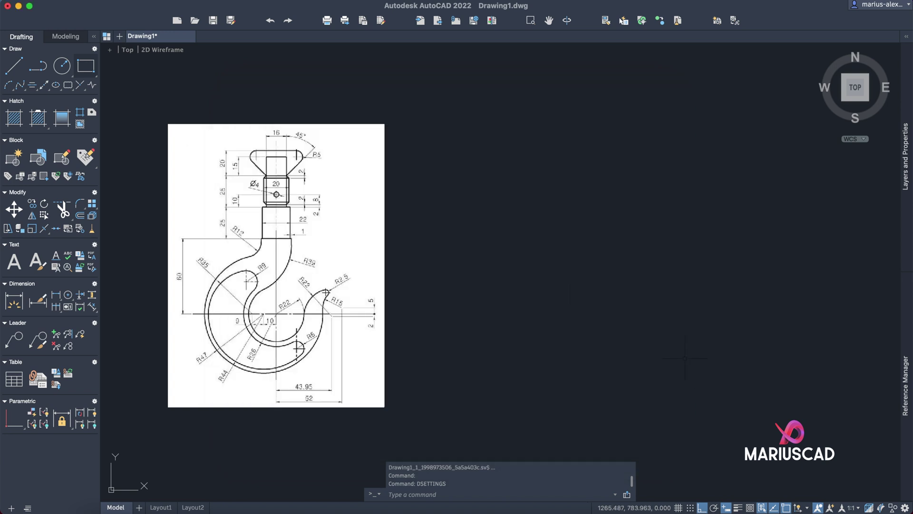
- Collapse the tool palette to give the drawing area more room
{"action": "scroll", "coordinate": [445, 276], "scroll_direction": "up", "scroll_amount": 2}
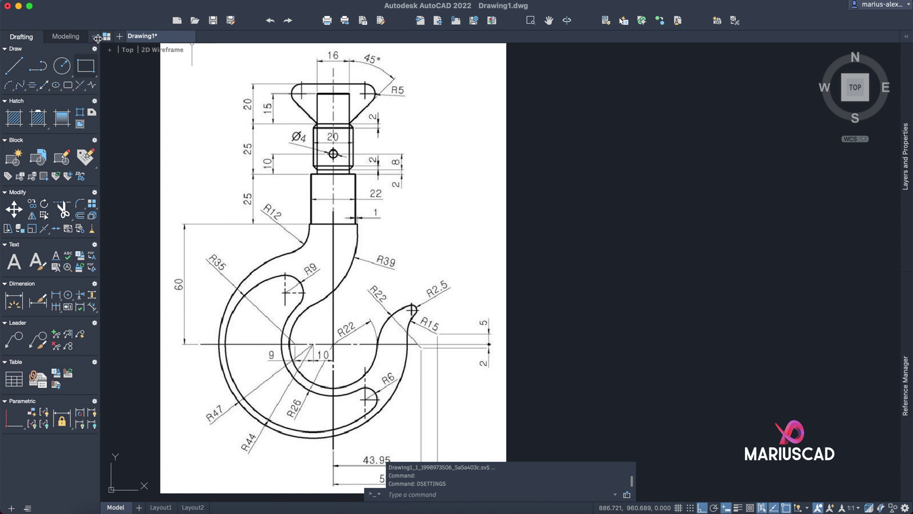
{"action": "left_click", "coordinate": [96, 37]}
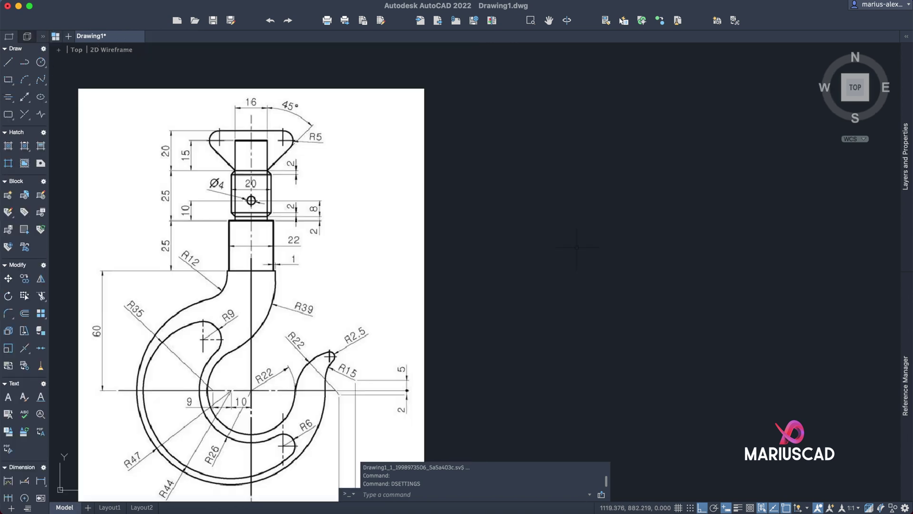
{"action": "scroll", "coordinate": [246, 136], "scroll_direction": "up", "scroll_amount": 2}
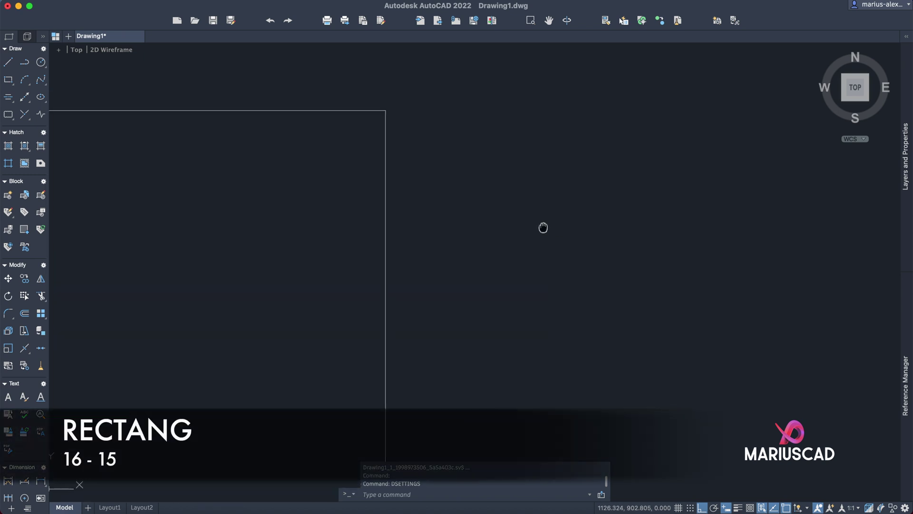
- Draw a 16 by 15 rectangle to the right of the hook reference image
{"action": "type", "text": "rec"}
{"action": "key", "text": "Return"}
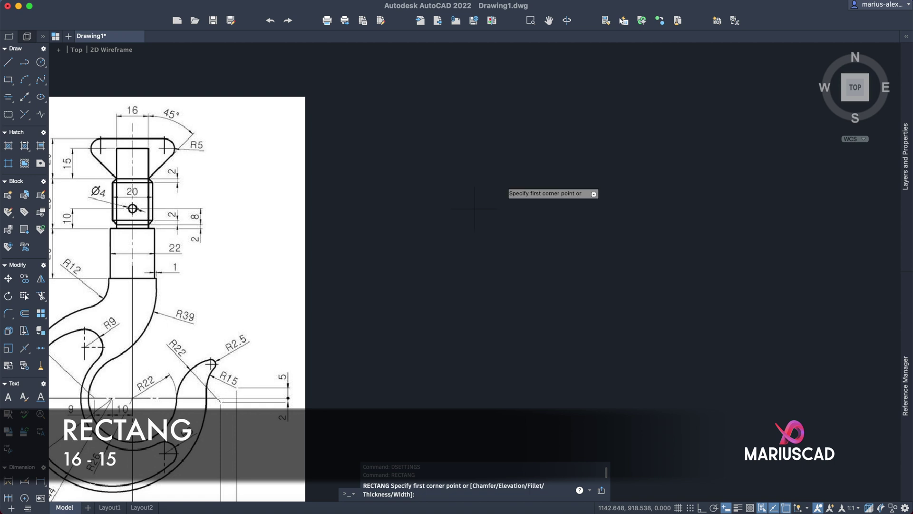
{"action": "left_click", "coordinate": [580, 151]}
{"action": "type", "text": "16"}
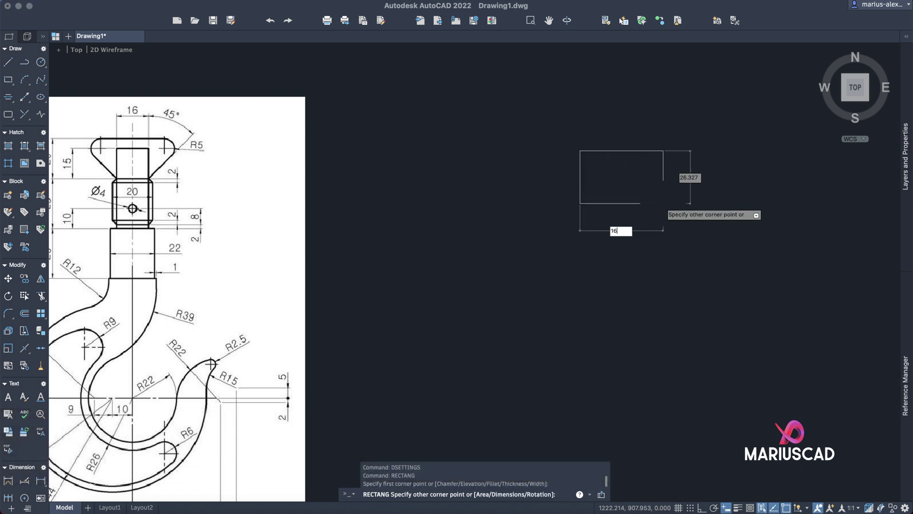
{"action": "key", "text": "Tab"}
{"action": "type", "text": "15"}
{"action": "key", "text": "Return"}
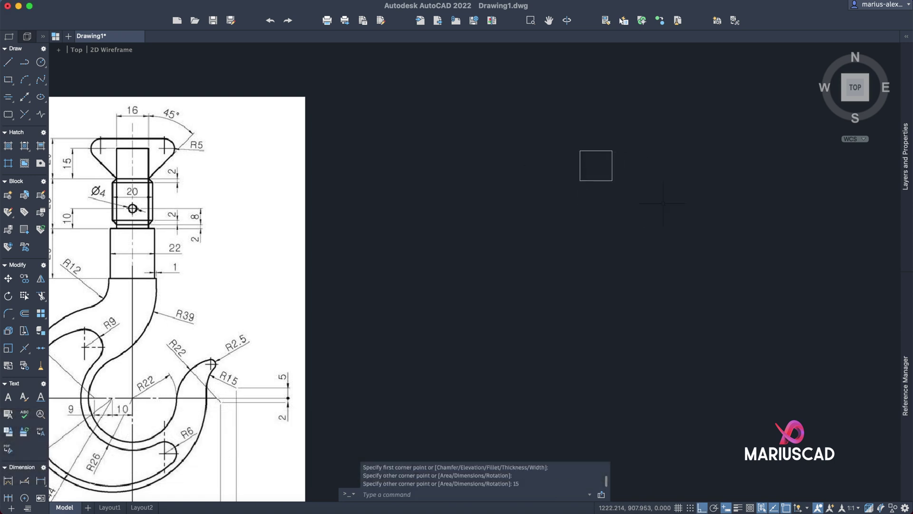
{"action": "scroll", "coordinate": [53, 260], "scroll_direction": "up", "scroll_amount": 3}
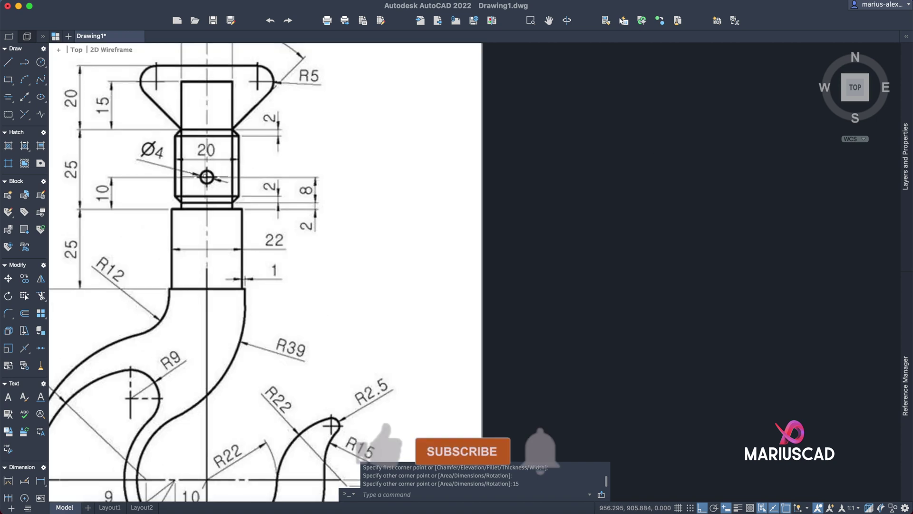
{"action": "mouse_move", "coordinate": [183, 141]}
{"action": "middle_mouse_down"}
{"action": "mouse_move", "coordinate": [210, 177]}
{"action": "mouse_move", "coordinate": [204, 236]}
{"action": "middle_mouse_up"}
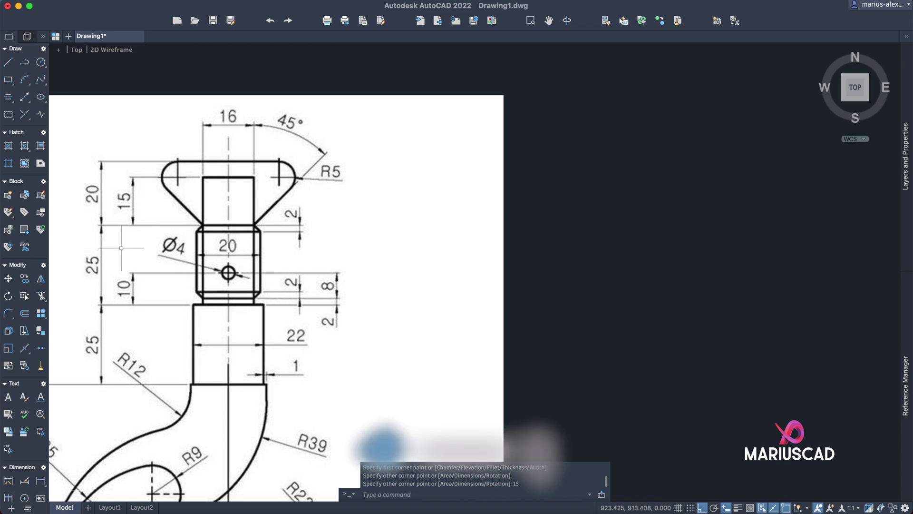
{"action": "scroll", "coordinate": [98, 292], "scroll_direction": "down", "scroll_amount": 2}
{"action": "key", "text": "space"}
{"action": "key", "text": "Escape"}
{"action": "middle_click_drag", "start_coordinate": [646, 280], "coordinate": [655, 238]}
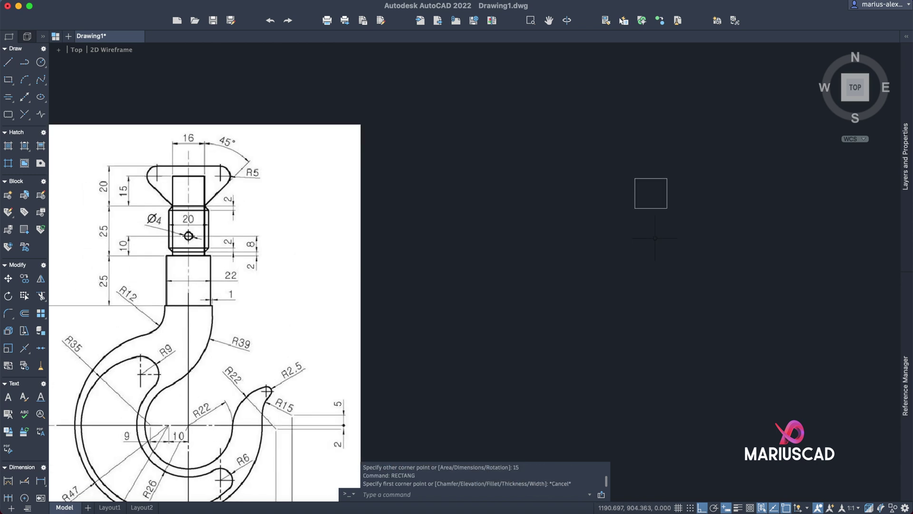
- Move the UCS origin to the 16 by 15 rectangle's lower-left corner
{"action": "type", "text": "ucs"}
{"action": "key", "text": "Return"}
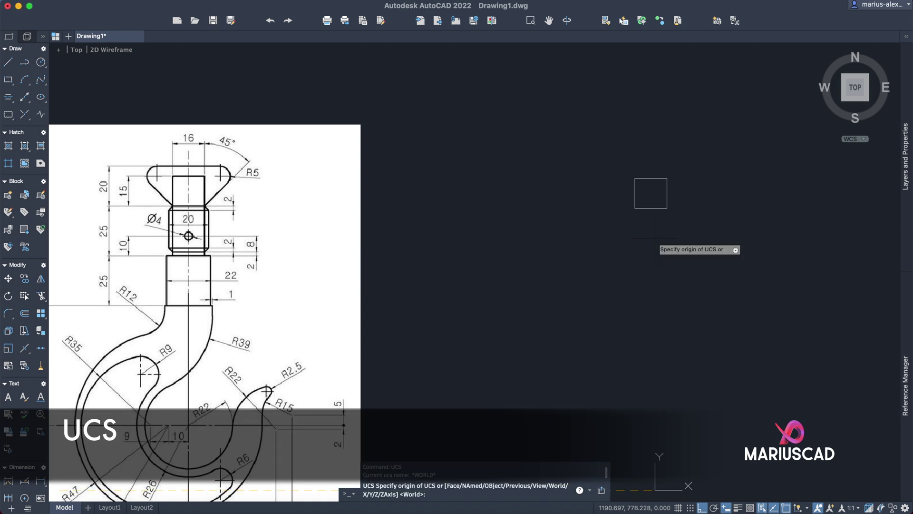
{"action": "left_click", "coordinate": [635, 209]}
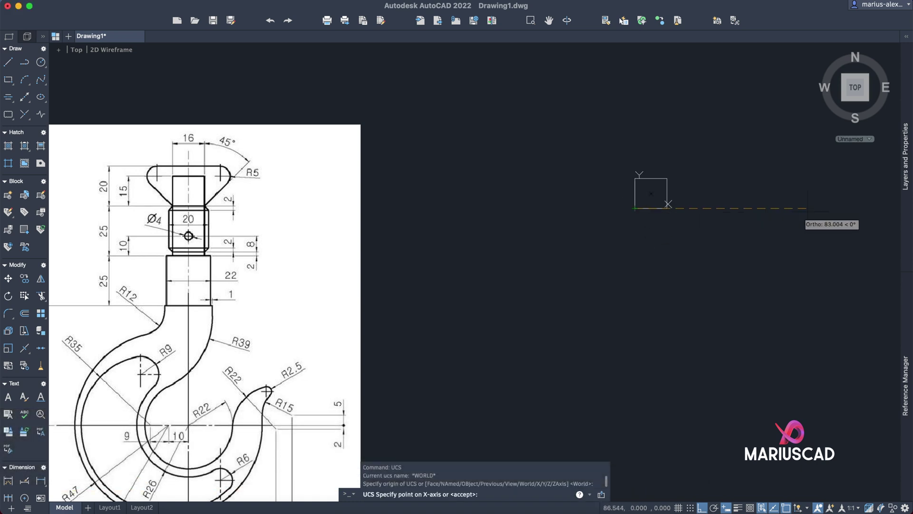
{"action": "left_click", "coordinate": [823, 208]}
{"action": "left_click", "coordinate": [625, 85]}
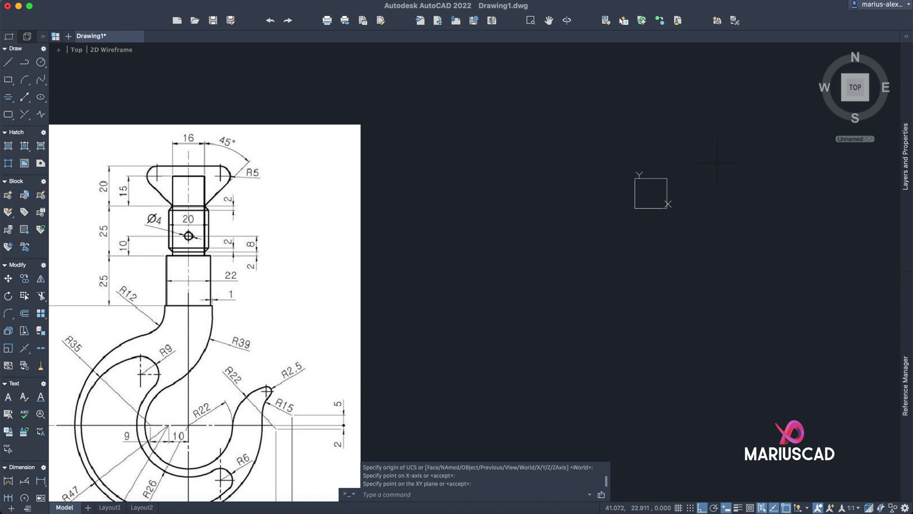
- Draw a 20 by 23 rectangle starting at -2,0 beneath the first one
{"action": "type", "text": "rect"}
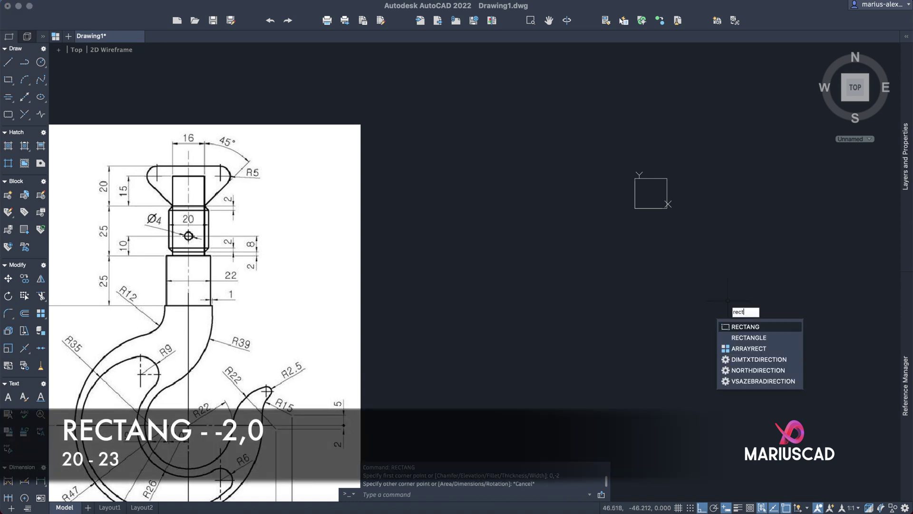
{"action": "key", "text": "Return"}
{"action": "type", "text": "-2,0"}
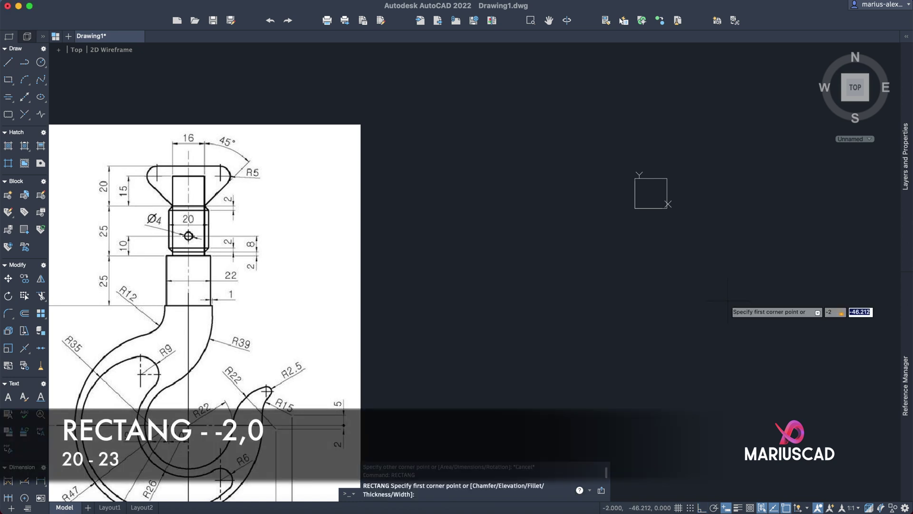
{"action": "key", "text": "Return"}
{"action": "type", "text": "20"}
{"action": "key", "text": "Tab"}
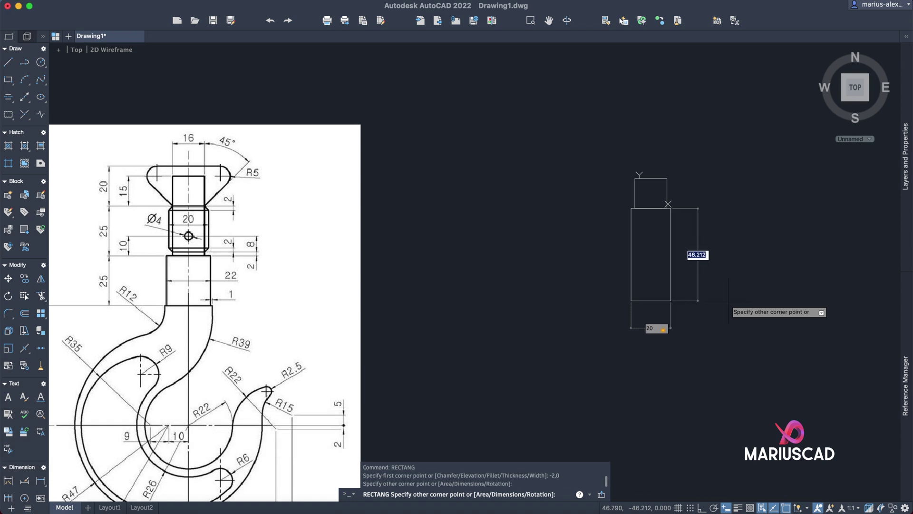
{"action": "type", "text": "23"}
{"action": "key", "text": "Return"}
{"action": "scroll", "coordinate": [670, 268], "scroll_direction": "up", "scroll_amount": 2}
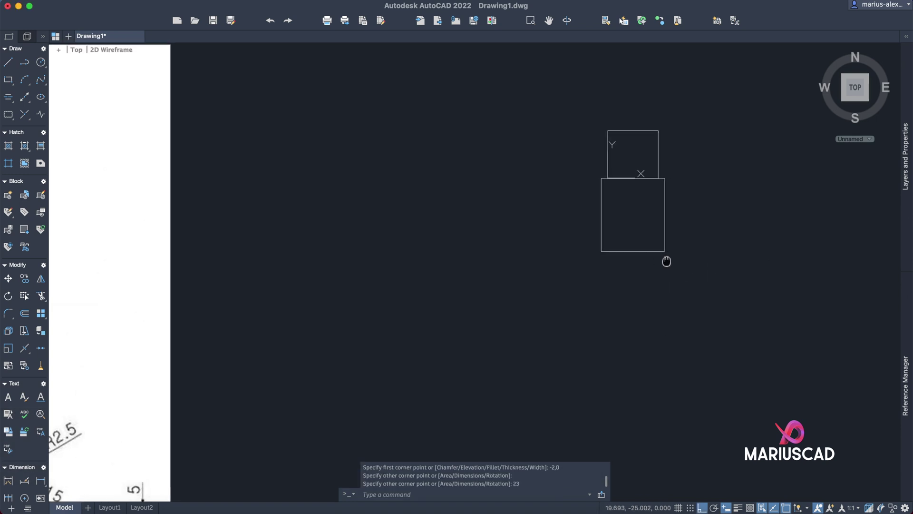
{"action": "scroll", "coordinate": [665, 262], "scroll_direction": "down", "scroll_amount": 3}
{"action": "middle_click_drag", "start_coordinate": [219, 263], "coordinate": [390, 229]}
{"action": "scroll", "coordinate": [327, 212], "scroll_direction": "up", "scroll_amount": 4}
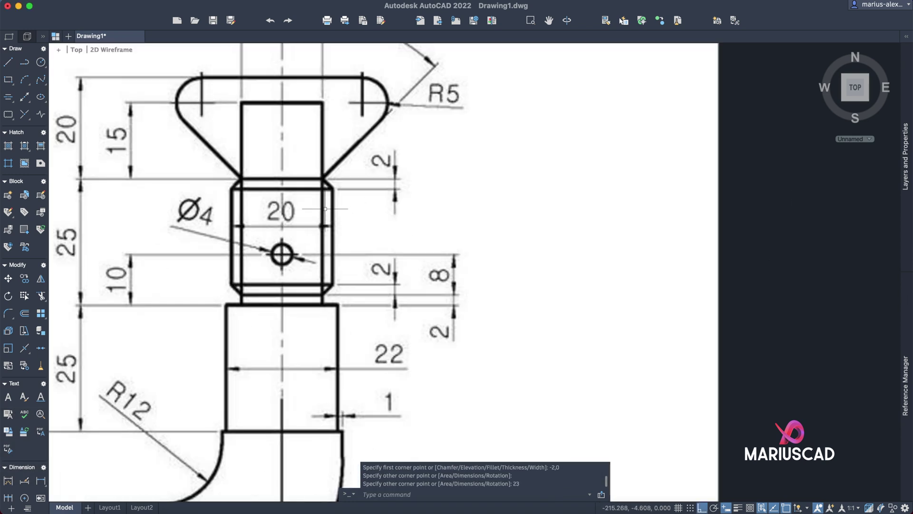
{"action": "scroll", "coordinate": [338, 190], "scroll_direction": "down", "scroll_amount": 2}
{"action": "scroll", "coordinate": [663, 271], "scroll_direction": "down", "scroll_amount": 5}
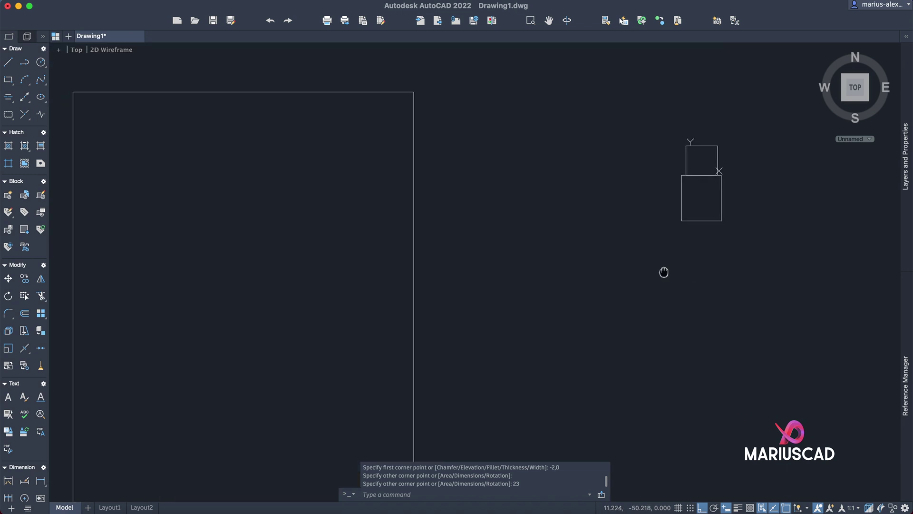
{"action": "scroll", "coordinate": [619, 195], "scroll_direction": "up", "scroll_amount": 2}
- Set chamfer distances to 2 and 2 and chamfer the lower rectangle's top-right corner
{"action": "type", "text": "chamf"}
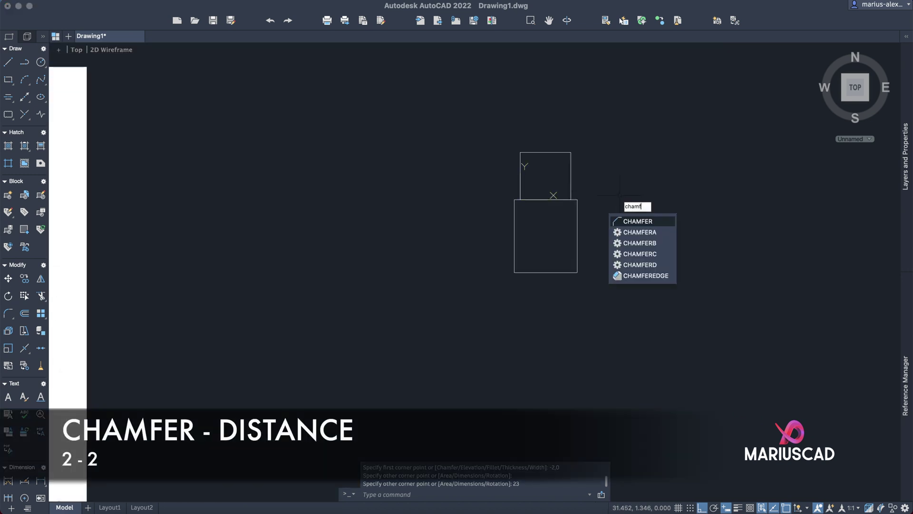
{"action": "key", "text": "Return"}
{"action": "type", "text": "distance"}
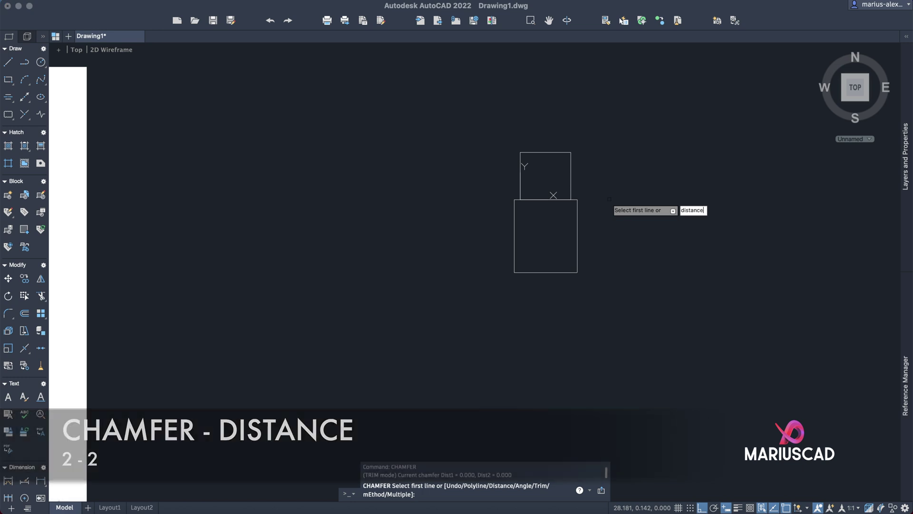
{"action": "key", "text": "Return"}
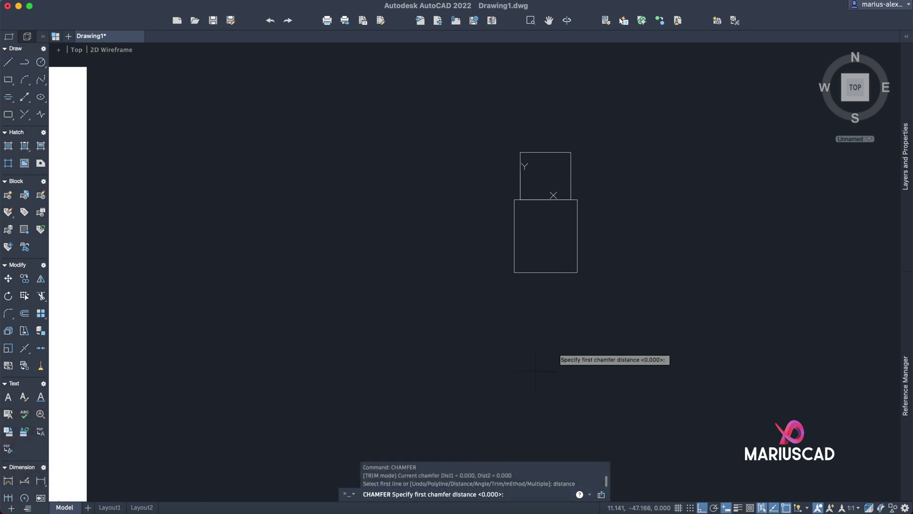
{"action": "type", "text": "2"}
{"action": "key", "text": "Return"}
{"action": "type", "text": "2"}
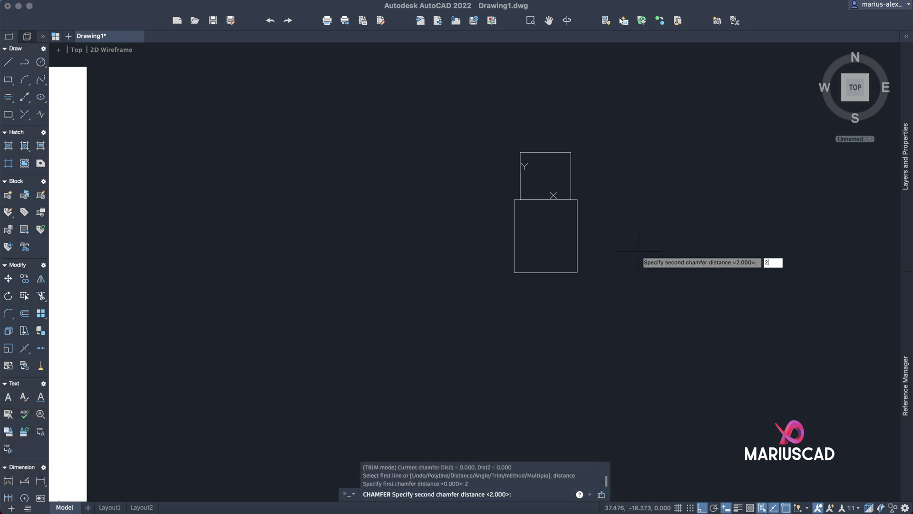
{"action": "key", "text": "Return"}
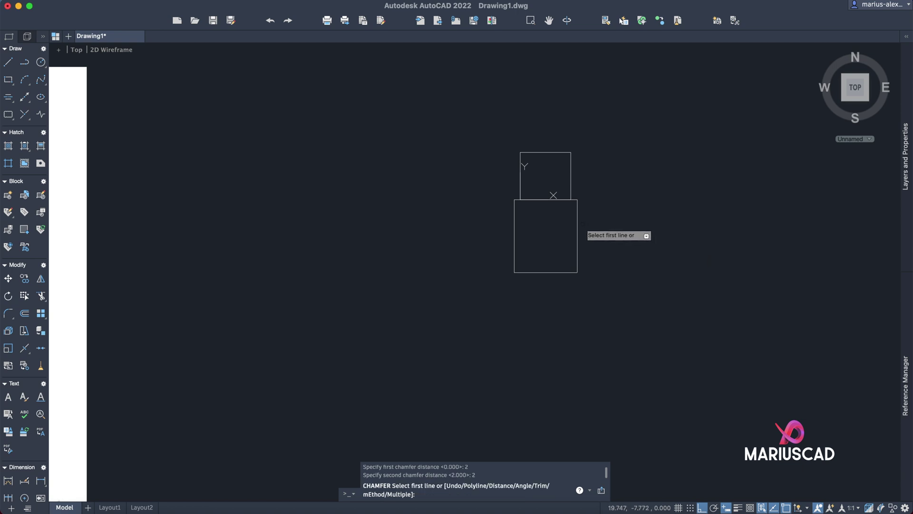
{"action": "scroll", "coordinate": [583, 221], "scroll_direction": "up", "scroll_amount": 4}
{"action": "left_click", "coordinate": [567, 206]}
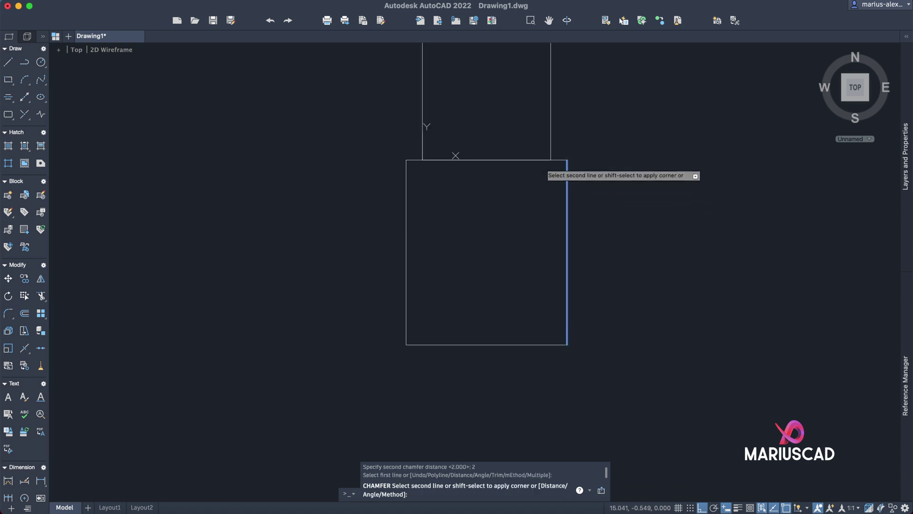
{"action": "key", "text": "Escape"}
{"action": "key", "text": "Escape"}
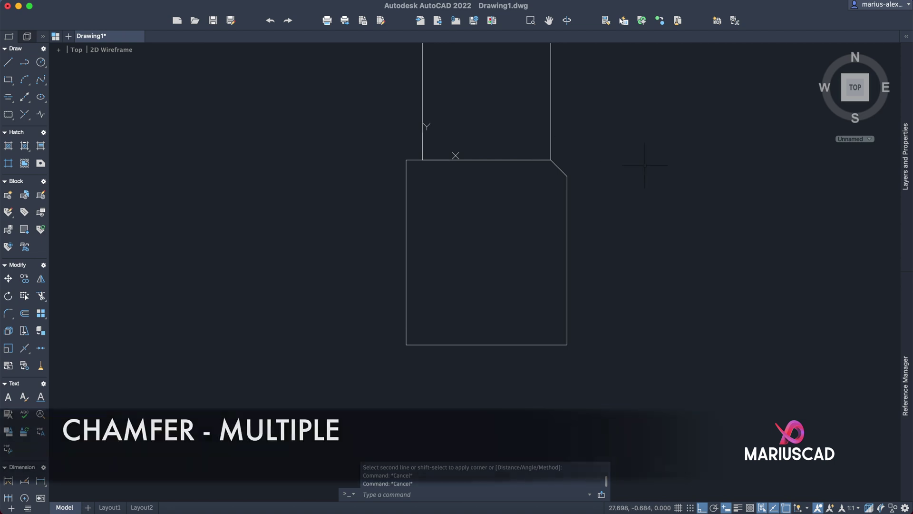
- Chamfer the bottom-right and bottom-left corners using CHAMFER's Multiple option
{"action": "type", "text": "cha"}
{"action": "key", "text": "Return"}
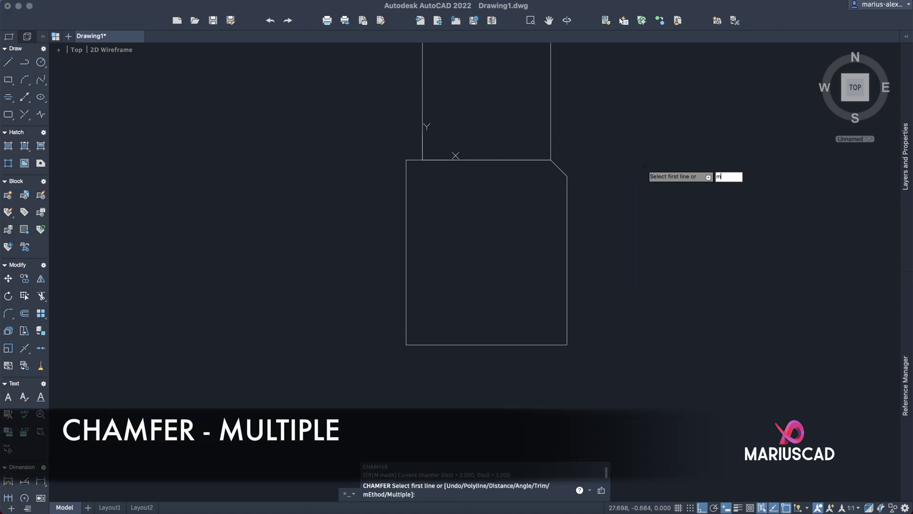
{"action": "type", "text": "multiple"}
{"action": "key", "text": "Return"}
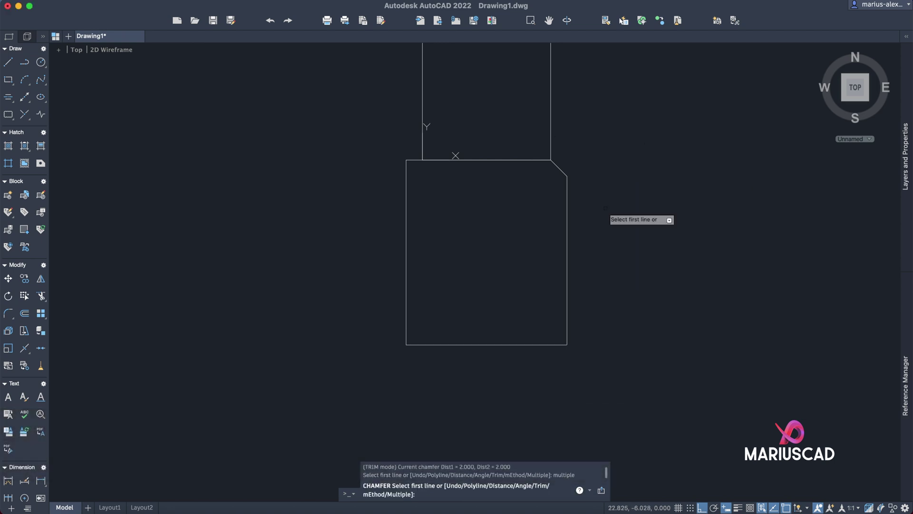
{"action": "left_click", "coordinate": [568, 310]}
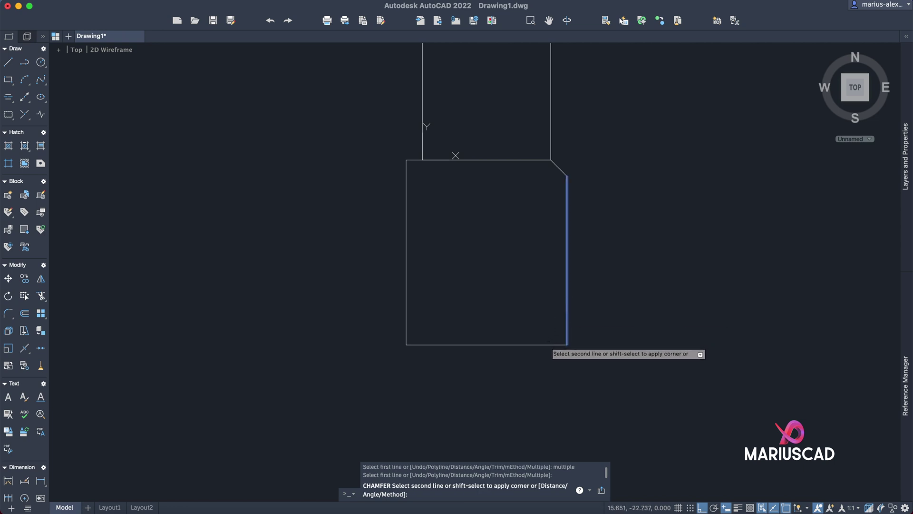
{"action": "left_click", "coordinate": [542, 344]}
{"action": "left_click", "coordinate": [505, 345]}
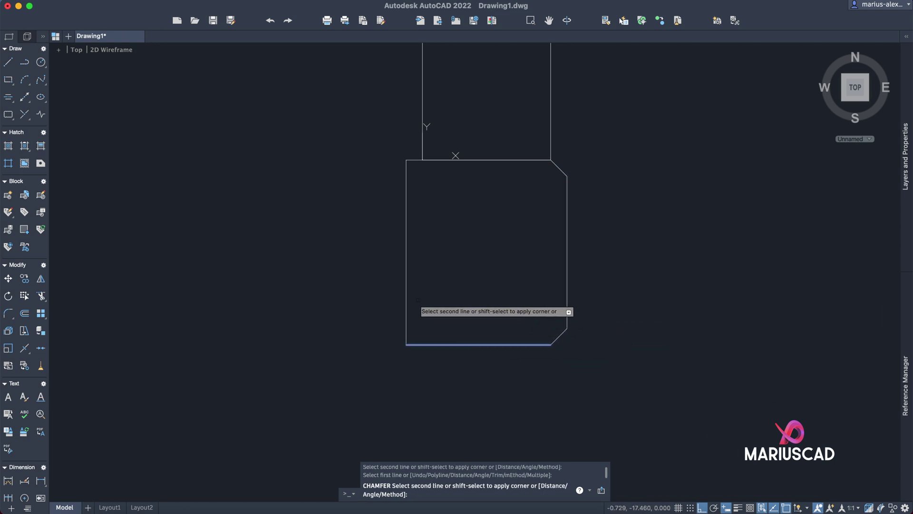
{"action": "left_click", "coordinate": [407, 301]}
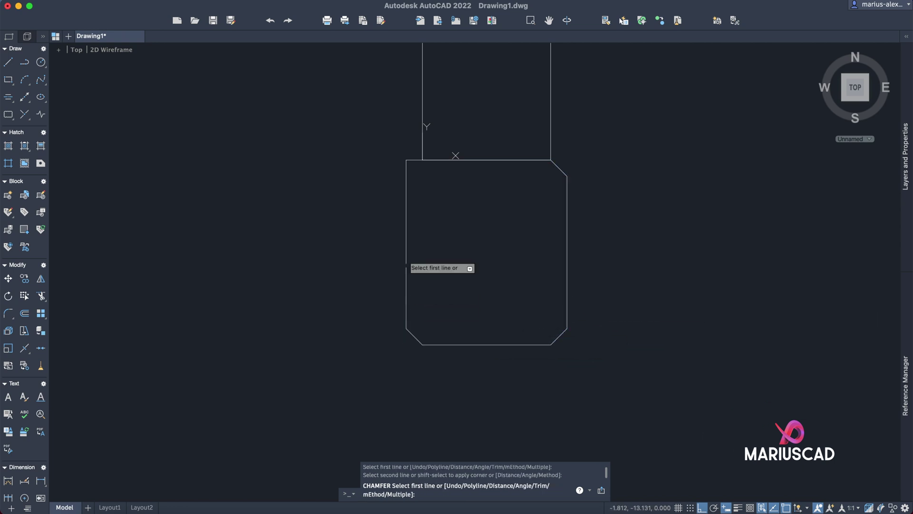
- Chamfer the top-left corner 2 × 2 by picking the left and top edges
{"action": "left_click", "coordinate": [406, 207]}
{"action": "left_click", "coordinate": [435, 160]}
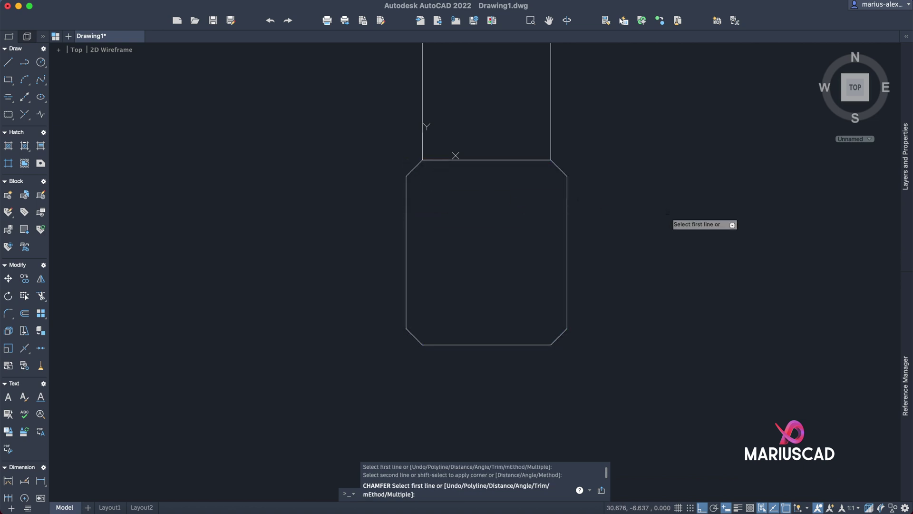
{"action": "key", "text": "Escape"}
{"action": "scroll", "coordinate": [667, 213], "scroll_direction": "down", "scroll_amount": 5}
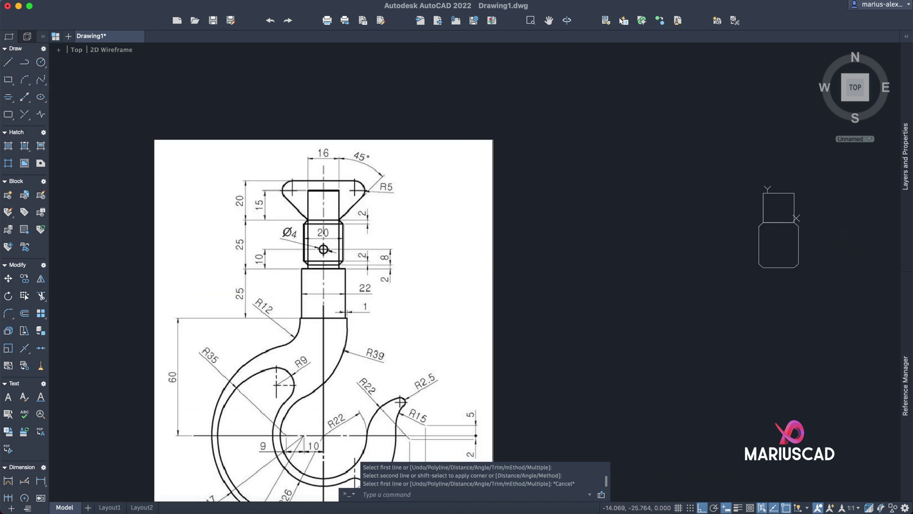
{"action": "middle_click_drag", "start_coordinate": [732, 272], "coordinate": [737, 271]}
{"action": "scroll", "coordinate": [325, 209], "scroll_direction": "up", "scroll_amount": 5}
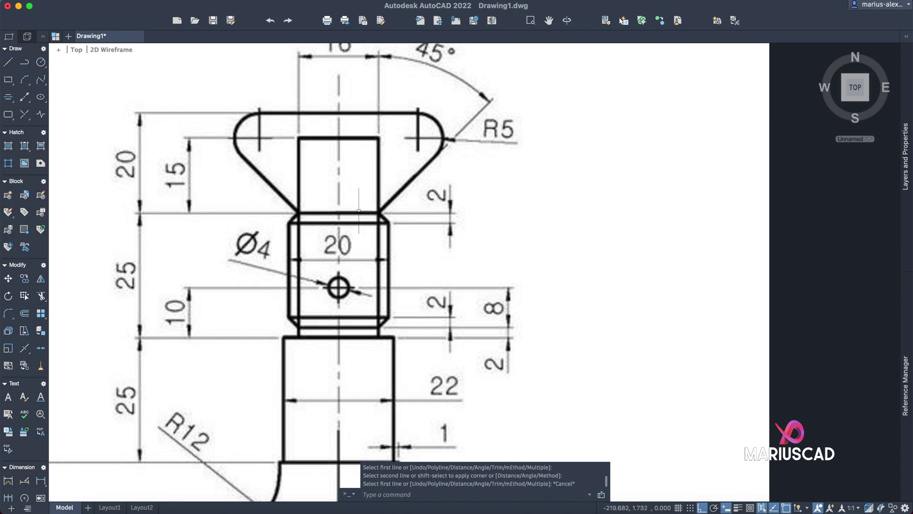
{"action": "middle_click_drag", "start_coordinate": [313, 86], "coordinate": [305, 123]}
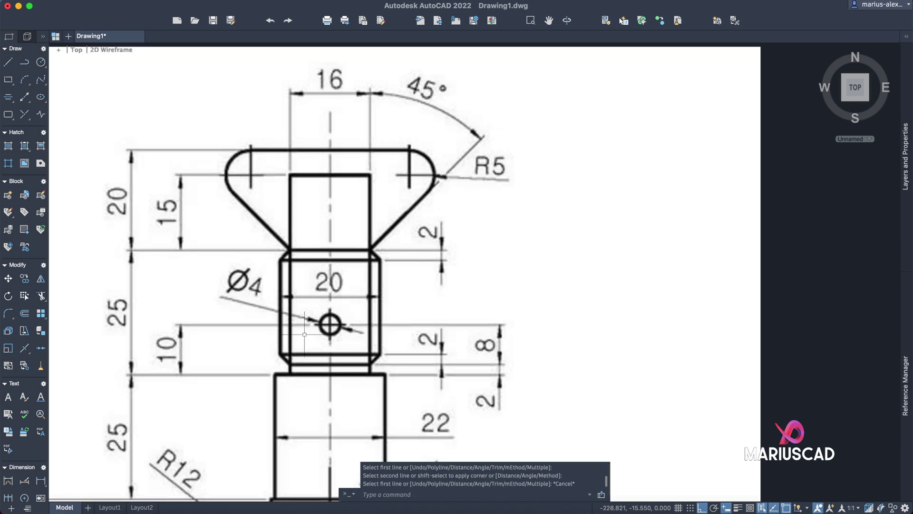
{"action": "middle_click_drag", "start_coordinate": [128, 357], "coordinate": [444, 270]}
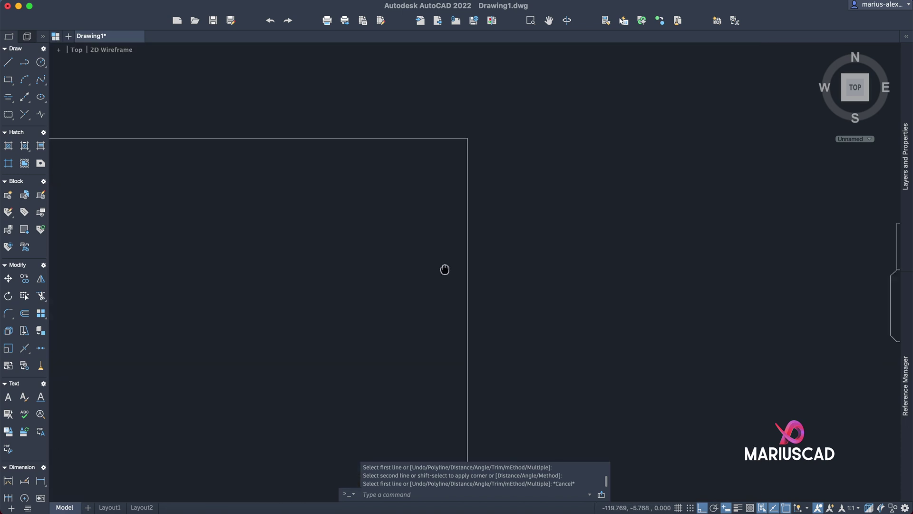
{"action": "scroll", "coordinate": [444, 269], "scroll_direction": "down", "scroll_amount": 3}
{"action": "scroll", "coordinate": [607, 210], "scroll_direction": "up", "scroll_amount": 4}
{"action": "scroll", "coordinate": [627, 237], "scroll_direction": "down", "scroll_amount": 2}
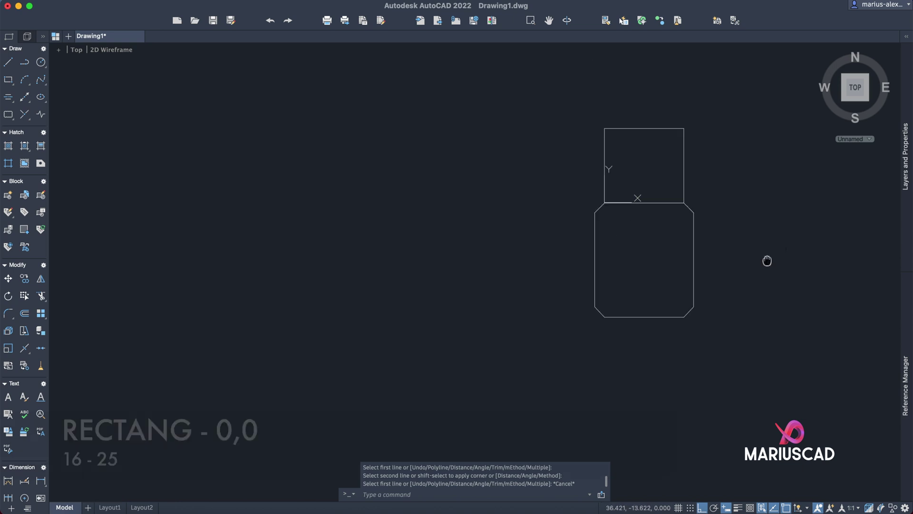
{"action": "middle_click_drag", "start_coordinate": [766, 261], "coordinate": [713, 241]}
- Draw a rectangle from corner 0,0 with width 16 and height 25 for the neck
{"action": "type", "text": "rect"}
{"action": "key", "text": "Return"}
{"action": "type", "text": "0,0"}
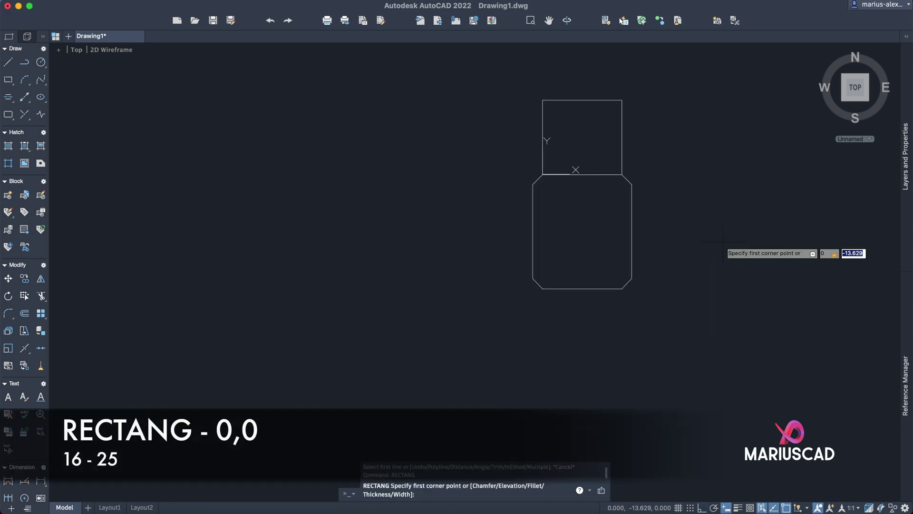
{"action": "key", "text": "Return"}
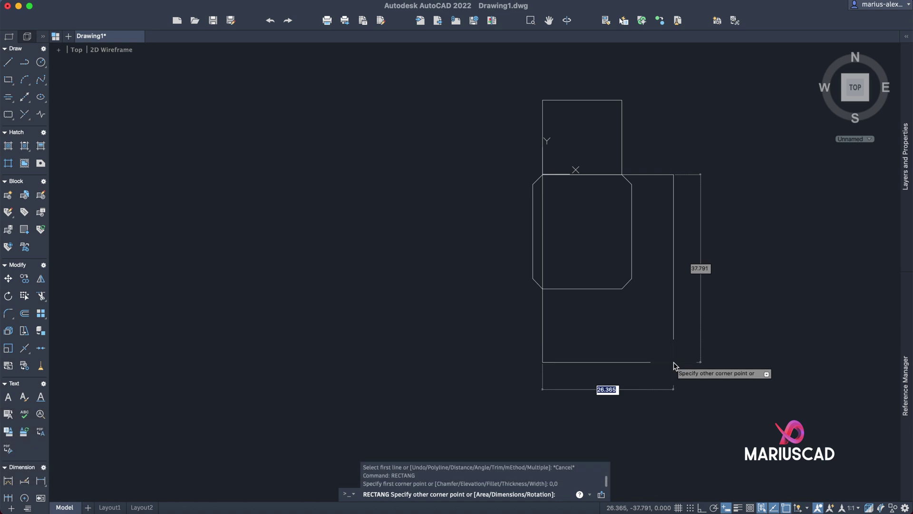
{"action": "type", "text": "16"}
{"action": "key", "text": "Tab"}
{"action": "type", "text": "25"}
{"action": "key", "text": "Return"}
{"action": "key", "text": "Escape"}
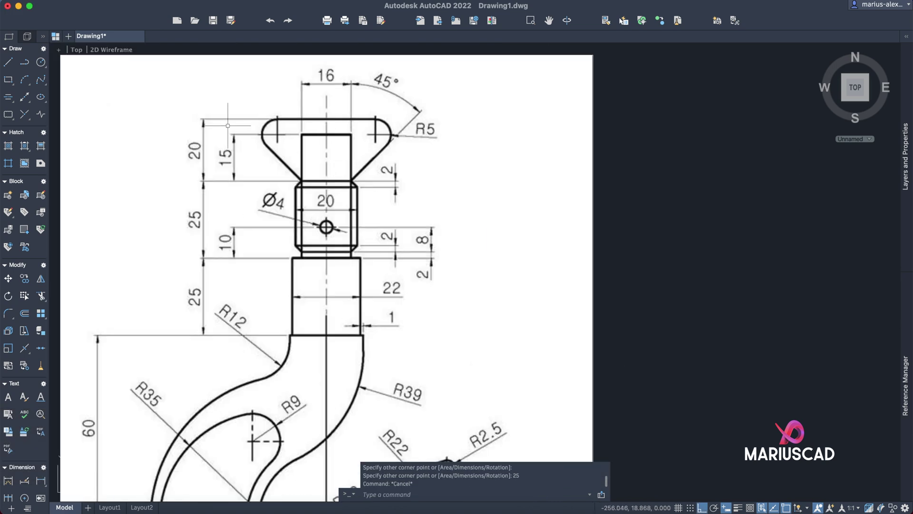
{"action": "scroll", "coordinate": [642, 180], "scroll_direction": "up", "scroll_amount": 3}
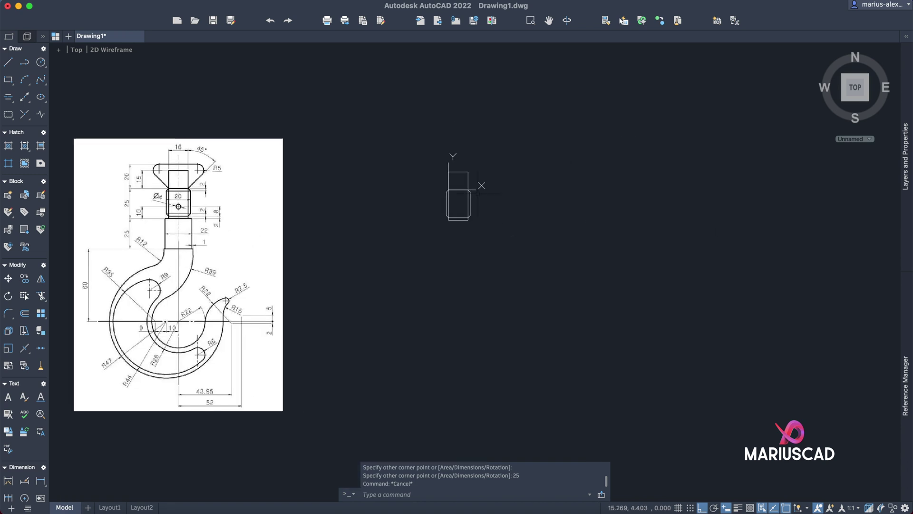
{"action": "scroll", "coordinate": [512, 186], "scroll_direction": "down", "scroll_amount": 1}
{"action": "mouse_move", "coordinate": [496, 205]}
{"action": "middle_mouse_down"}
{"action": "mouse_move", "coordinate": [591, 205]}
{"action": "mouse_move", "coordinate": [535, 251]}
{"action": "middle_mouse_up"}
{"action": "scroll", "coordinate": [591, 205], "scroll_direction": "up", "scroll_amount": 3}
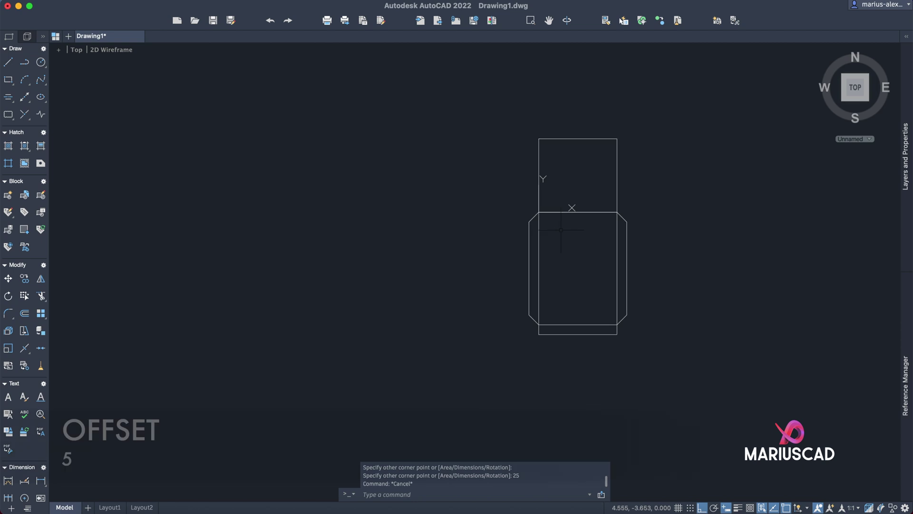
- Offset the upper rectangle 5 units outward and explode the copy into lines
{"action": "type", "text": "off"}
{"action": "key", "text": "Return"}
{"action": "type", "text": "5"}
{"action": "key", "text": "Return"}
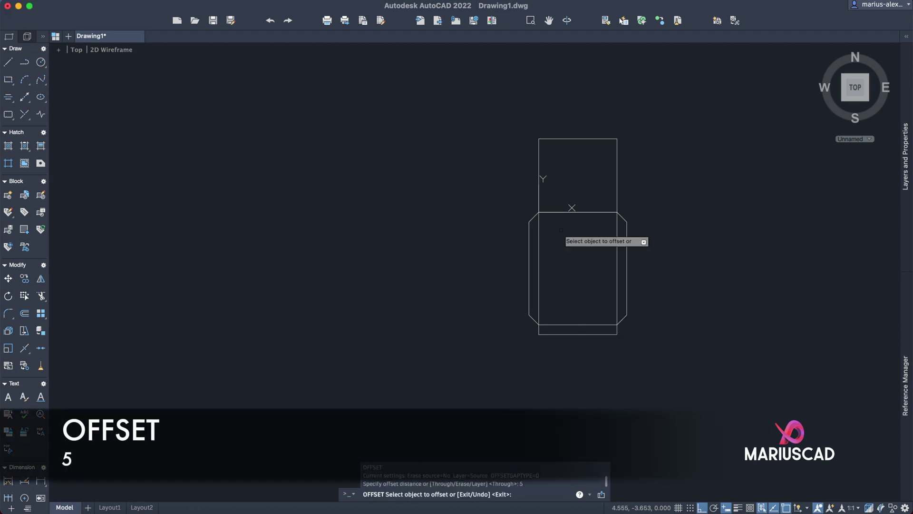
{"action": "left_click", "coordinate": [578, 139]}
{"action": "left_click", "coordinate": [583, 117]}
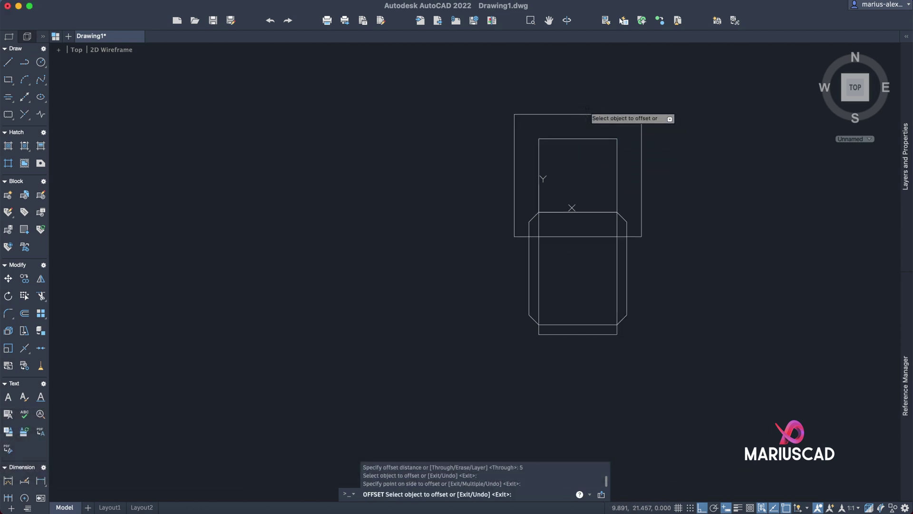
{"action": "key", "text": "Escape"}
{"action": "left_click", "coordinate": [672, 141]}
{"action": "left_click", "coordinate": [638, 119]}
{"action": "type", "text": "x"}
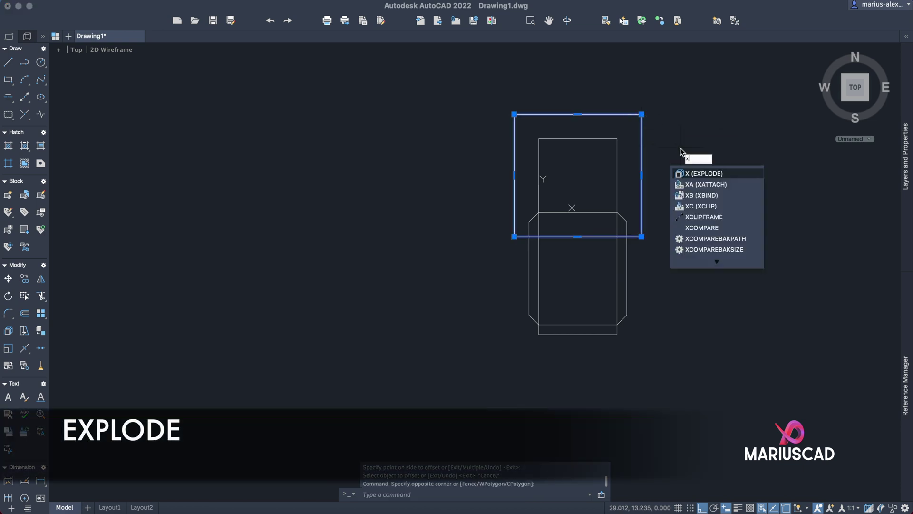
{"action": "key", "text": "Return"}
- Delete the copy's right, bottom and left edges, keeping only its top line
{"action": "left_click", "coordinate": [664, 136]}
{"action": "left_click", "coordinate": [638, 228]}
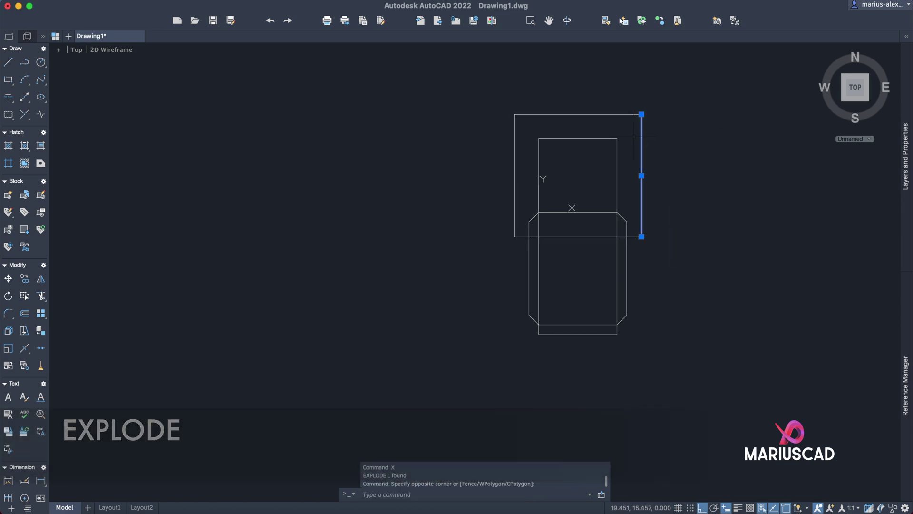
{"action": "left_click", "coordinate": [641, 245]}
{"action": "left_click", "coordinate": [632, 229]}
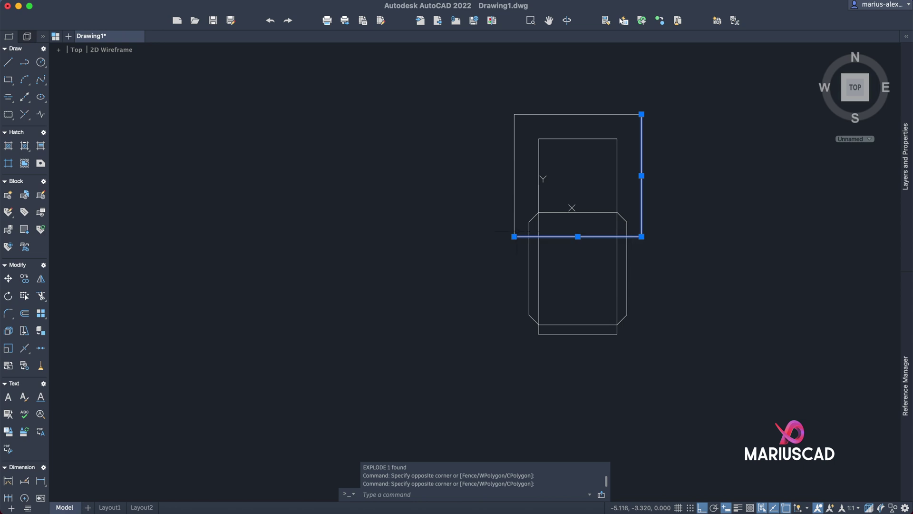
{"action": "left_click", "coordinate": [526, 162]}
{"action": "left_click", "coordinate": [483, 163]}
{"action": "key", "text": "Delete"}
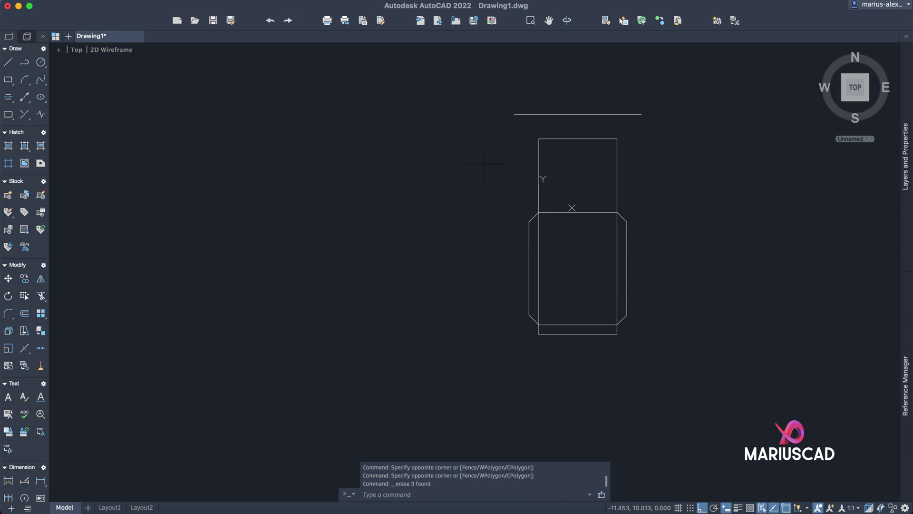
{"action": "scroll", "coordinate": [483, 163], "scroll_direction": "up", "scroll_amount": 2}
{"action": "mouse_move", "coordinate": [412, 200]}
{"action": "middle_mouse_down"}
{"action": "mouse_move", "coordinate": [377, 252]}
{"action": "mouse_move", "coordinate": [593, 217]}
{"action": "middle_mouse_up"}
{"action": "scroll", "coordinate": [499, 229], "scroll_direction": "down", "scroll_amount": 5}
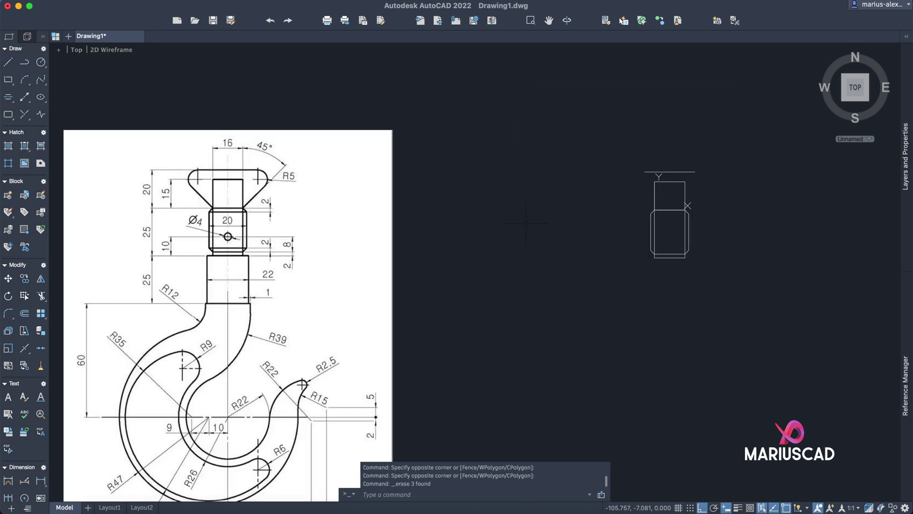
{"action": "scroll", "coordinate": [214, 211], "scroll_direction": "up", "scroll_amount": 2}
{"action": "scroll", "coordinate": [197, 208], "scroll_direction": "down", "scroll_amount": 5}
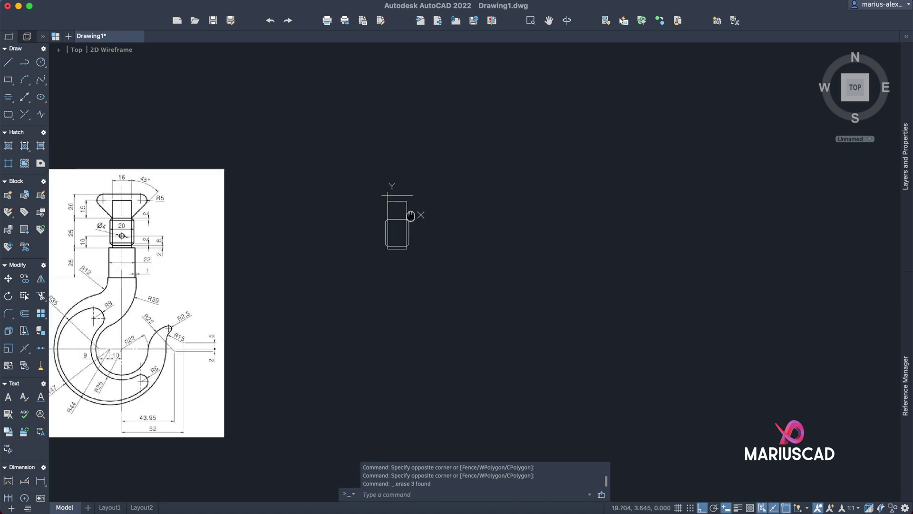
{"action": "scroll", "coordinate": [482, 205], "scroll_direction": "up", "scroll_amount": 5}
{"action": "type", "text": "l"}
{"action": "key", "text": "Return"}
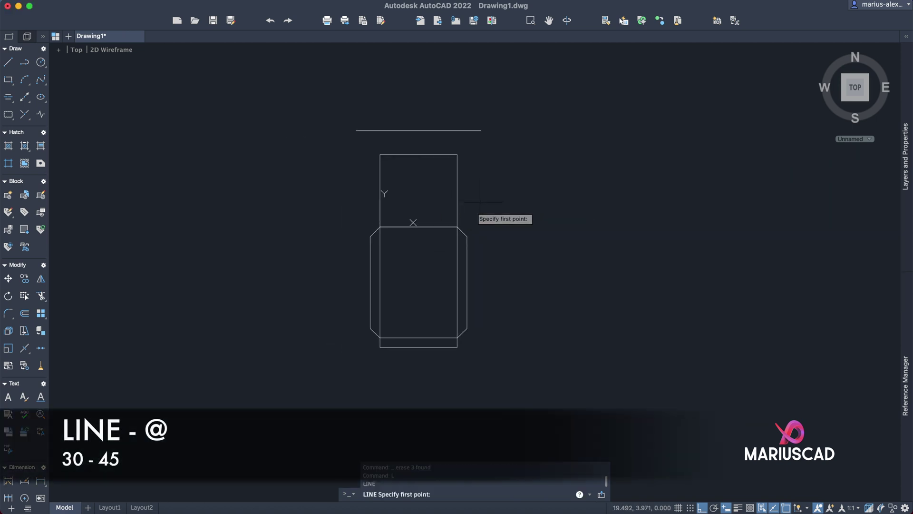
- Draw a 30-unit line at 45° from the 16 by 15 rectangle's lower-right corner
{"action": "left_click", "coordinate": [457, 227]}
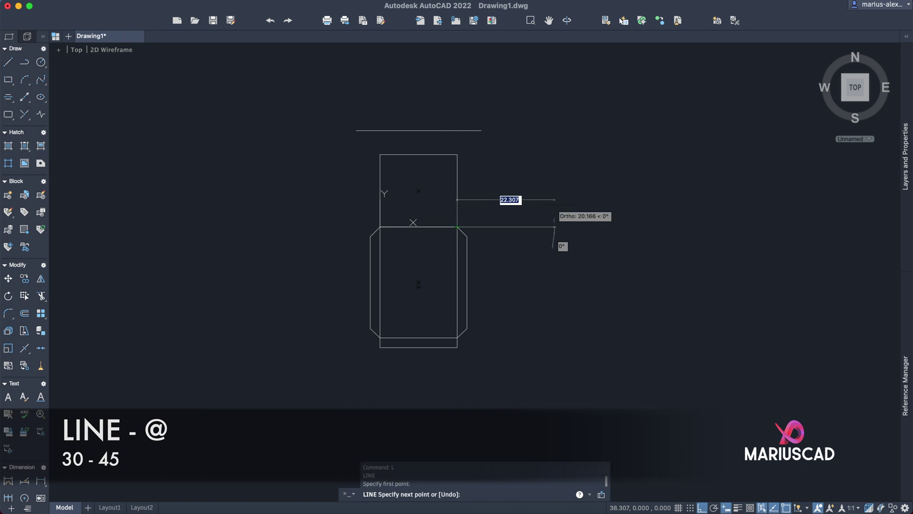
{"action": "key", "text": "F8"}
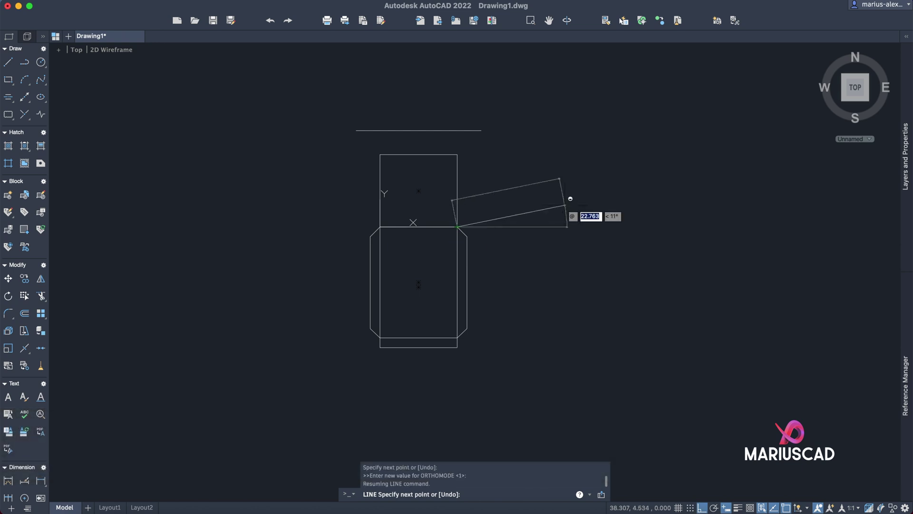
{"action": "key", "text": "F8"}
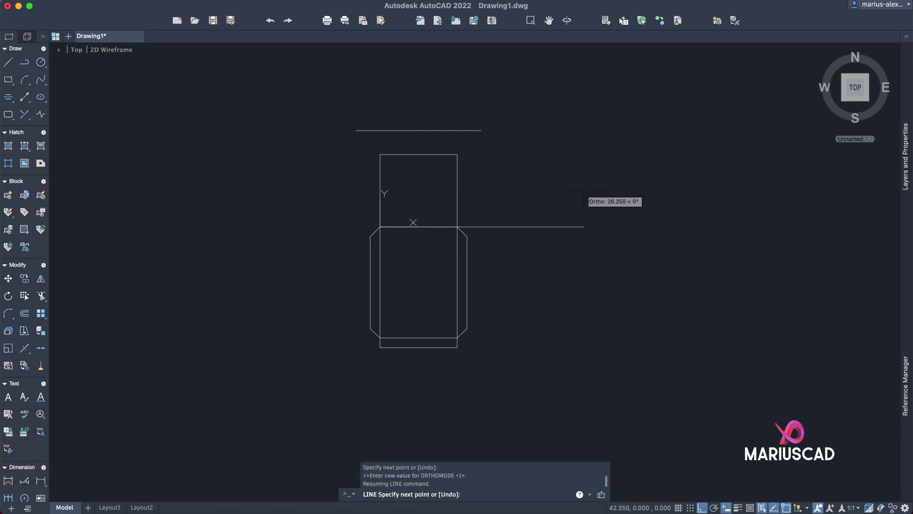
{"action": "type", "text": "30"}
{"action": "key", "text": "Tab"}
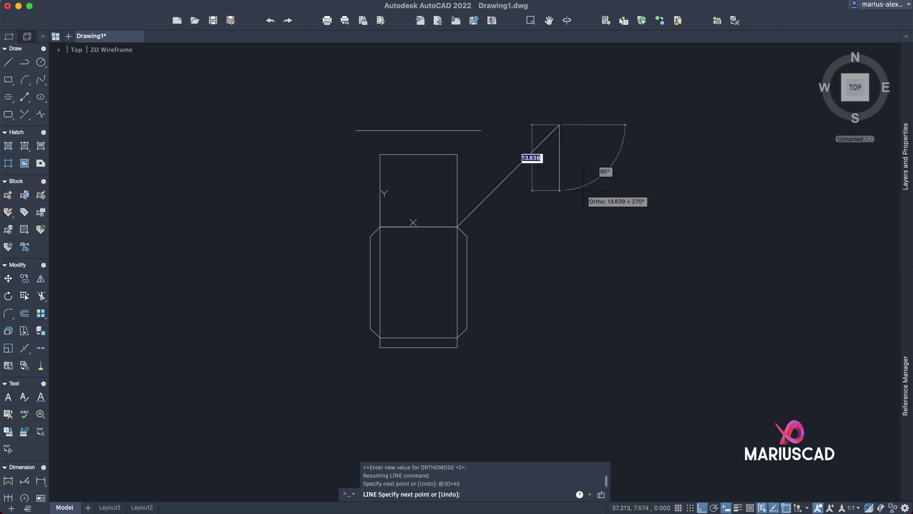
{"action": "key", "text": "Escape"}
{"action": "scroll", "coordinate": [527, 269], "scroll_direction": "up", "scroll_amount": 2}
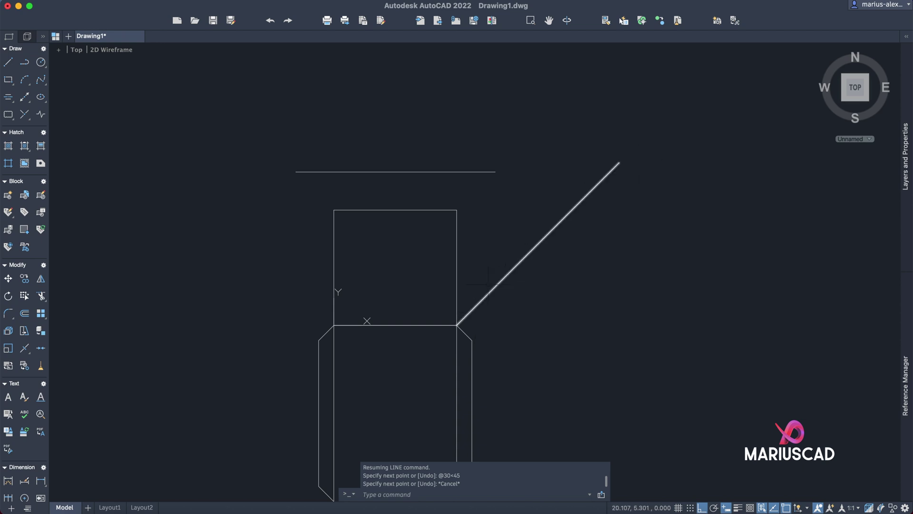
{"action": "scroll", "coordinate": [506, 286], "scroll_direction": "down", "scroll_amount": 2}
{"action": "middle_click_drag", "start_coordinate": [459, 255], "coordinate": [692, 230]}
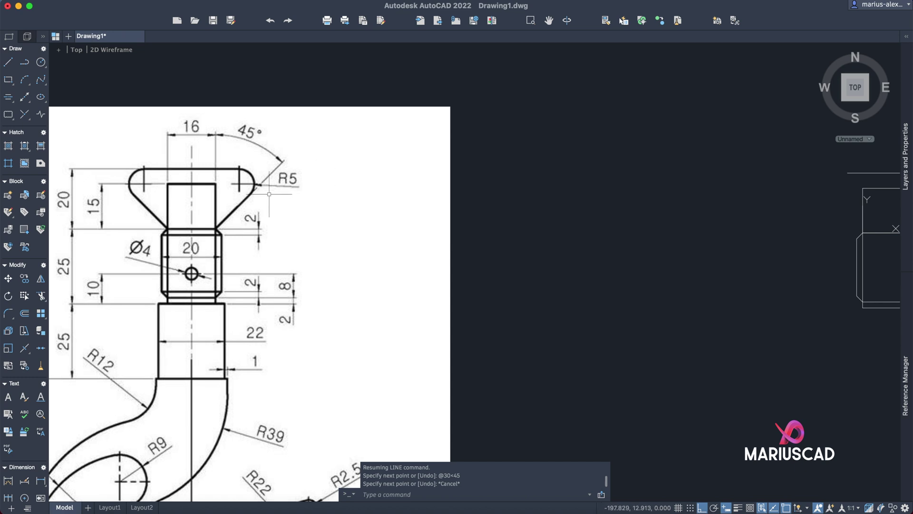
{"action": "scroll", "coordinate": [640, 212], "scroll_direction": "down", "scroll_amount": 2}
{"action": "middle_click_drag", "start_coordinate": [640, 212], "coordinate": [306, 224]}
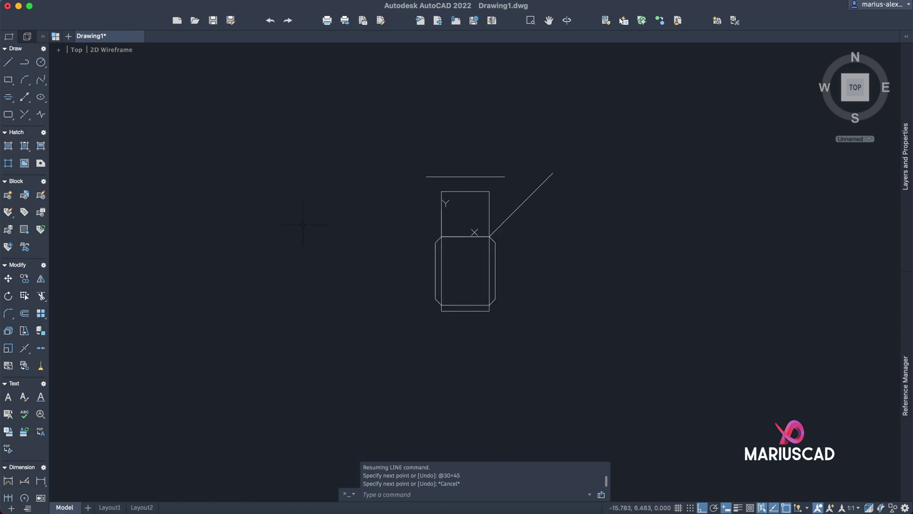
{"action": "scroll", "coordinate": [639, 196], "scroll_direction": "up", "scroll_amount": 2}
- Fillet the diagonal and the top line with a radius of 5
{"action": "type", "text": "fillet"}
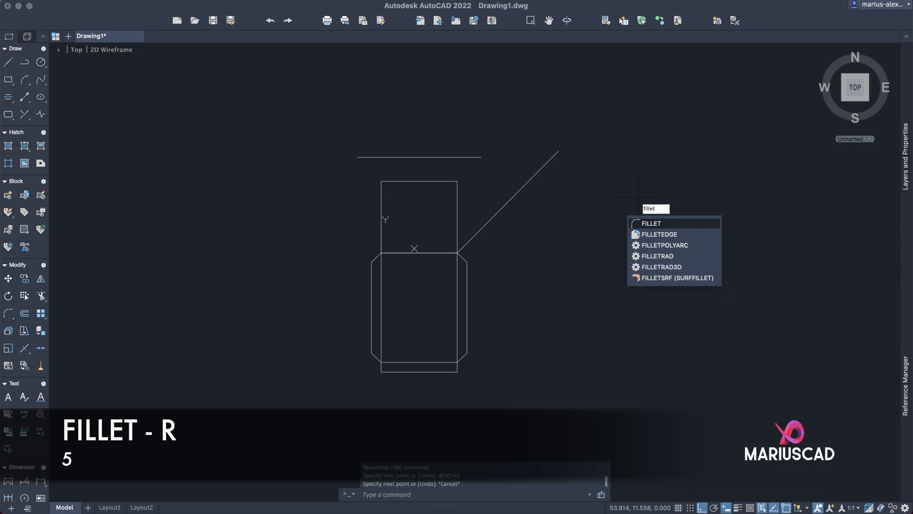
{"action": "key", "text": "Return"}
{"action": "type", "text": "r"}
{"action": "key", "text": "Return"}
{"action": "type", "text": "5"}
{"action": "key", "text": "Return"}
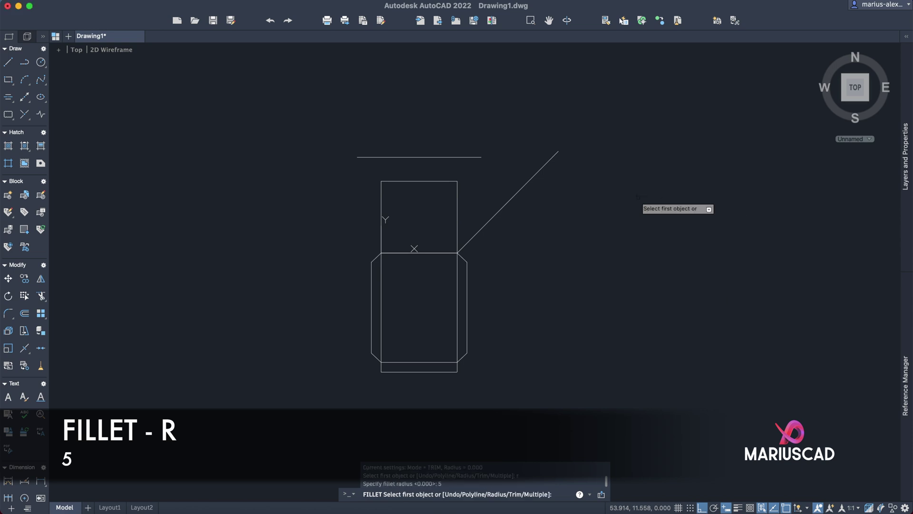
{"action": "scroll", "coordinate": [638, 196], "scroll_direction": "down", "scroll_amount": 4}
{"action": "scroll", "coordinate": [602, 179], "scroll_direction": "up", "scroll_amount": 2}
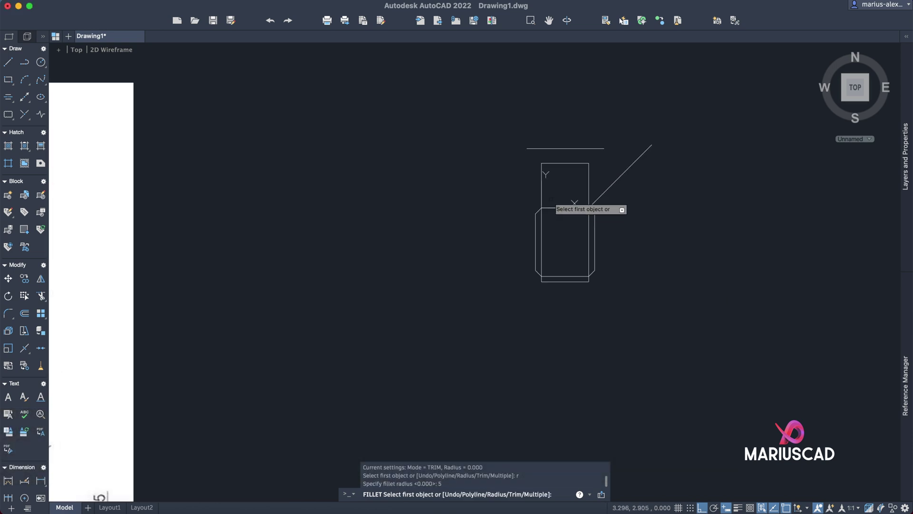
{"action": "left_click", "coordinate": [613, 183]}
{"action": "left_click", "coordinate": [583, 148]}
{"action": "scroll", "coordinate": [582, 149], "scroll_direction": "up", "scroll_amount": 3}
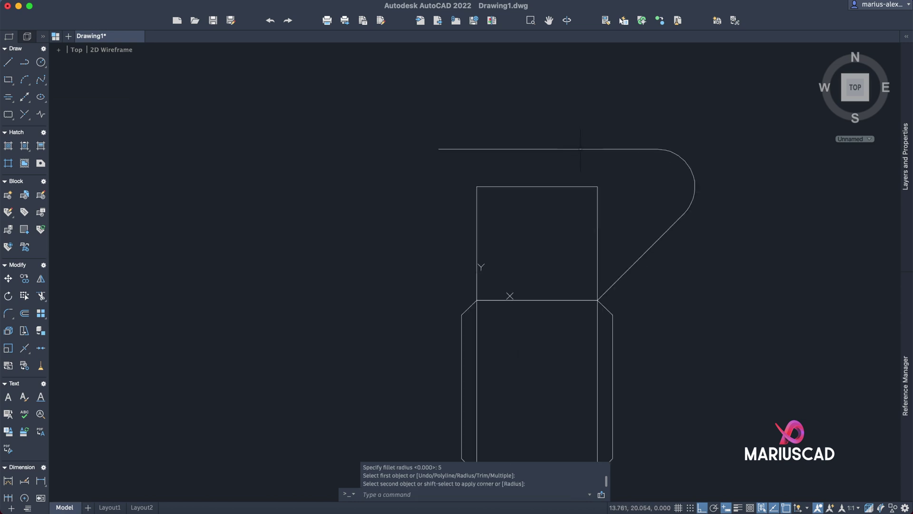
{"action": "key", "text": "Escape"}
- Mirror the fillet arc and diagonal about the vertical midline, keeping the originals
{"action": "type", "text": "mirro"}
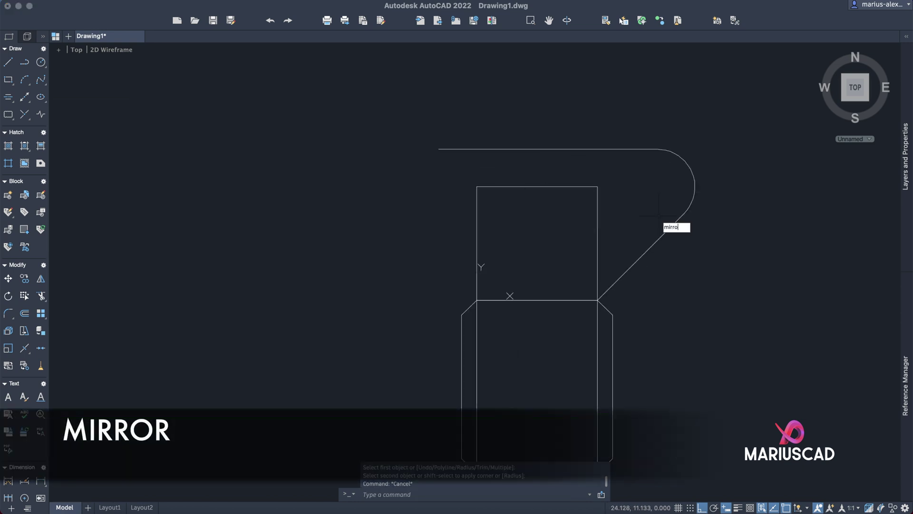
{"action": "type", "text": "r"}
{"action": "key", "text": "Return"}
{"action": "left_click", "coordinate": [728, 267]}
{"action": "left_click", "coordinate": [647, 193]}
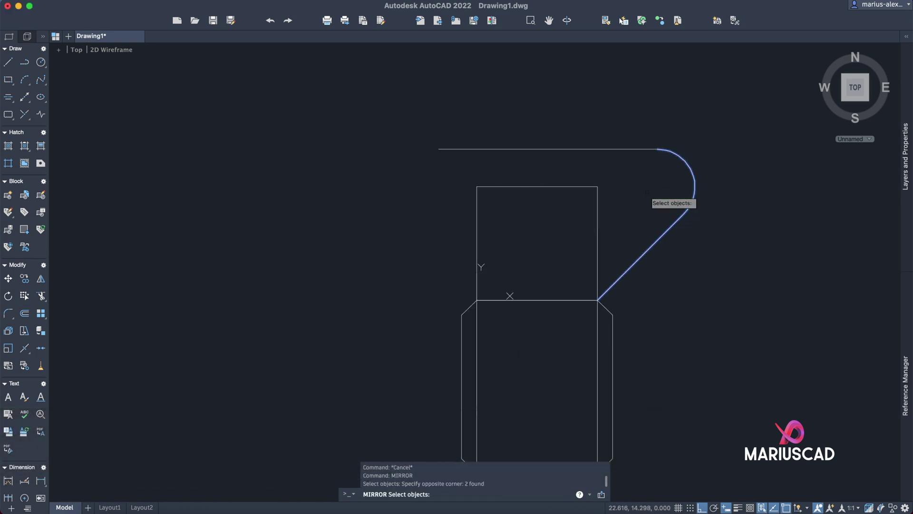
{"action": "key", "text": "Return"}
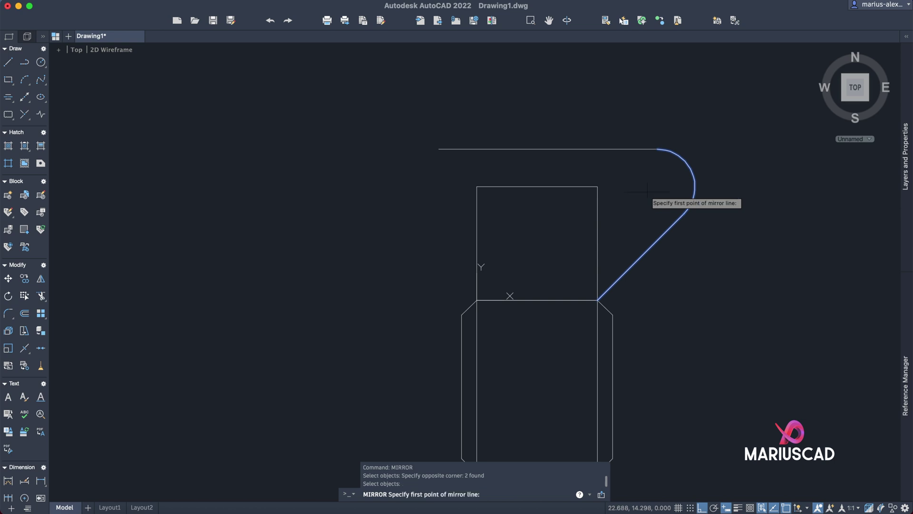
{"action": "left_click", "coordinate": [537, 300]}
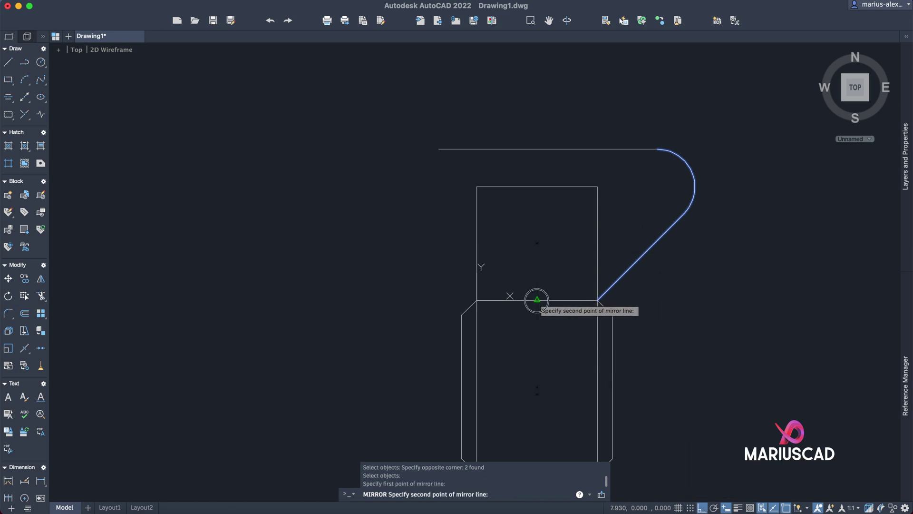
{"action": "left_click", "coordinate": [556, 74]}
{"action": "left_click", "coordinate": [576, 108]}
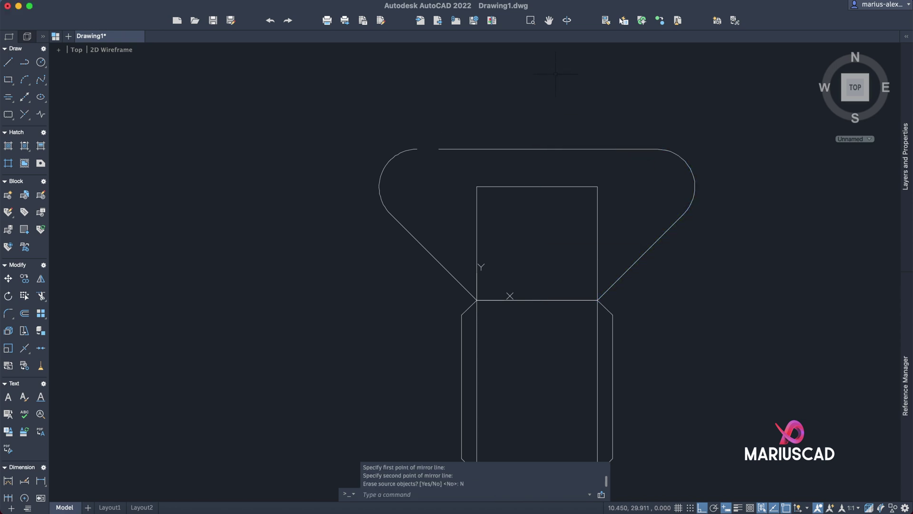
- Extend the top line's left end to meet the mirrored arc
{"action": "type", "text": "ex"}
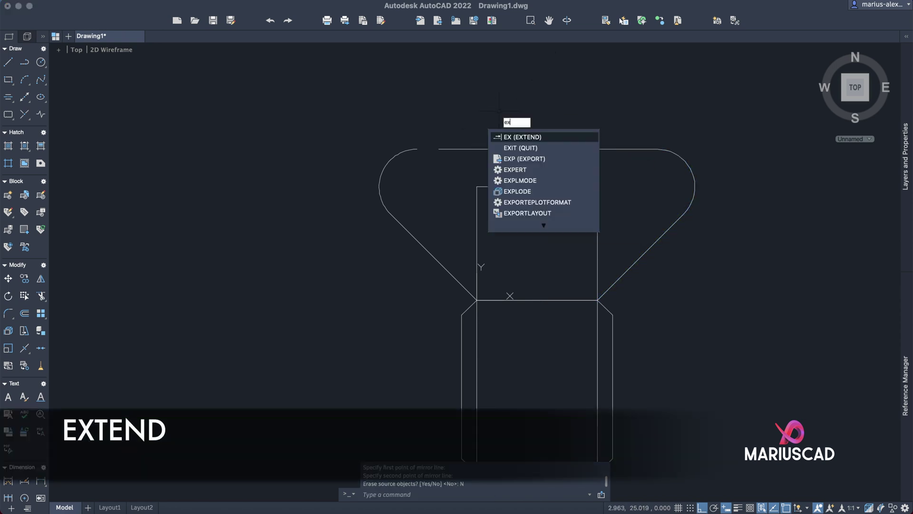
{"action": "key", "text": "Return"}
{"action": "left_click_drag", "start_coordinate": [474, 142], "coordinate": [470, 152]}
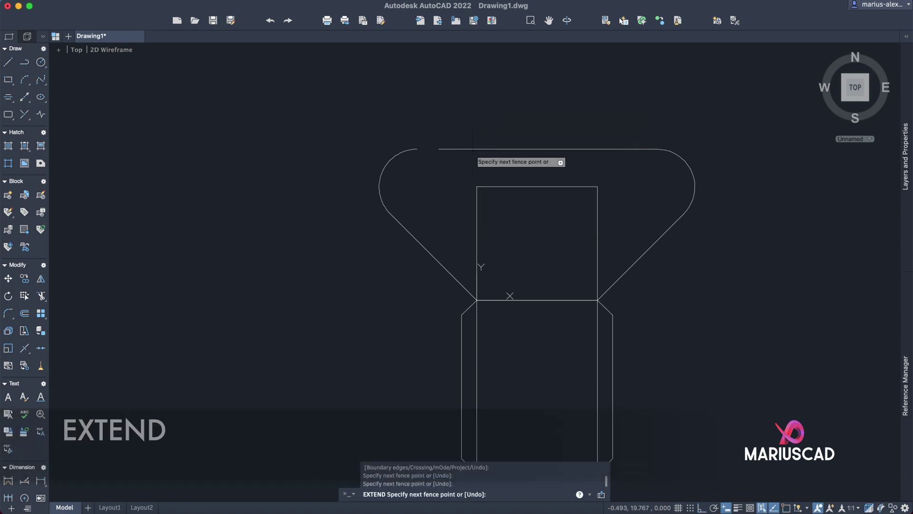
{"action": "key", "text": "Escape"}
{"action": "scroll", "coordinate": [471, 143], "scroll_direction": "down", "scroll_amount": 5}
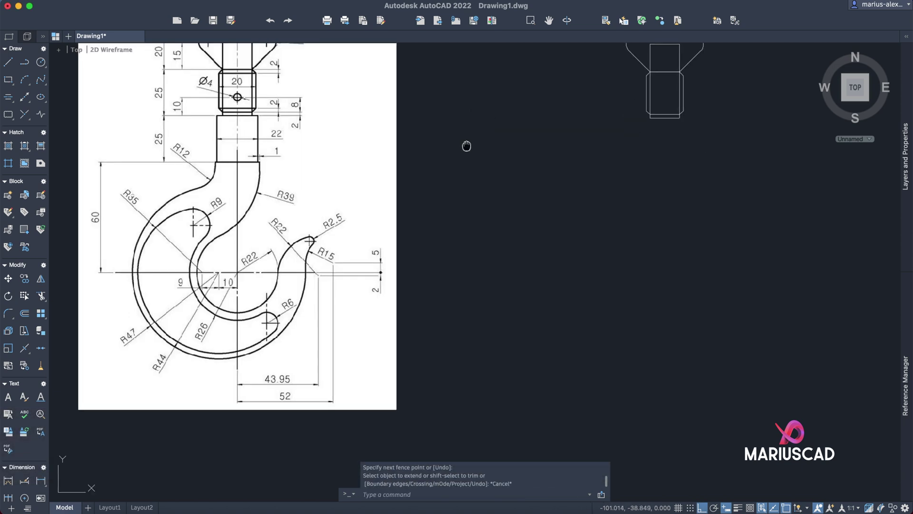
{"action": "scroll", "coordinate": [336, 235], "scroll_direction": "up", "scroll_amount": 5}
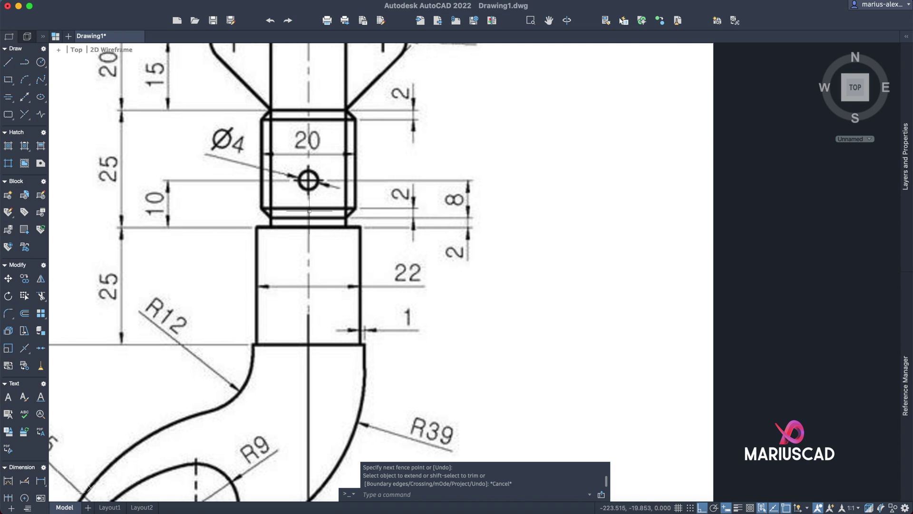
- Pan to the lower rectangle and start relocating the coordinate origin, then cancel
{"action": "scroll", "coordinate": [315, 185], "scroll_direction": "down", "scroll_amount": 5}
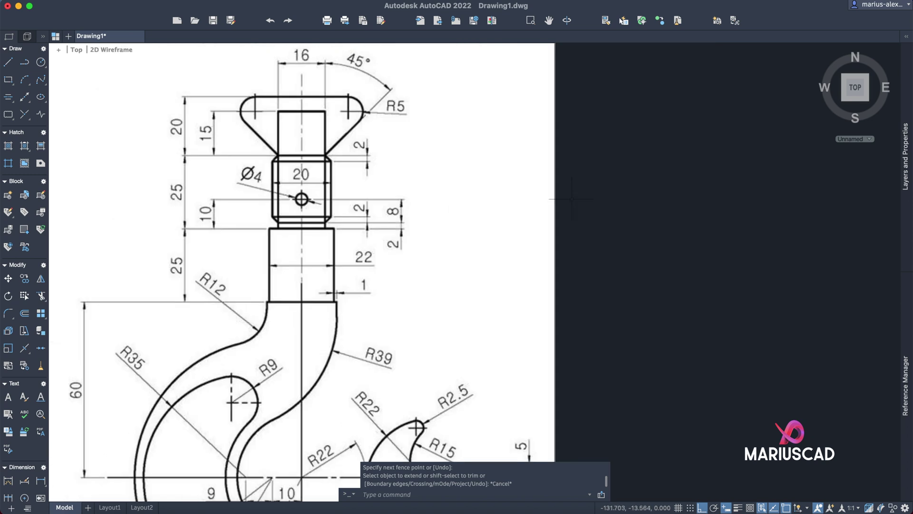
{"action": "middle_click_drag", "start_coordinate": [540, 200], "coordinate": [363, 204]}
{"action": "scroll", "coordinate": [710, 154], "scroll_direction": "up", "scroll_amount": 5}
{"action": "mouse_move", "coordinate": [566, 285]}
{"action": "middle_mouse_down"}
{"action": "mouse_move", "coordinate": [556, 143]}
{"action": "mouse_move", "coordinate": [410, 122]}
{"action": "middle_mouse_up"}
{"action": "scroll", "coordinate": [536, 127], "scroll_direction": "up", "scroll_amount": 2}
{"action": "scroll", "coordinate": [409, 122], "scroll_direction": "up", "scroll_amount": 1}
{"action": "mouse_move", "coordinate": [412, 123]}
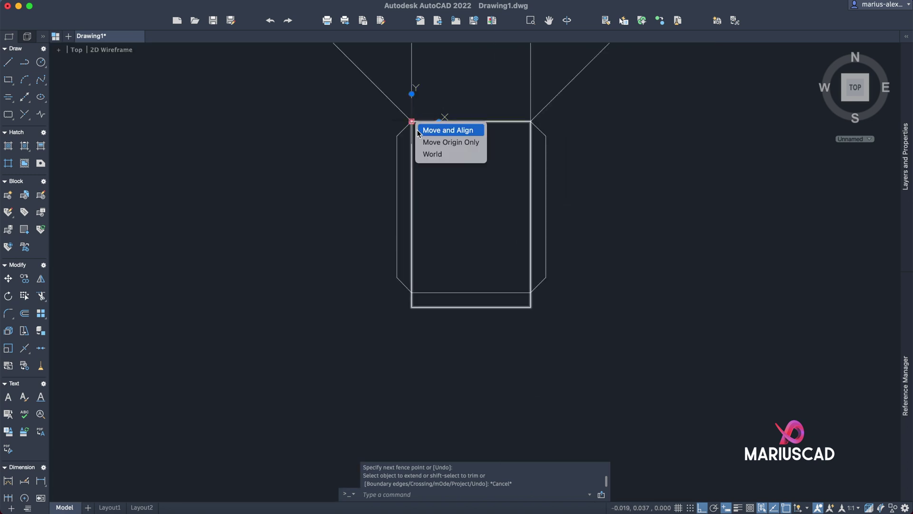
{"action": "left_click", "coordinate": [423, 143]}
{"action": "key", "text": "Escape"}
{"action": "middle_click_drag", "start_coordinate": [411, 293], "coordinate": [398, 323]}
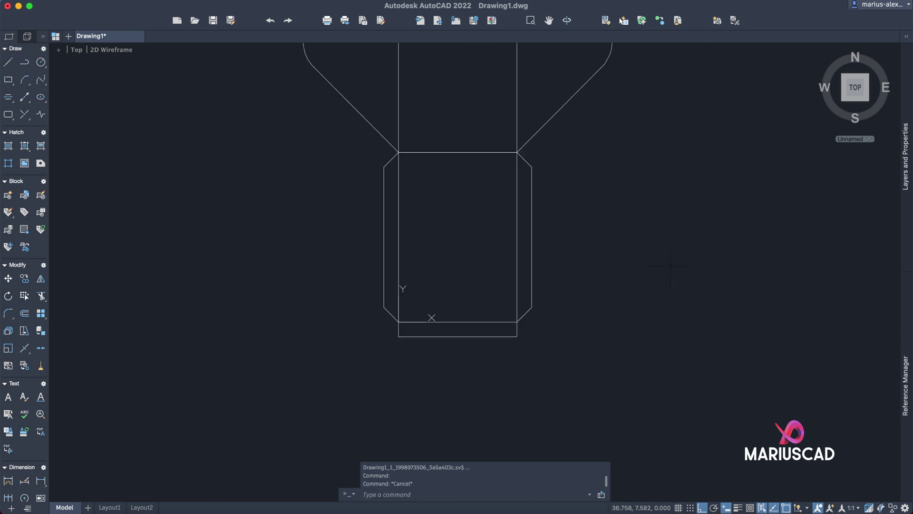
- Draw a diameter-4 circle centred at 8,8 inside the chamfered block
{"action": "type", "text": "circl"}
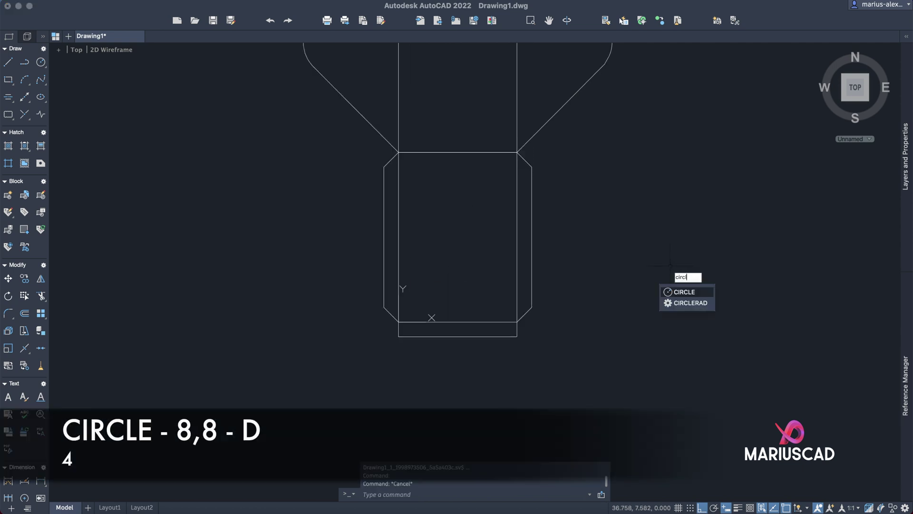
{"action": "key", "text": "Return"}
{"action": "type", "text": "8,"}
{"action": "type", "text": "8"}
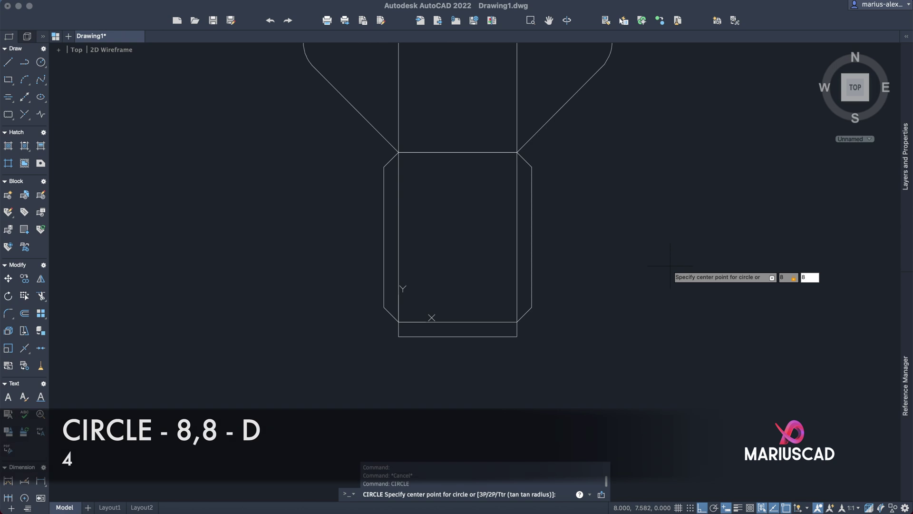
{"action": "key", "text": "Return"}
{"action": "type", "text": "d"}
{"action": "key", "text": "Return"}
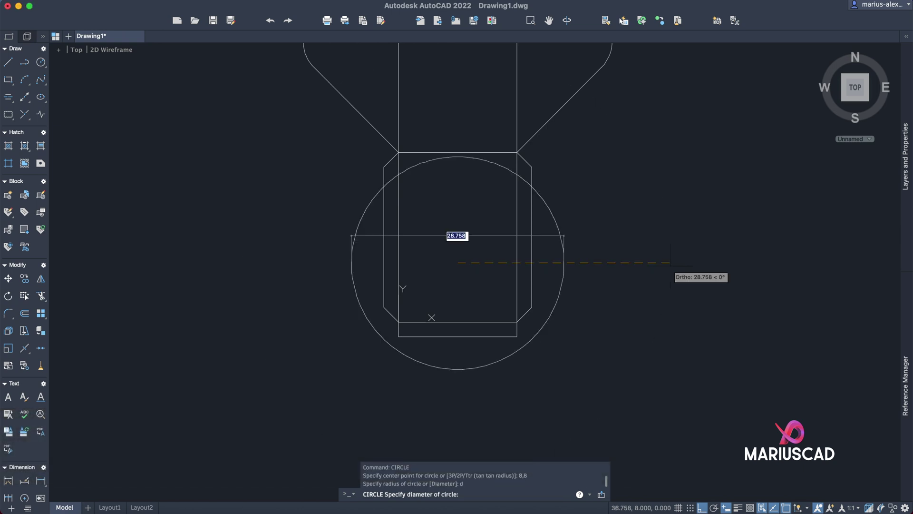
{"action": "type", "text": "4"}
{"action": "key", "text": "Return"}
{"action": "scroll", "coordinate": [672, 261], "scroll_direction": "down", "scroll_amount": 5}
{"action": "middle_click_drag", "start_coordinate": [672, 261], "coordinate": [729, 264]}
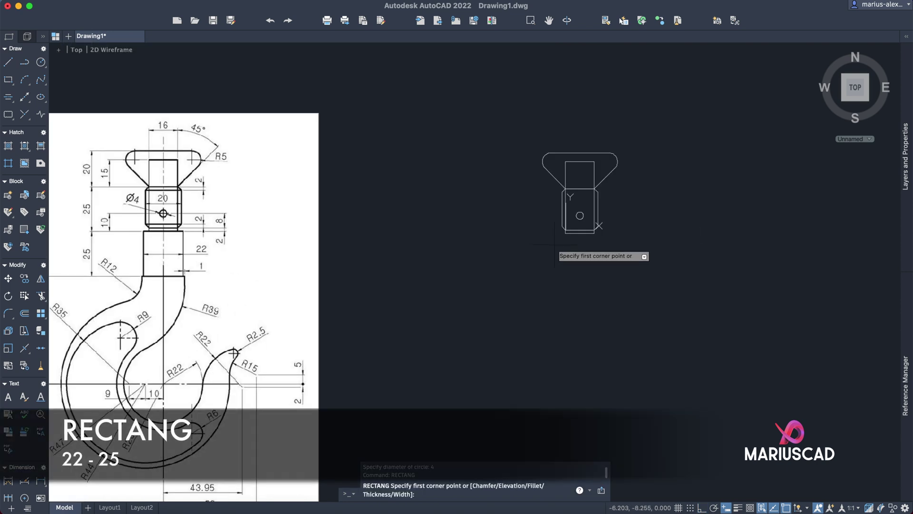
- Draw a 22 by 25 rectangle below the head
{"action": "left_click", "coordinate": [555, 245]}
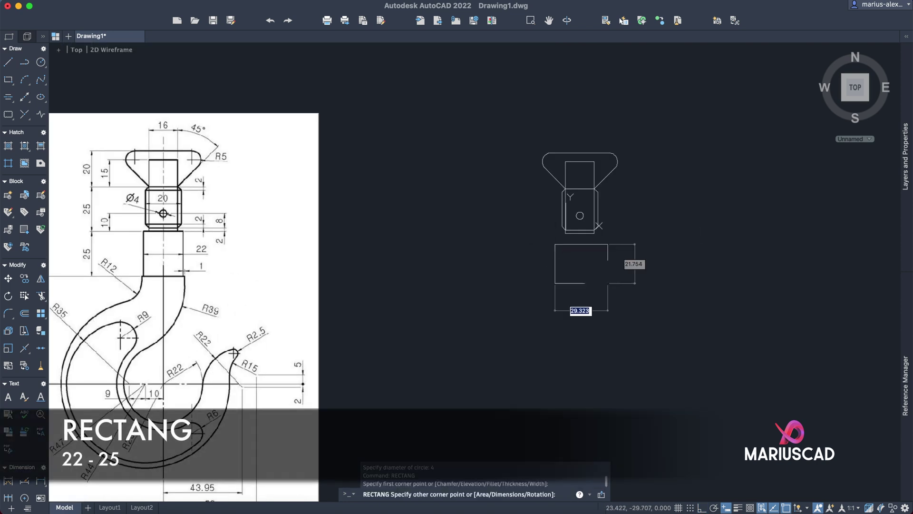
{"action": "type", "text": "22"}
{"action": "key", "text": "Tab"}
{"action": "type", "text": "25"}
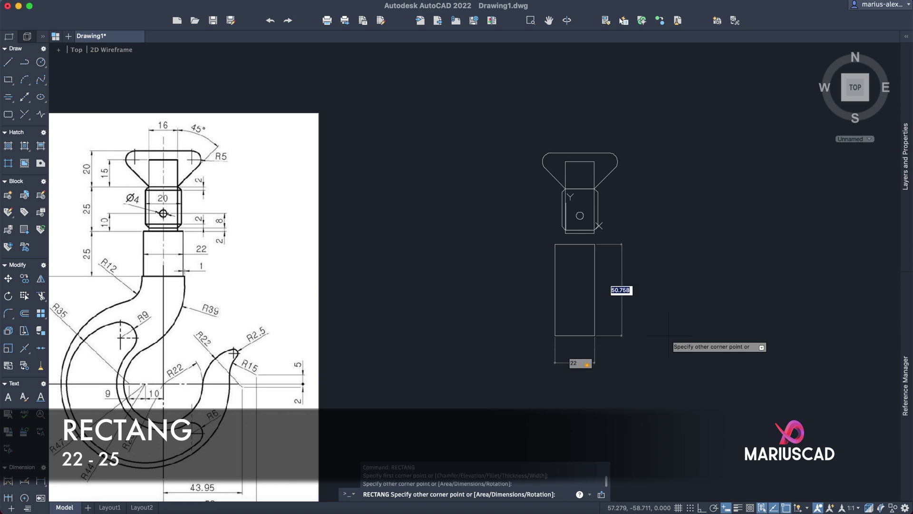
{"action": "key", "text": "Return"}
{"action": "key", "text": "Escape"}
{"action": "scroll", "coordinate": [594, 282], "scroll_direction": "up", "scroll_amount": 4}
- Move the rectangle by its top-edge midpoint to sit under the hex section
{"action": "left_click", "coordinate": [611, 312]}
{"action": "left_click", "coordinate": [556, 252]}
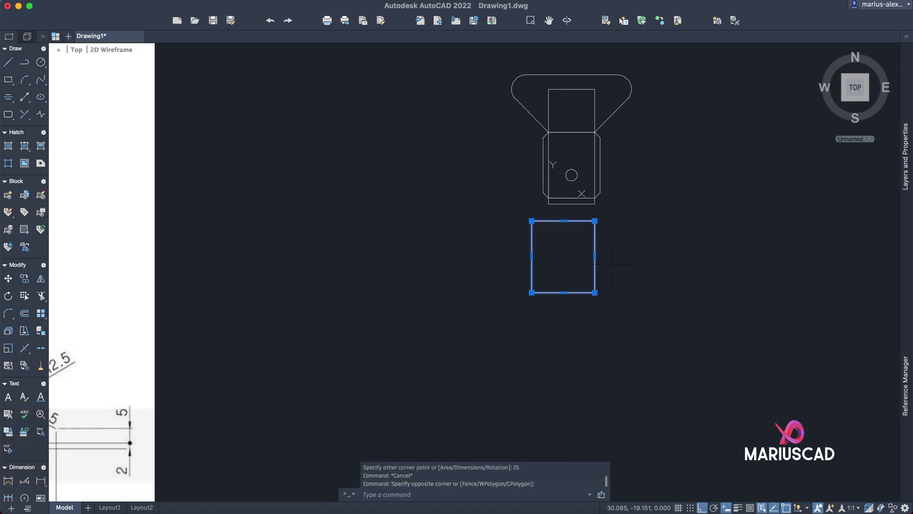
{"action": "type", "text": "m"}
{"action": "key", "text": "Return"}
{"action": "scroll", "coordinate": [631, 246], "scroll_direction": "up", "scroll_amount": 2}
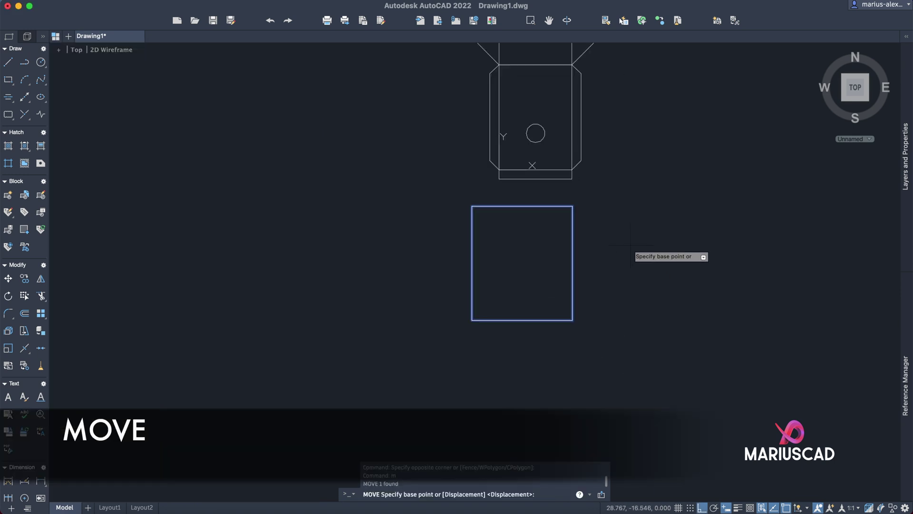
{"action": "left_click", "coordinate": [522, 206]}
{"action": "key", "text": "Escape"}
{"action": "scroll", "coordinate": [708, 248], "scroll_direction": "down", "scroll_amount": 4}
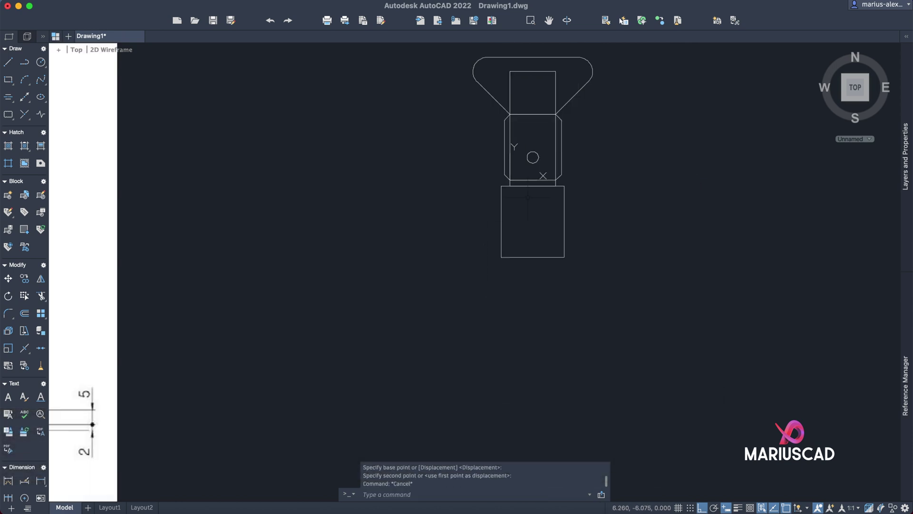
{"action": "scroll", "coordinate": [307, 196], "scroll_direction": "up", "scroll_amount": 5}
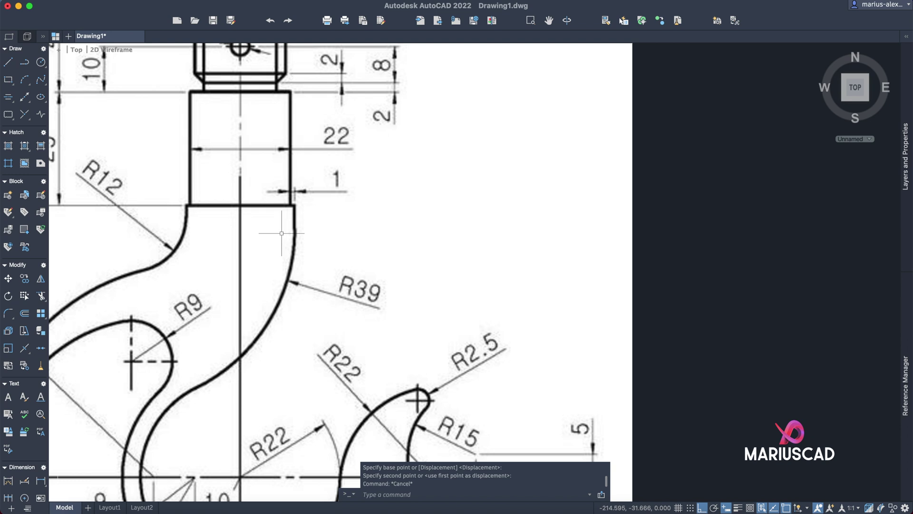
- Pan and zoom to compare the sketch with the reference hook
{"action": "middle_click_drag", "start_coordinate": [297, 214], "coordinate": [413, 239]}
{"action": "scroll", "coordinate": [526, 220], "scroll_direction": "down", "scroll_amount": 5}
{"action": "scroll", "coordinate": [622, 230], "scroll_direction": "down", "scroll_amount": 3}
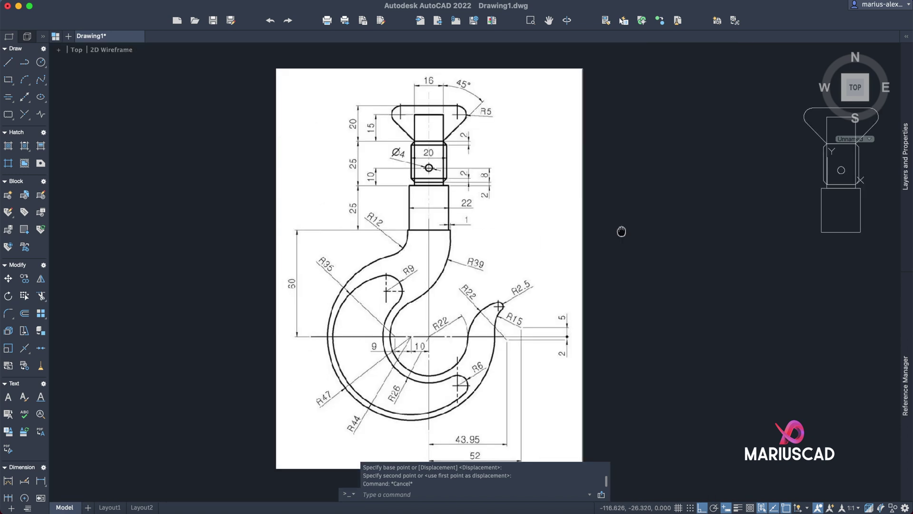
{"action": "middle_click_drag", "start_coordinate": [622, 231], "coordinate": [542, 219]}
{"action": "scroll", "coordinate": [542, 219], "scroll_direction": "up", "scroll_amount": 3}
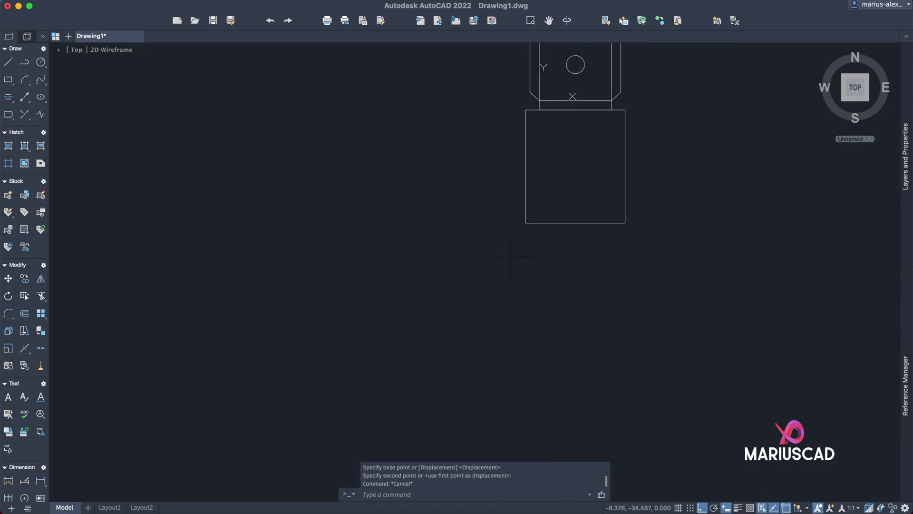
- Draw a 24 by 4 rectangle for the collar
{"action": "type", "text": "rect"}
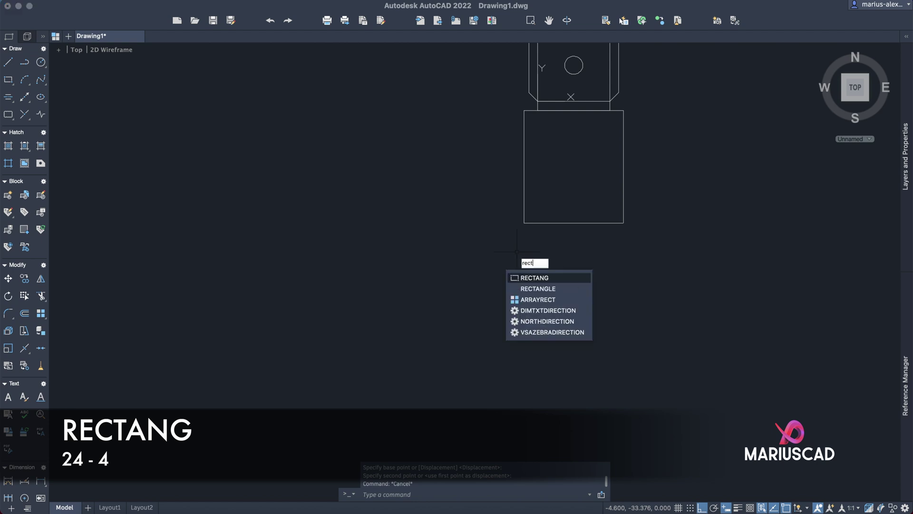
{"action": "key", "text": "Return"}
{"action": "left_click", "coordinate": [451, 234]}
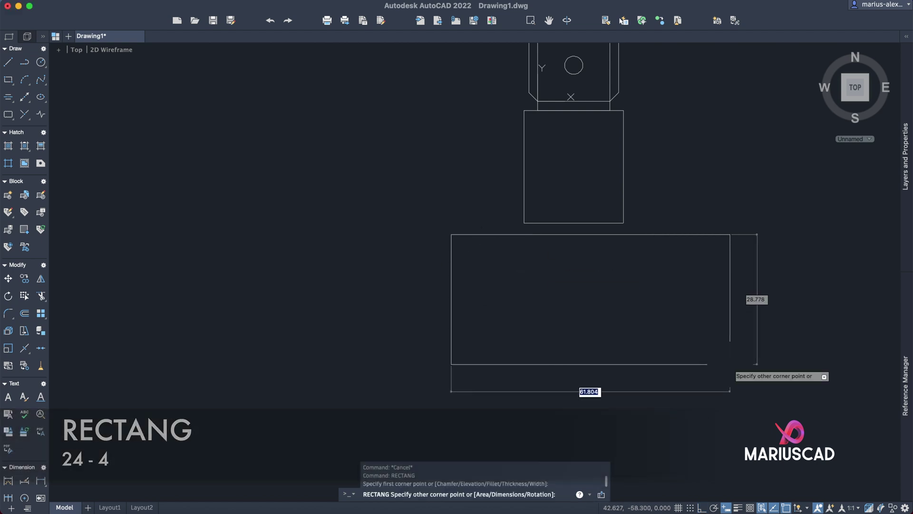
{"action": "type", "text": "24"}
{"action": "key", "text": "Tab"}
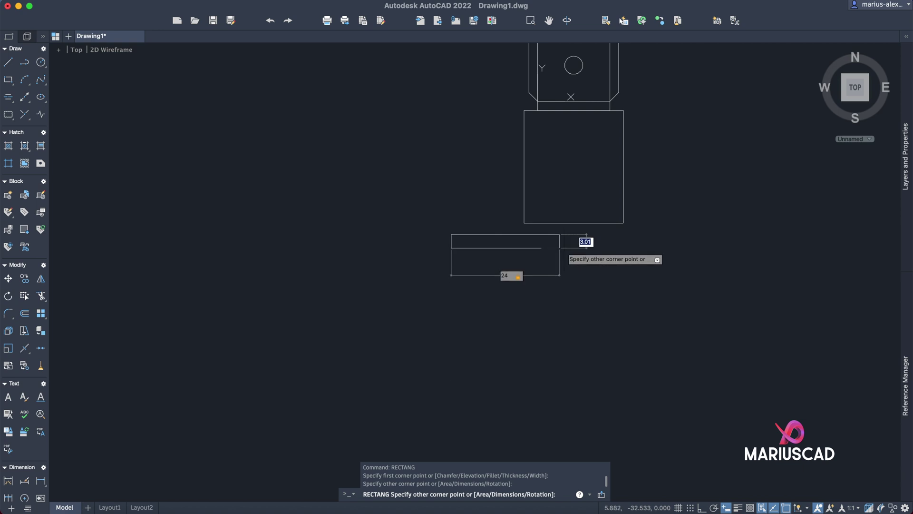
{"action": "type", "text": "418"}
{"action": "key", "text": "Return"}
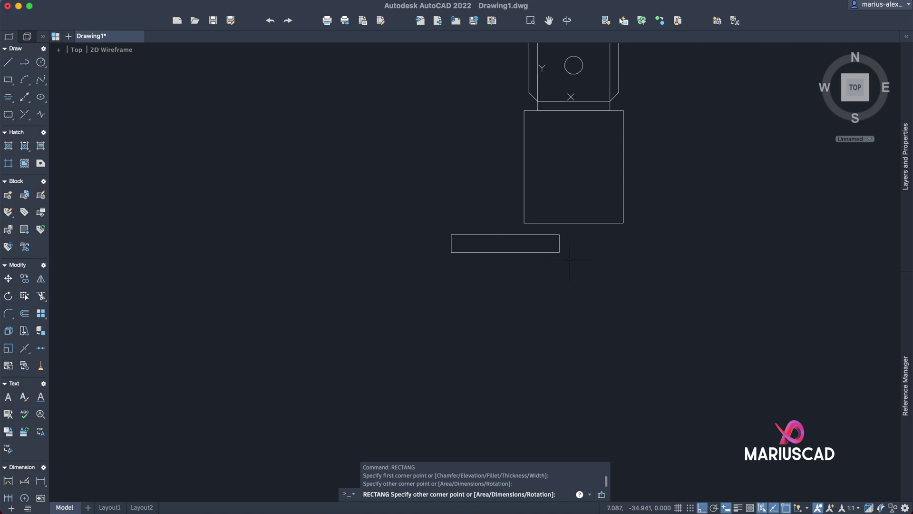
{"action": "key", "text": "Escape"}
- Move the collar by its top midpoint to the tall rectangle's bottom midpoint
{"action": "left_click", "coordinate": [590, 272]}
{"action": "left_click", "coordinate": [495, 234]}
{"action": "type", "text": "m"}
{"action": "key", "text": "Return"}
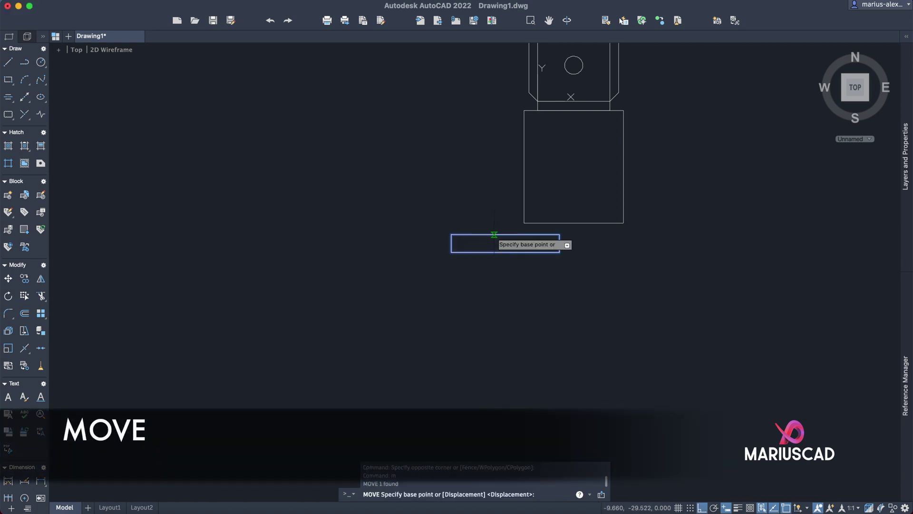
{"action": "left_click", "coordinate": [513, 232]}
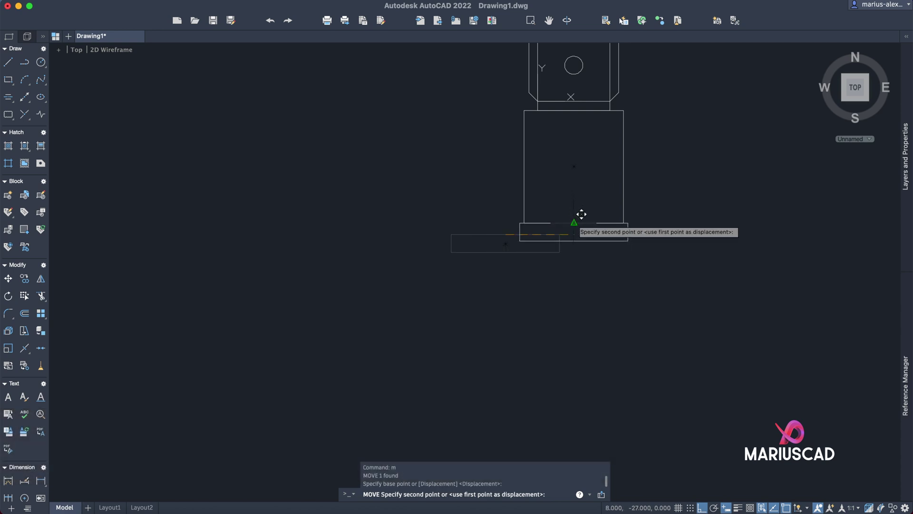
{"action": "left_click", "coordinate": [581, 221]}
{"action": "key", "text": "Escape"}
- Explode the collar and trim away its bottom edge
{"action": "left_click", "coordinate": [590, 248]}
{"action": "left_click", "coordinate": [592, 235]}
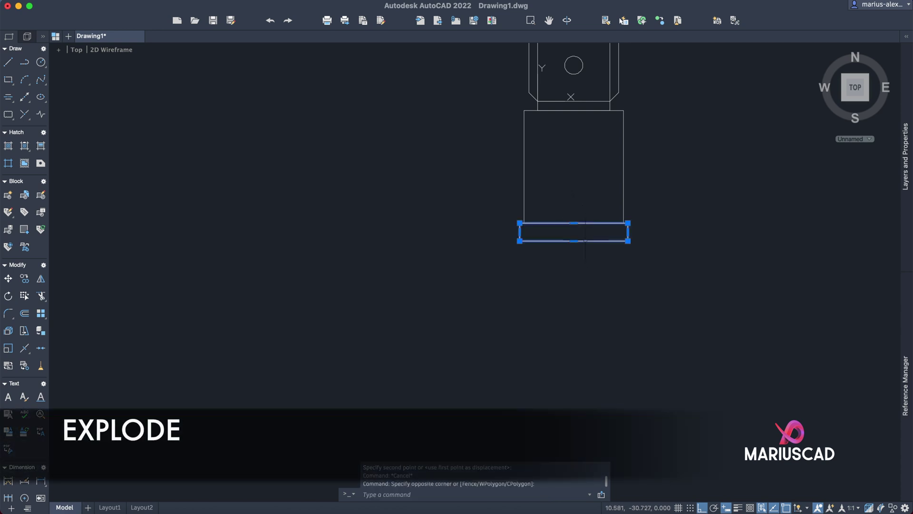
{"action": "type", "text": "x"}
{"action": "key", "text": "Return"}
{"action": "type", "text": "tr"}
{"action": "key", "text": "Return"}
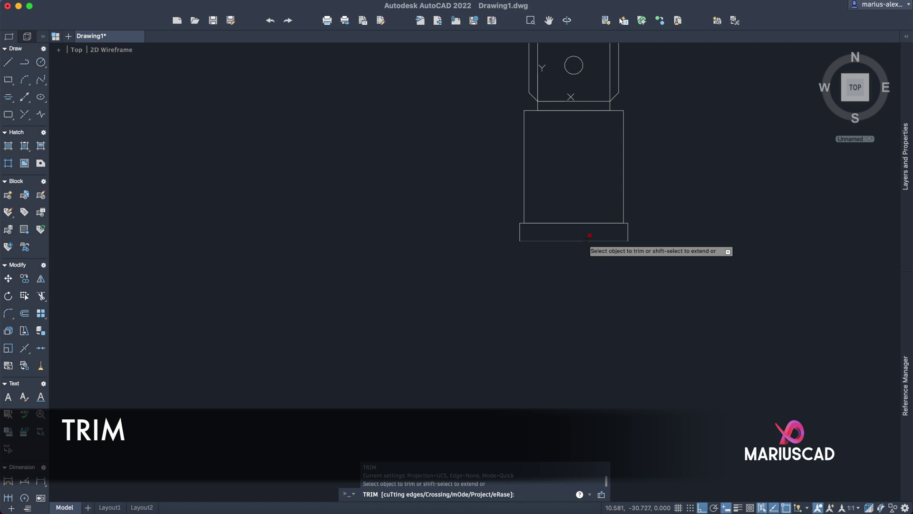
{"action": "left_click", "coordinate": [585, 241]}
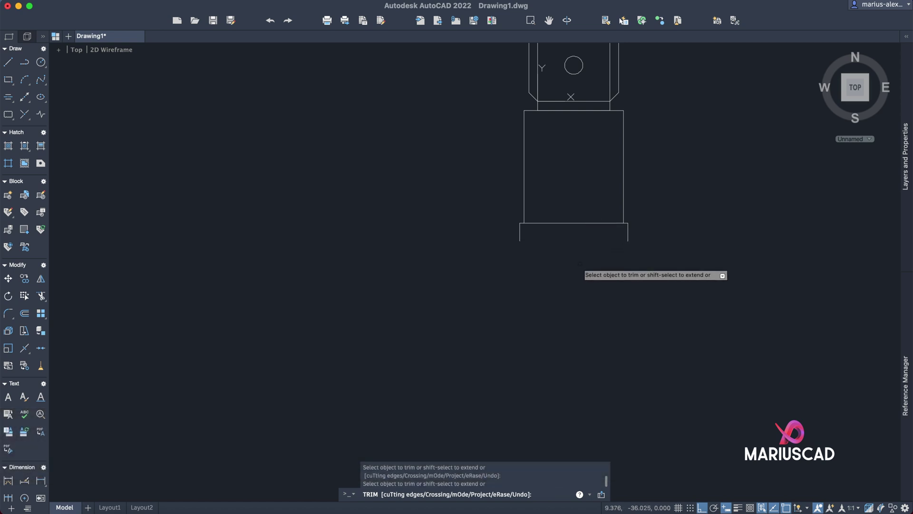
{"action": "key", "text": "Escape"}
{"action": "scroll", "coordinate": [596, 267], "scroll_direction": "down", "scroll_amount": 4}
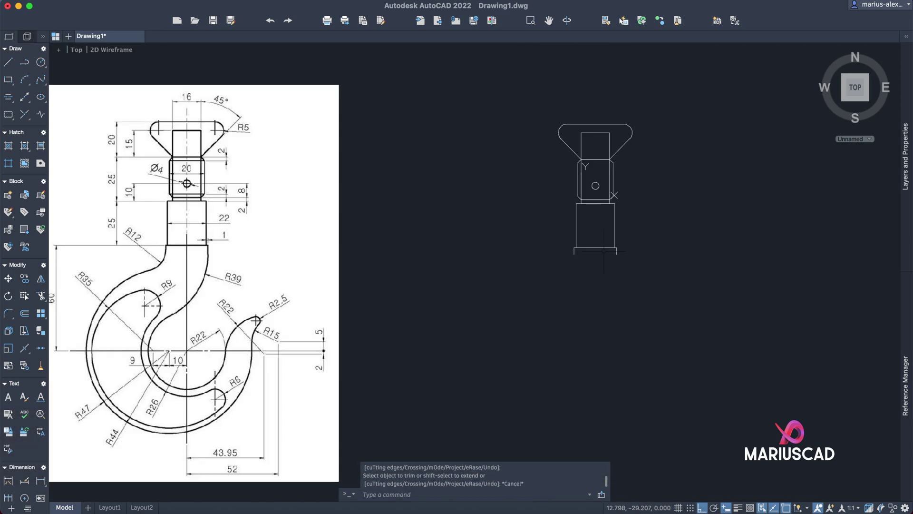
{"action": "middle_click_drag", "start_coordinate": [197, 310], "coordinate": [344, 295]}
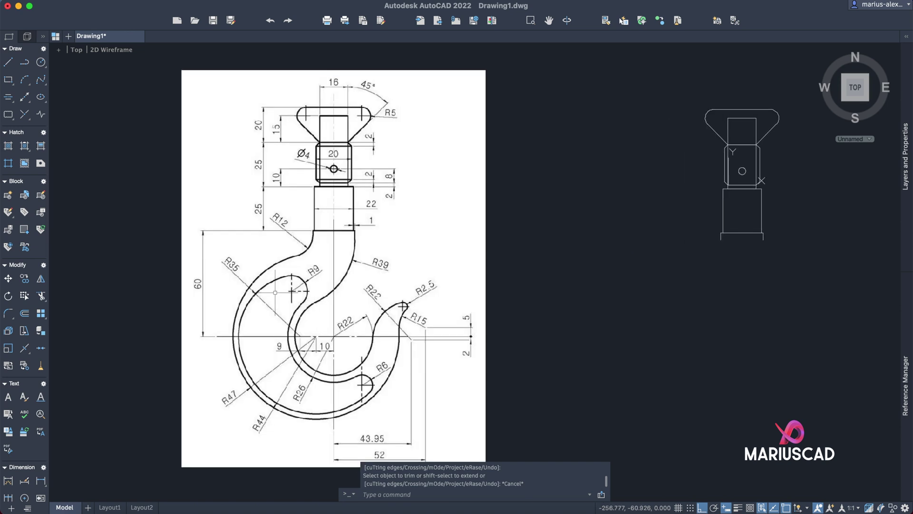
{"action": "type", "text": "l"}
{"action": "key", "text": "Return"}
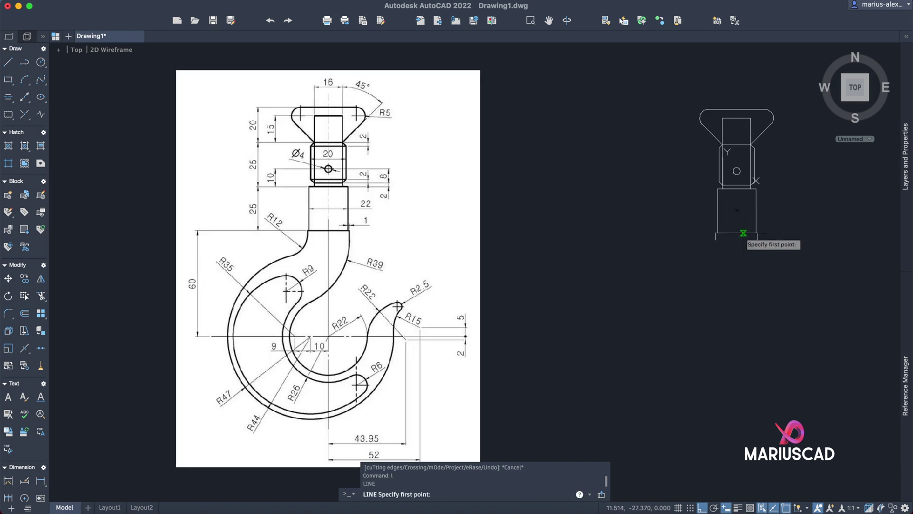
- Draw a 60-unit vertical line down from the collar's centre
{"action": "left_click", "coordinate": [737, 232]}
{"action": "type", "text": "60"}
{"action": "key", "text": "Return"}
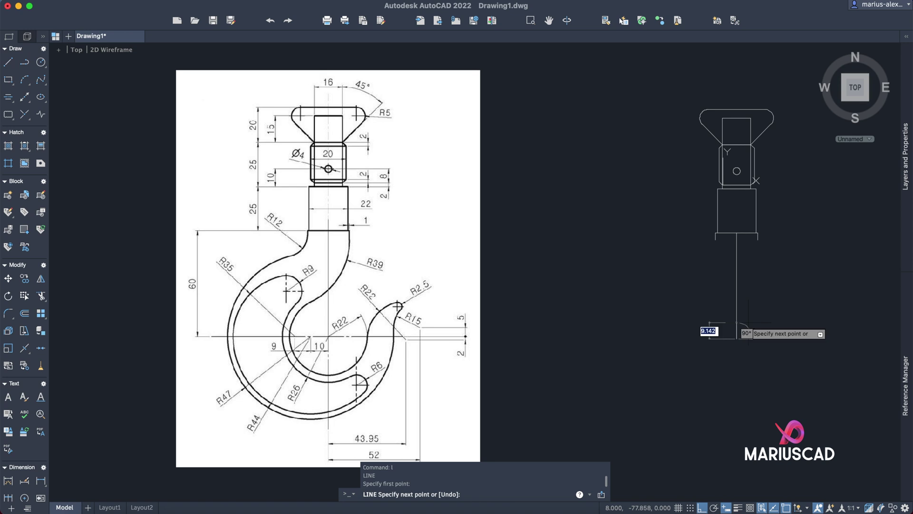
{"action": "key", "text": "Escape"}
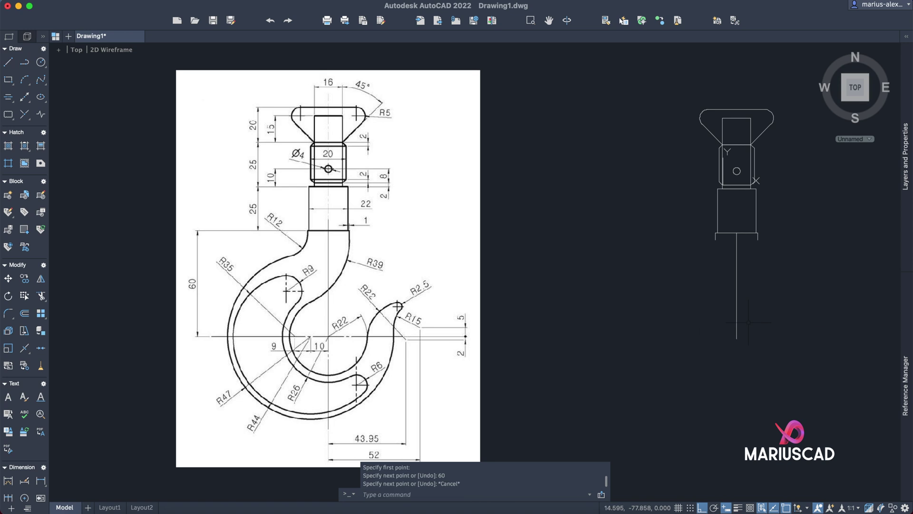
{"action": "scroll", "coordinate": [334, 373], "scroll_direction": "down", "scroll_amount": 2}
{"action": "scroll", "coordinate": [275, 323], "scroll_direction": "up", "scroll_amount": 5}
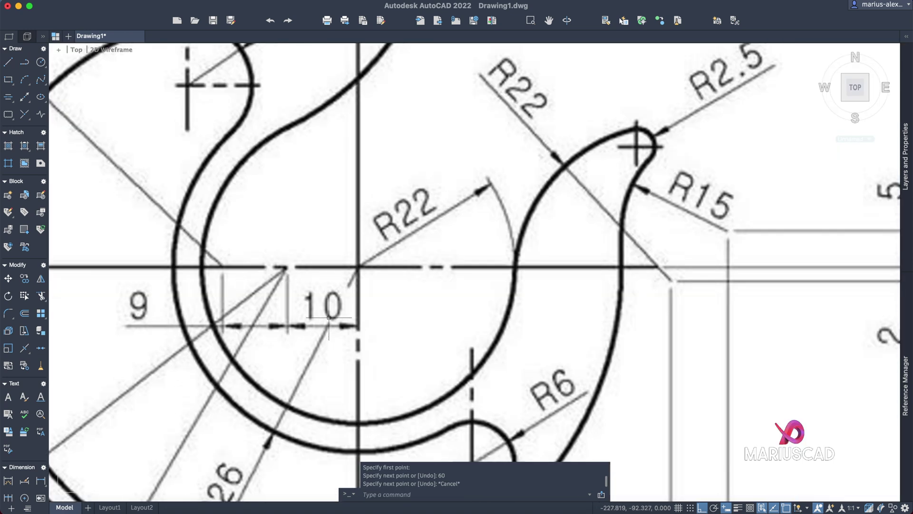
{"action": "scroll", "coordinate": [275, 324], "scroll_direction": "down", "scroll_amount": 8}
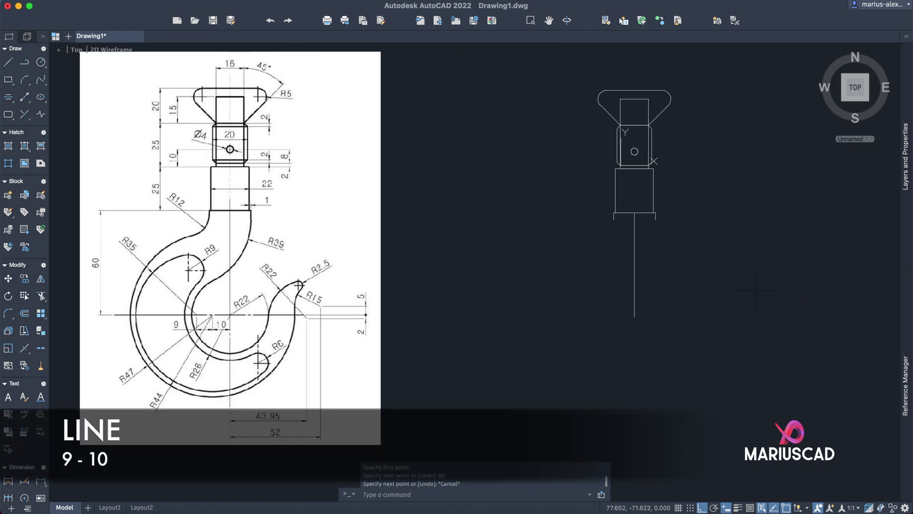
- From that line's bottom end, draw a horizontal line 10 then 9 units left
{"action": "type", "text": "l"}
{"action": "key", "text": "Return"}
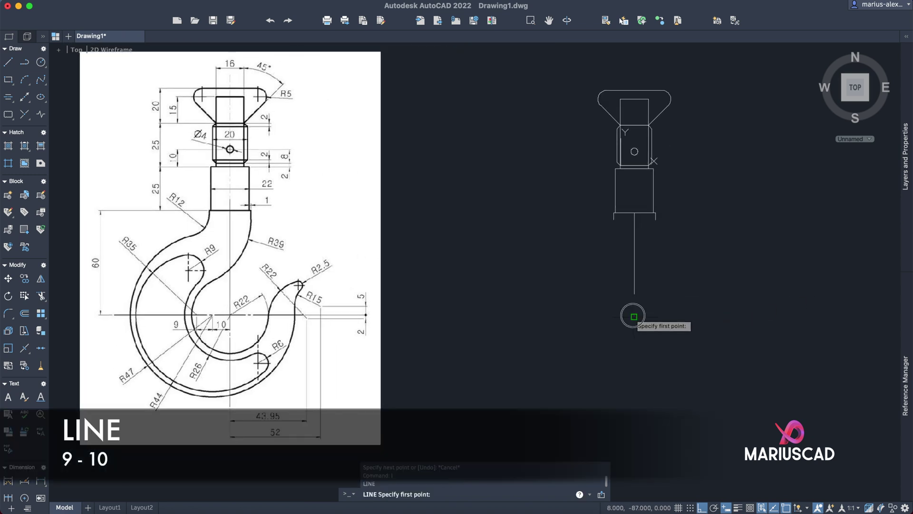
{"action": "left_click", "coordinate": [635, 317]}
{"action": "type", "text": "10"}
{"action": "key", "text": "Return"}
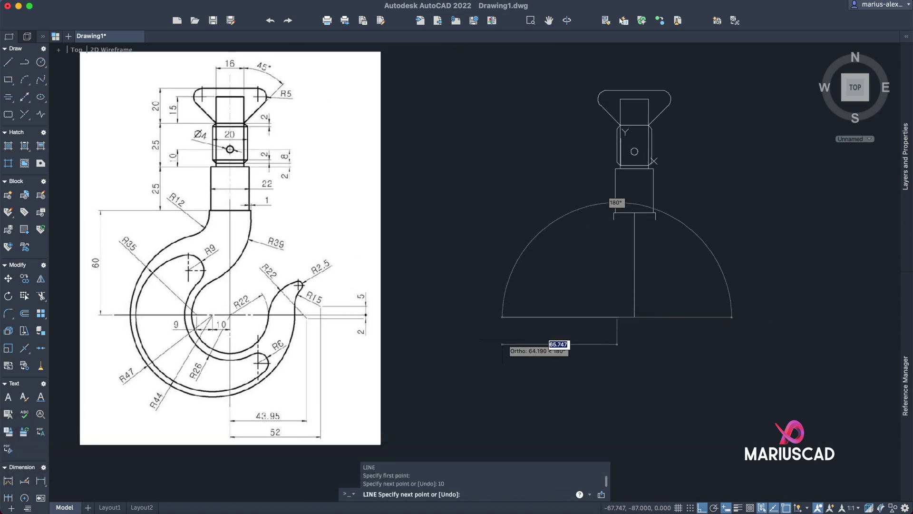
{"action": "type", "text": "9"}
{"action": "key", "text": "Return"}
{"action": "key", "text": "Escape"}
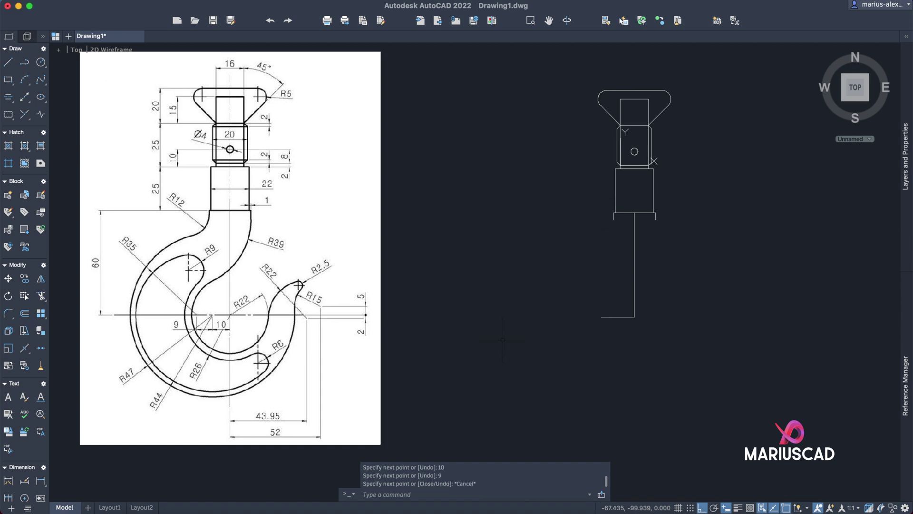
{"action": "scroll", "coordinate": [535, 331], "scroll_direction": "up", "scroll_amount": 2}
{"action": "middle_click_drag", "start_coordinate": [594, 363], "coordinate": [598, 322]}
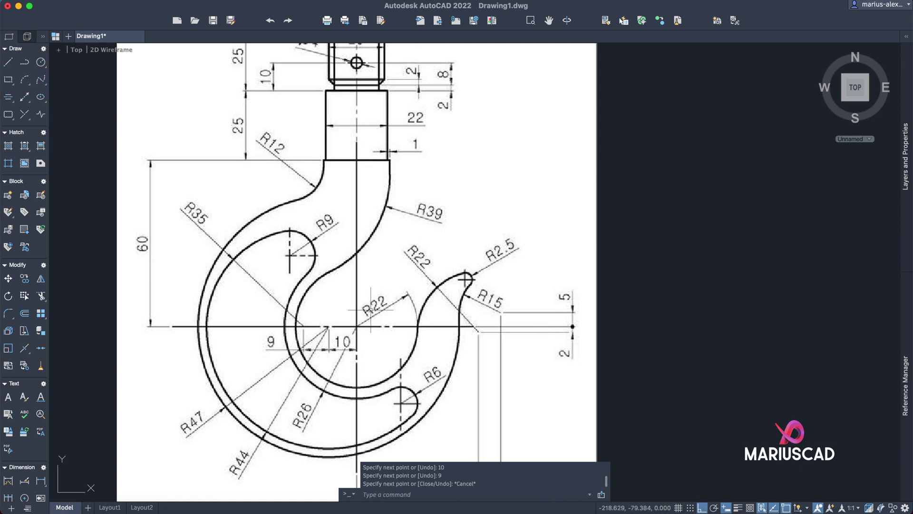
{"action": "scroll", "coordinate": [592, 261], "scroll_direction": "down", "scroll_amount": 3}
{"action": "scroll", "coordinate": [593, 262], "scroll_direction": "up", "scroll_amount": 5}
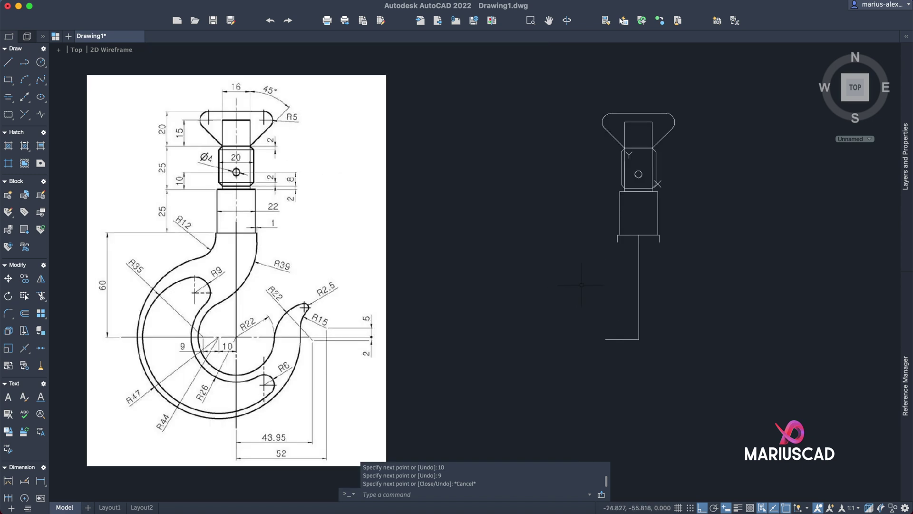
- Move the UCS origin to the vertical line's bottom end
{"action": "type", "text": "ucs"}
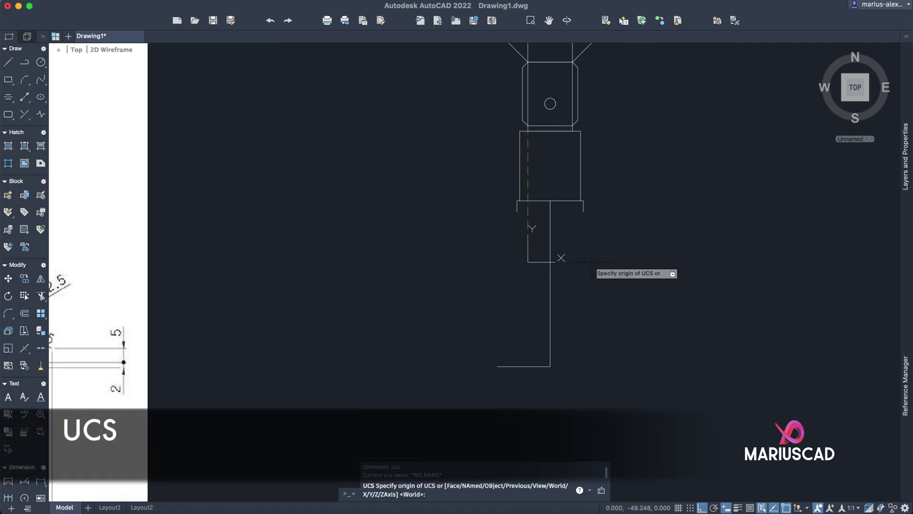
{"action": "key", "text": "Return"}
{"action": "left_click", "coordinate": [550, 367]}
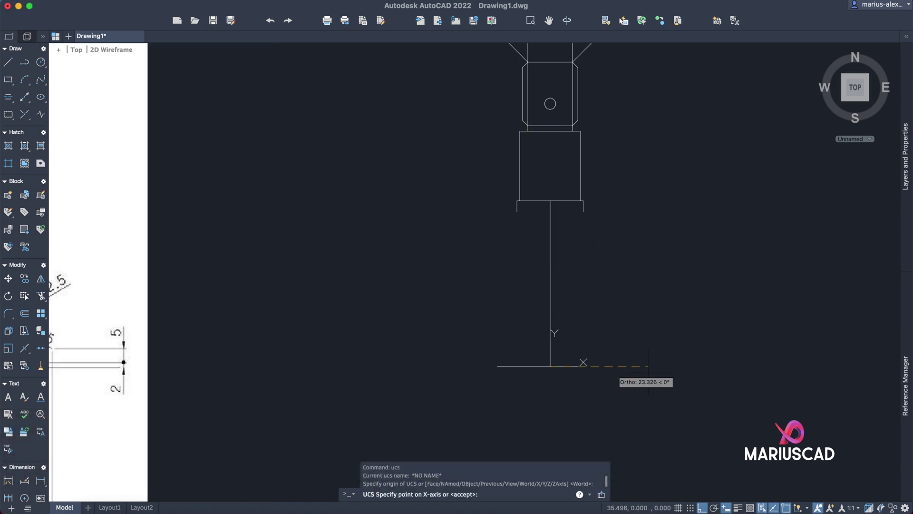
{"action": "left_click", "coordinate": [711, 371]}
{"action": "left_click", "coordinate": [543, 223]}
{"action": "key", "text": "Escape"}
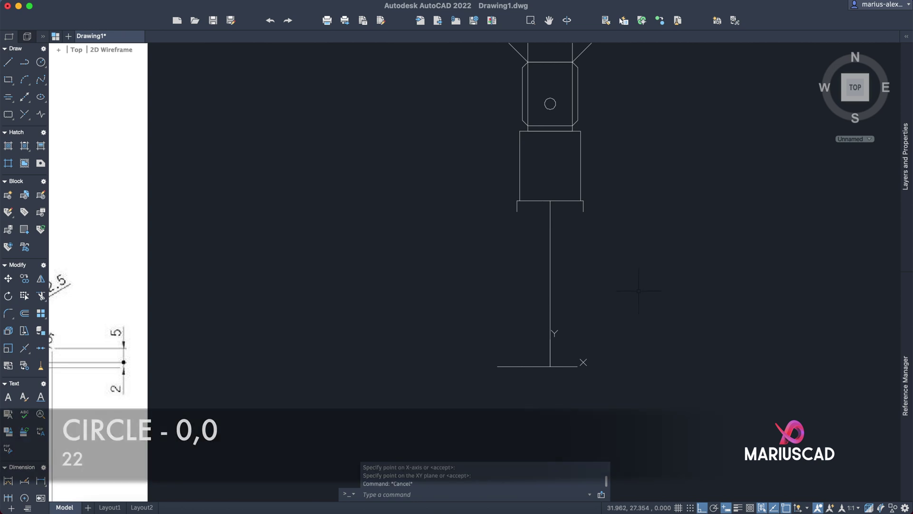
- Draw a radius-22 circle centred at 0,0
{"action": "type", "text": "circle"}
{"action": "key", "text": "Return"}
{"action": "type", "text": "0,0"}
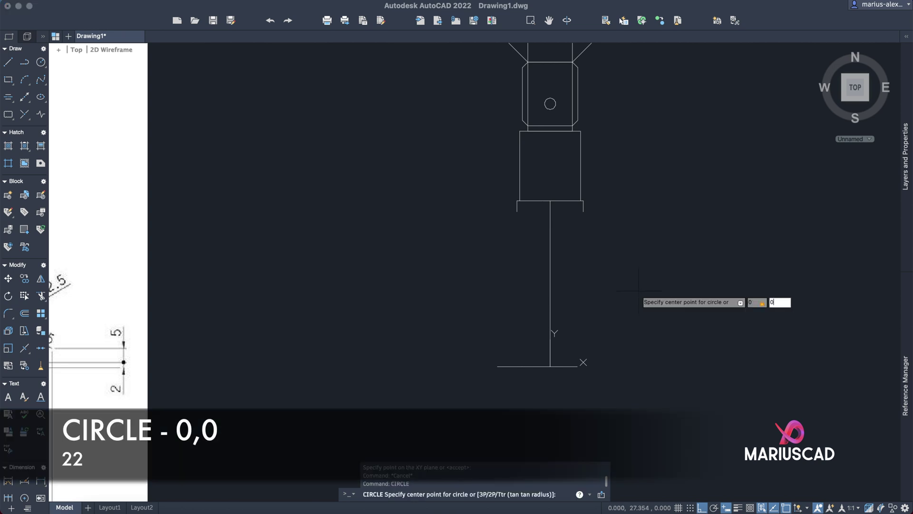
{"action": "key", "text": "Return"}
{"action": "type", "text": "22"}
{"action": "key", "text": "Return"}
{"action": "key", "text": "Escape"}
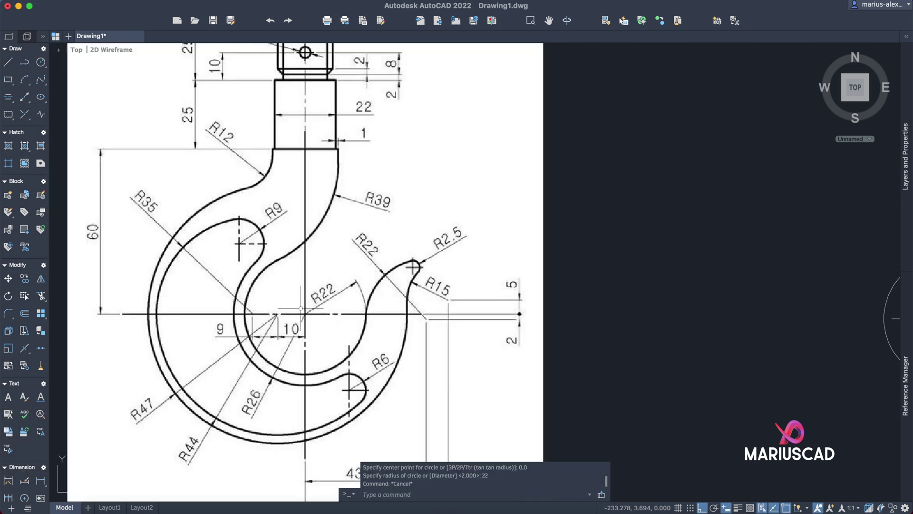
{"action": "middle_click_drag", "start_coordinate": [276, 351], "coordinate": [343, 238]}
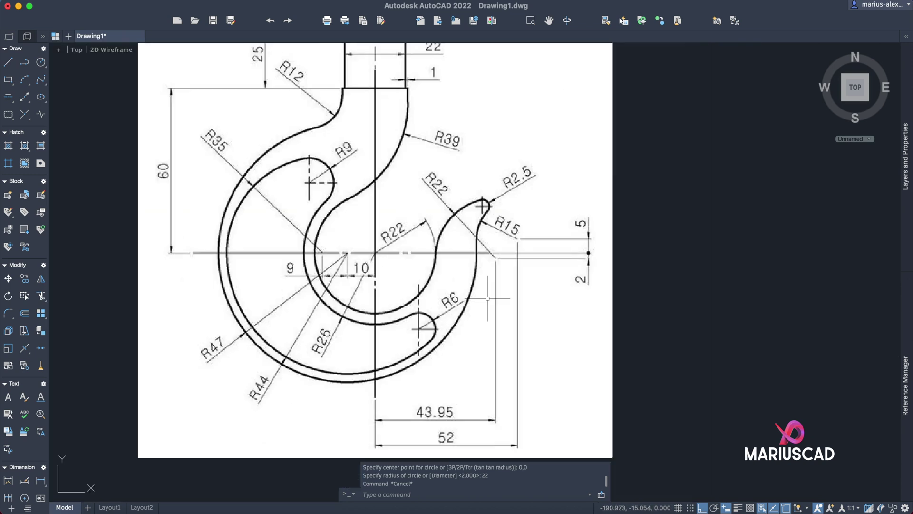
- Add a concentric radius-26 circle at 0,0 and view it beside the reference
{"action": "key", "text": "Escape"}
{"action": "key", "text": "Escape"}
{"action": "type", "text": "circle"}
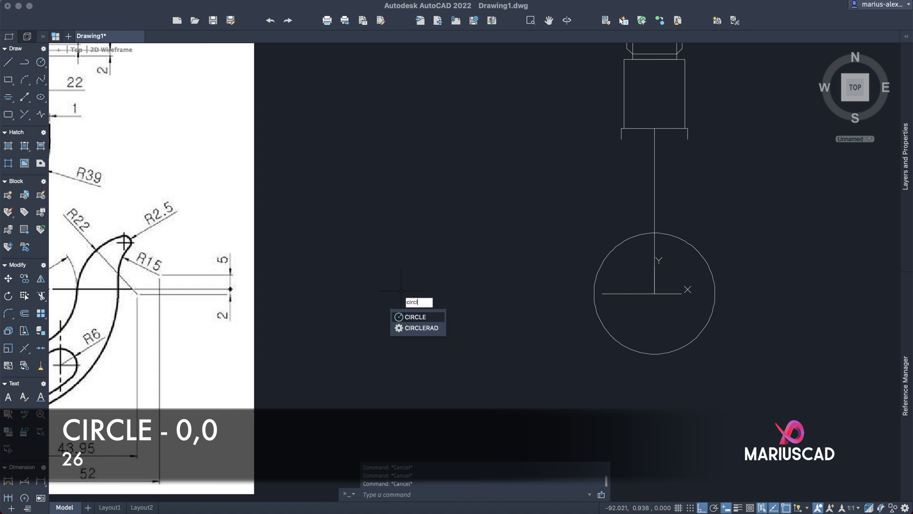
{"action": "key", "text": "Return"}
{"action": "type", "text": "0,0"}
{"action": "key", "text": "Return"}
{"action": "type", "text": "26"}
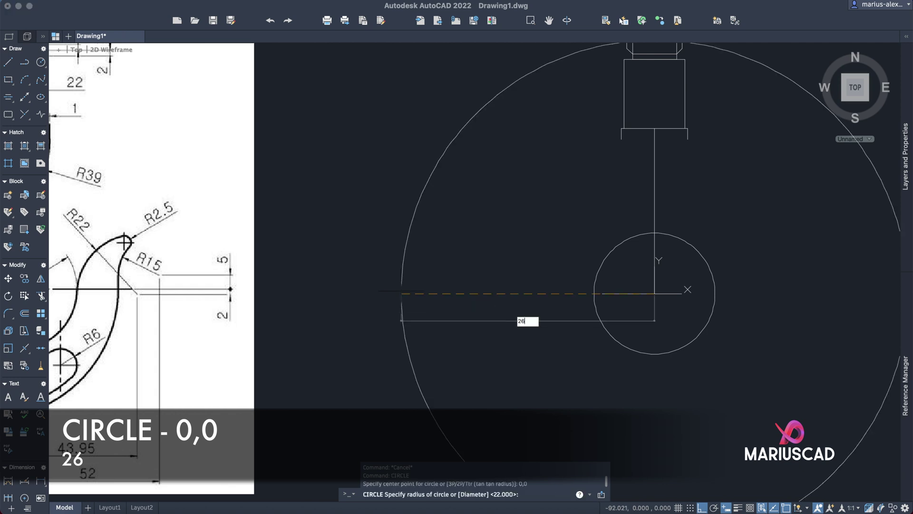
{"action": "key", "text": "Return"}
{"action": "key", "text": "Escape"}
{"action": "middle_click_drag", "start_coordinate": [401, 292], "coordinate": [723, 207]}
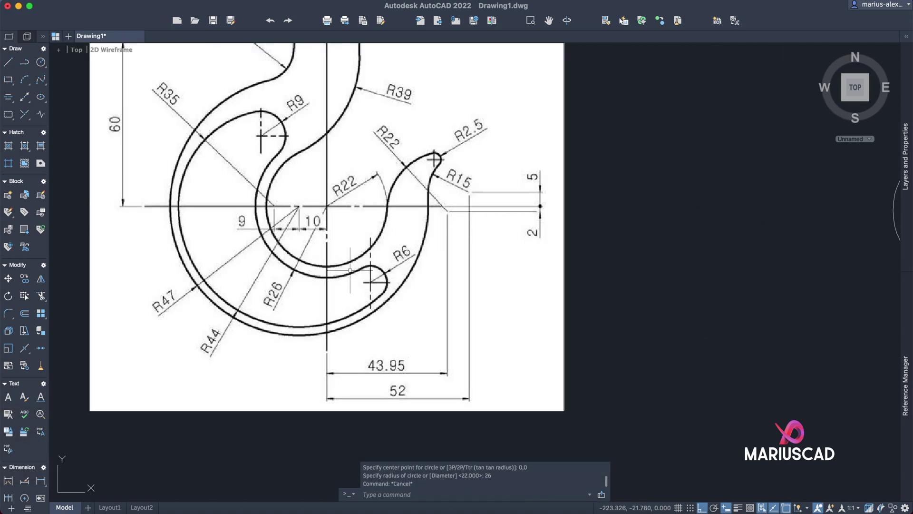
{"action": "middle_click_drag", "start_coordinate": [350, 270], "coordinate": [387, 319]}
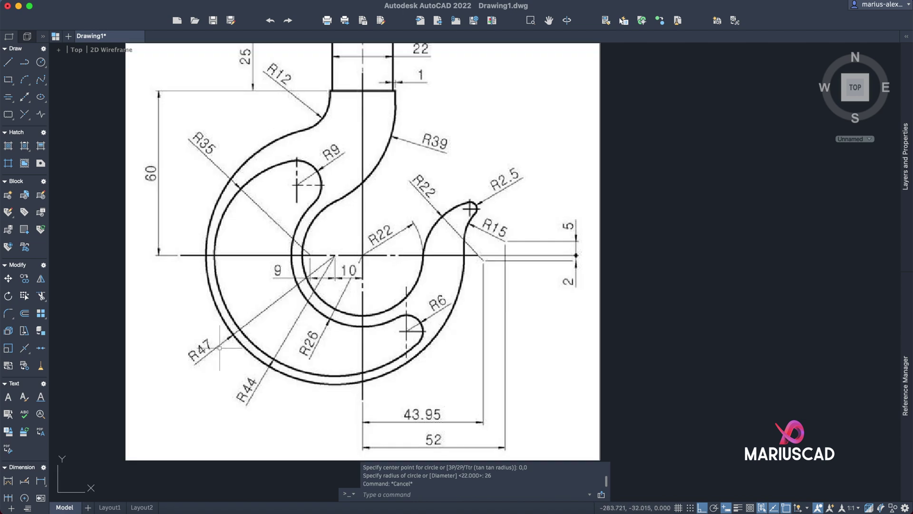
- Draw a circle of radius 47 centred at -10,0
{"action": "scroll", "coordinate": [243, 377], "scroll_direction": "down", "scroll_amount": 3}
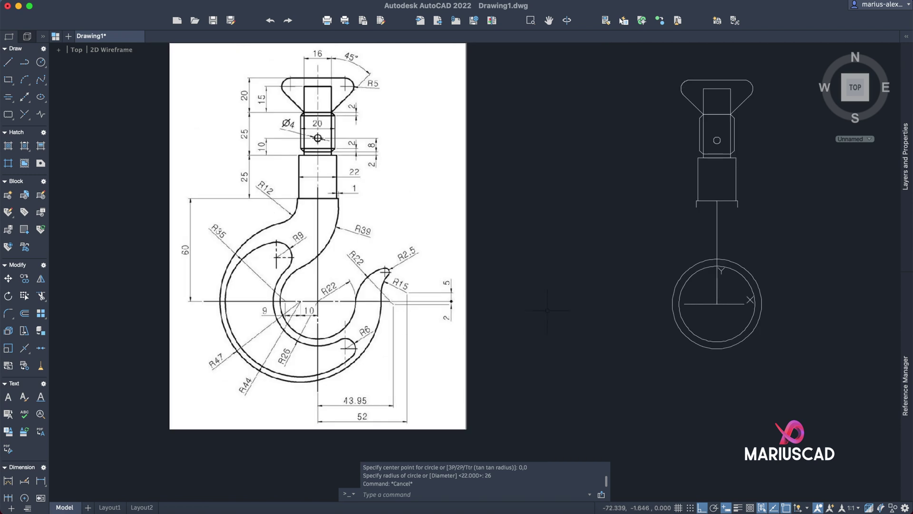
{"action": "scroll", "coordinate": [290, 340], "scroll_direction": "up", "scroll_amount": 3}
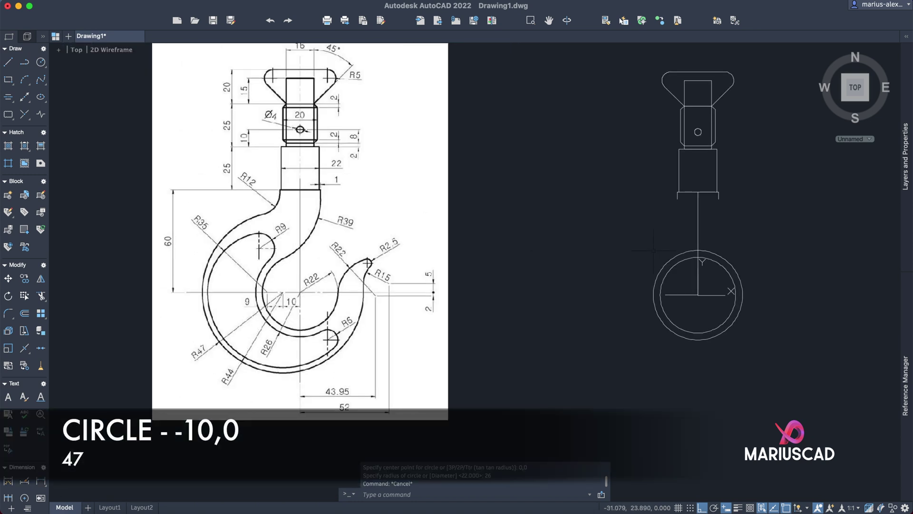
{"action": "type", "text": "circl"}
{"action": "key", "text": "Return"}
{"action": "type", "text": "-10"}
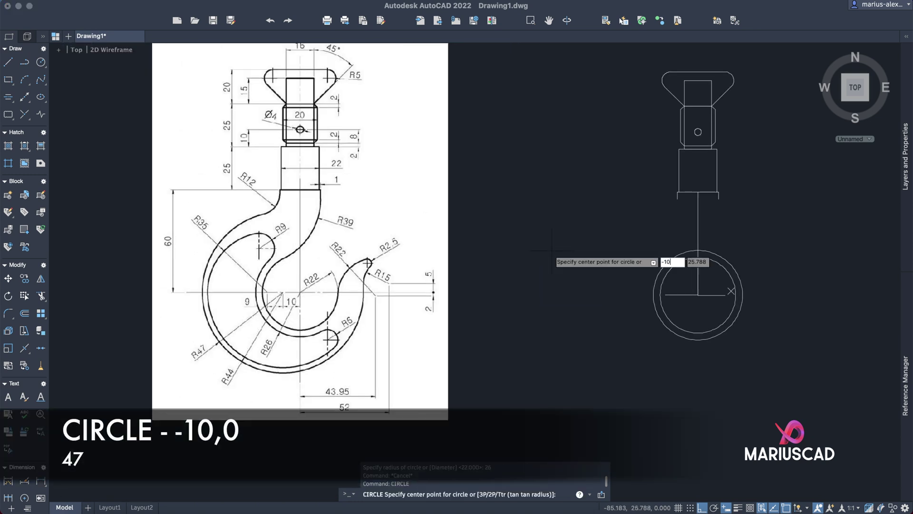
{"action": "type", "text": ",0"}
{"action": "key", "text": "Return"}
{"action": "type", "text": "47"}
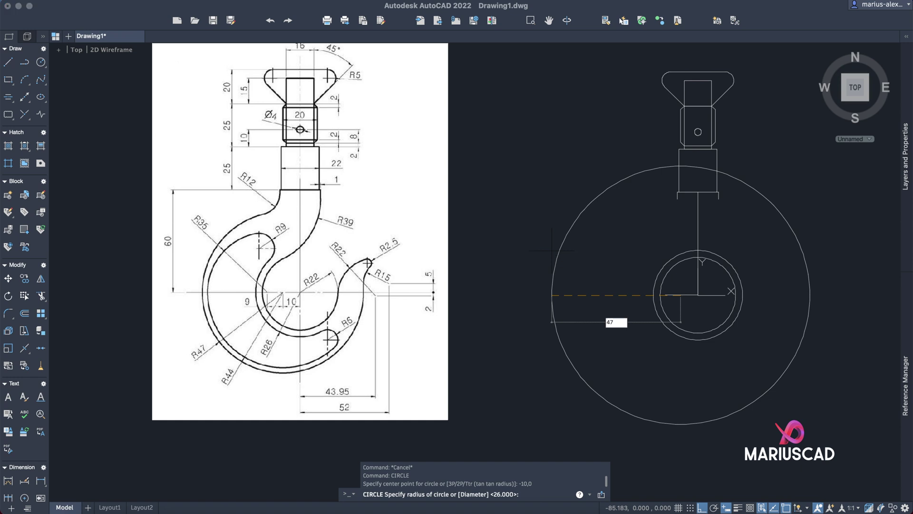
{"action": "key", "text": "Return"}
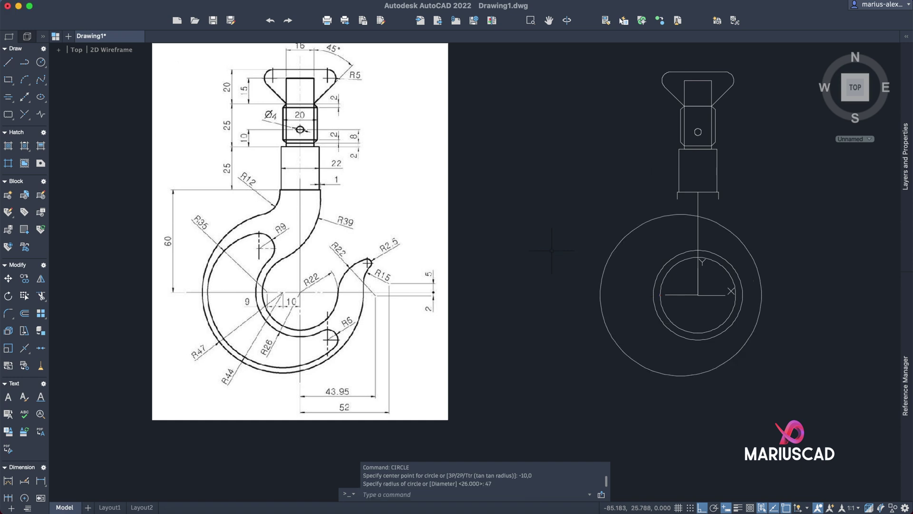
- Draw a second circle of radius 44 at the same centre, -10,0
{"action": "type", "text": "circlr"}
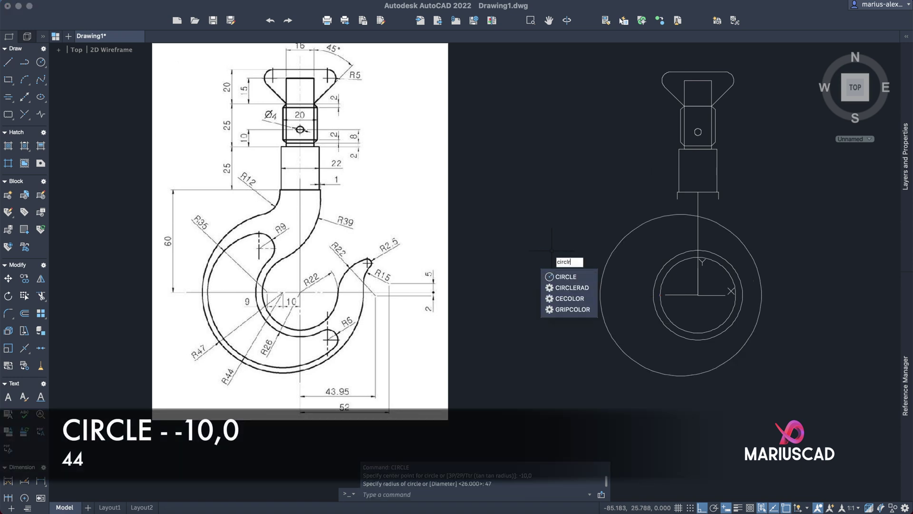
{"action": "key", "text": "Return"}
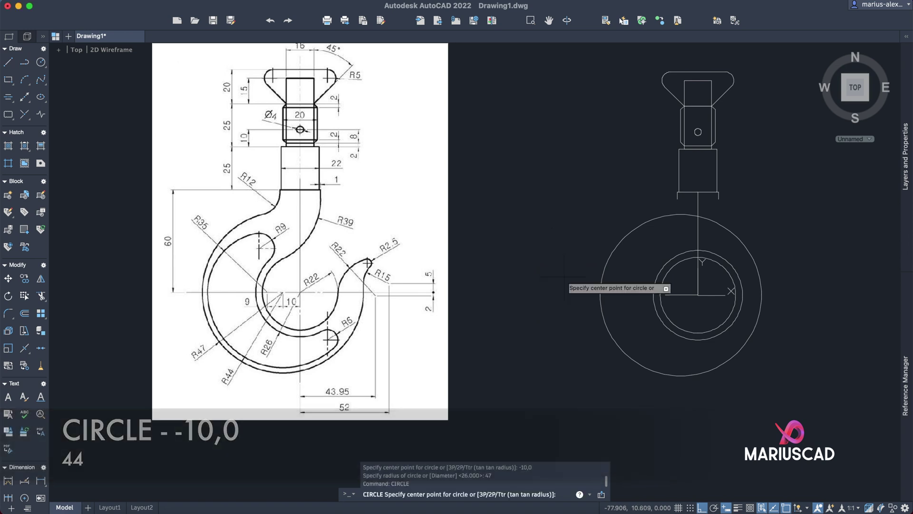
{"action": "type", "text": "-10,0"}
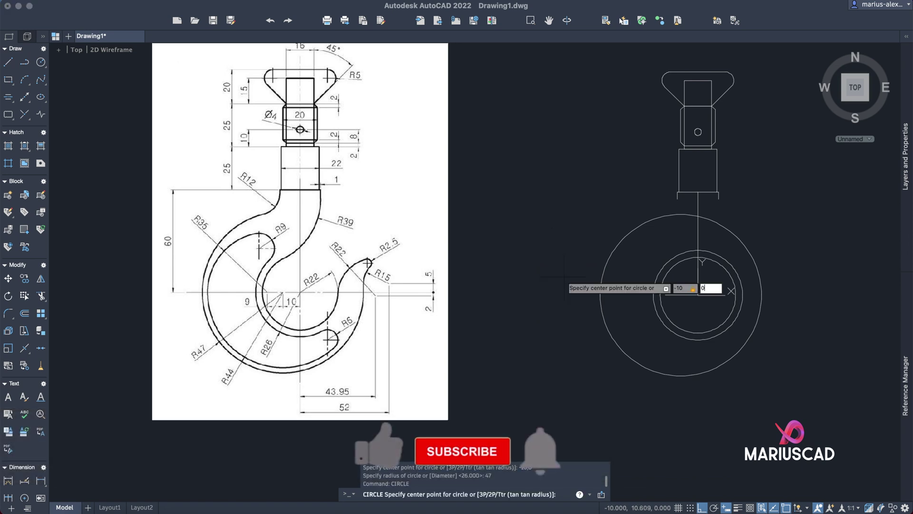
{"action": "key", "text": "Return"}
{"action": "type", "text": "44"}
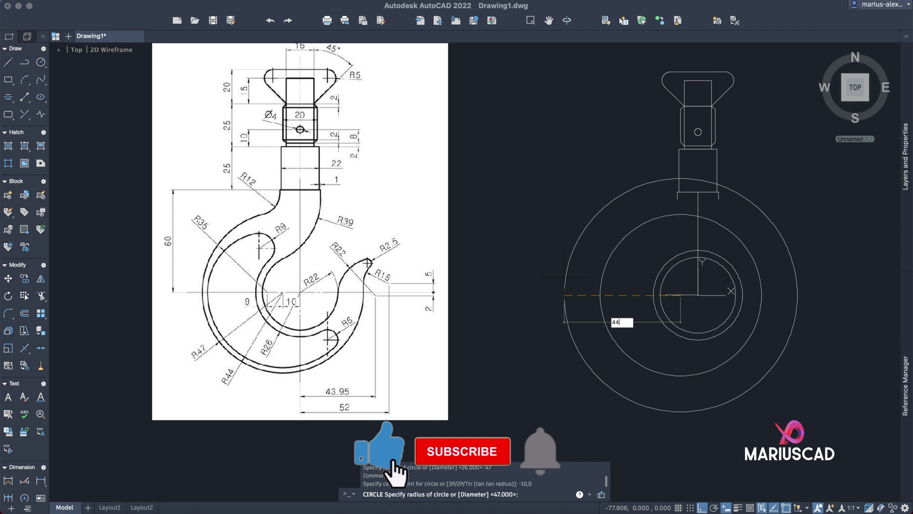
{"action": "key", "text": "Return"}
{"action": "scroll", "coordinate": [564, 276], "scroll_direction": "up", "scroll_amount": 4}
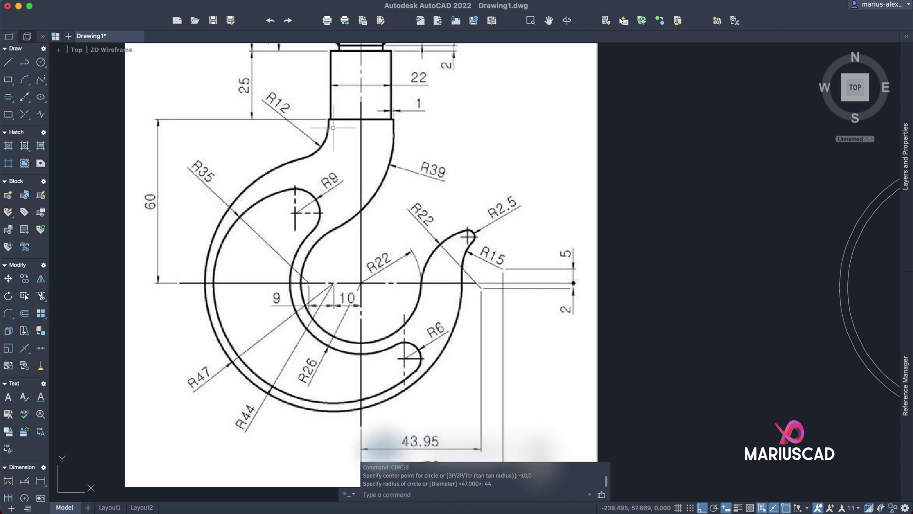
- Fillet the shank's left edge into the outer circle with radius 12
{"action": "middle_click_drag", "start_coordinate": [709, 187], "coordinate": [414, 205]}
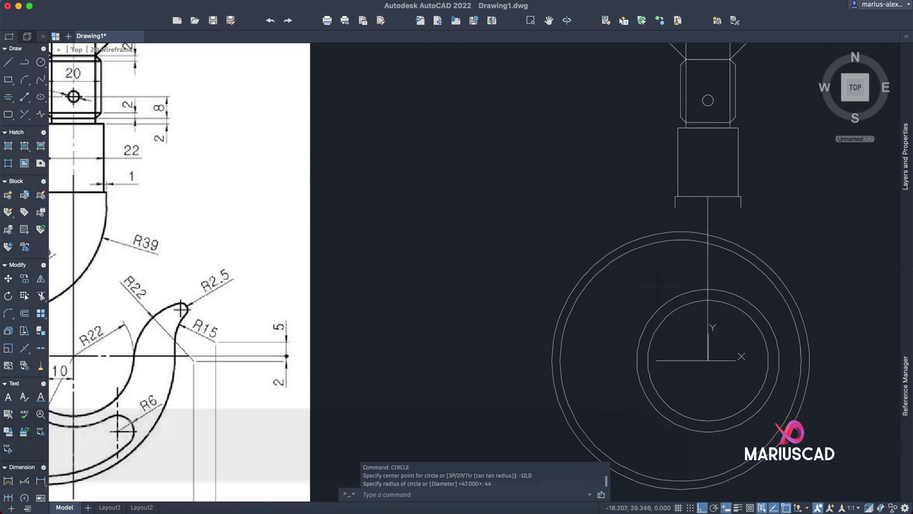
{"action": "type", "text": "fillet"}
{"action": "key", "text": "Return"}
{"action": "type", "text": "r"}
{"action": "key", "text": "Return"}
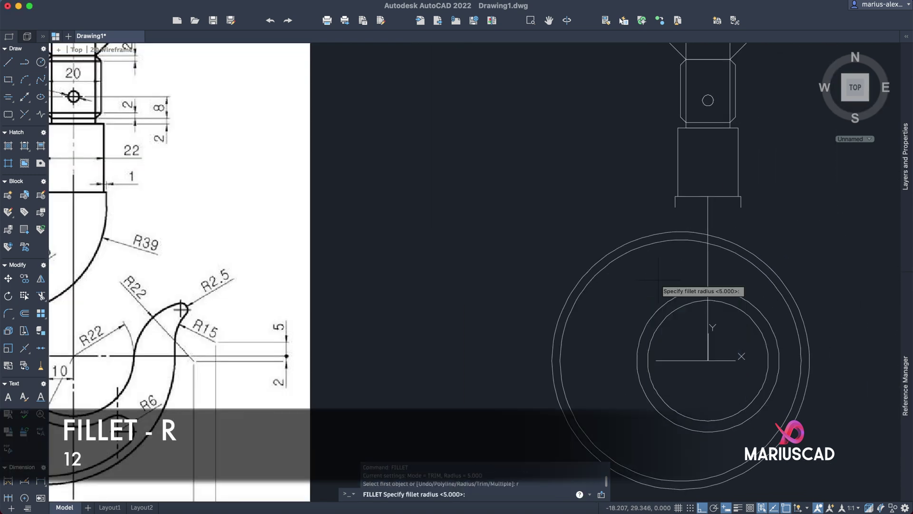
{"action": "type", "text": "12"}
{"action": "key", "text": "Return"}
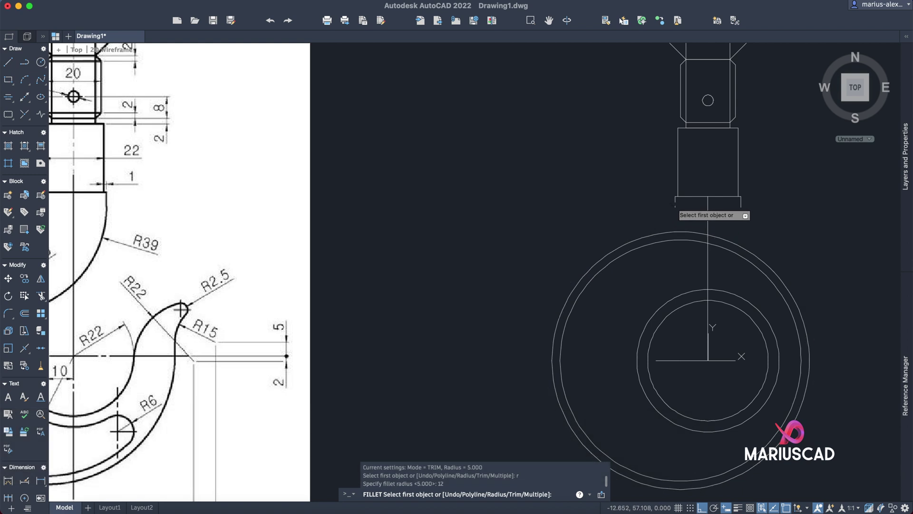
{"action": "left_click", "coordinate": [675, 202]}
{"action": "left_click", "coordinate": [613, 253]}
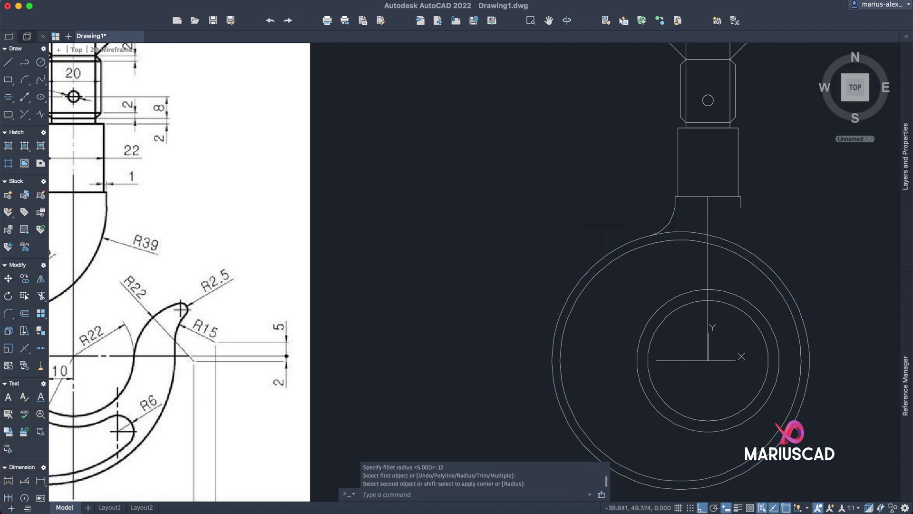
- Fillet the inner circle into the shank's right edge with radius 39
{"action": "type", "text": "fillet"}
{"action": "key", "text": "Return"}
{"action": "type", "text": "r"}
{"action": "key", "text": "Return"}
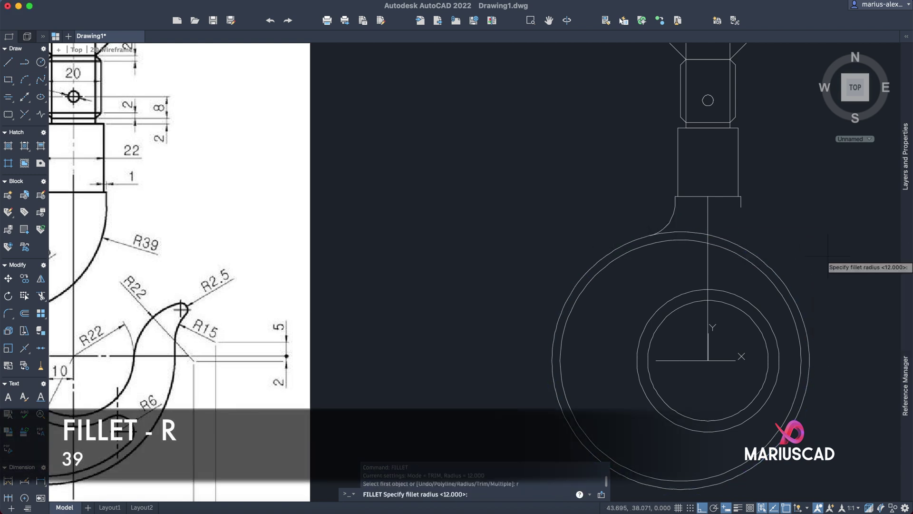
{"action": "type", "text": "39"}
{"action": "key", "text": "Return"}
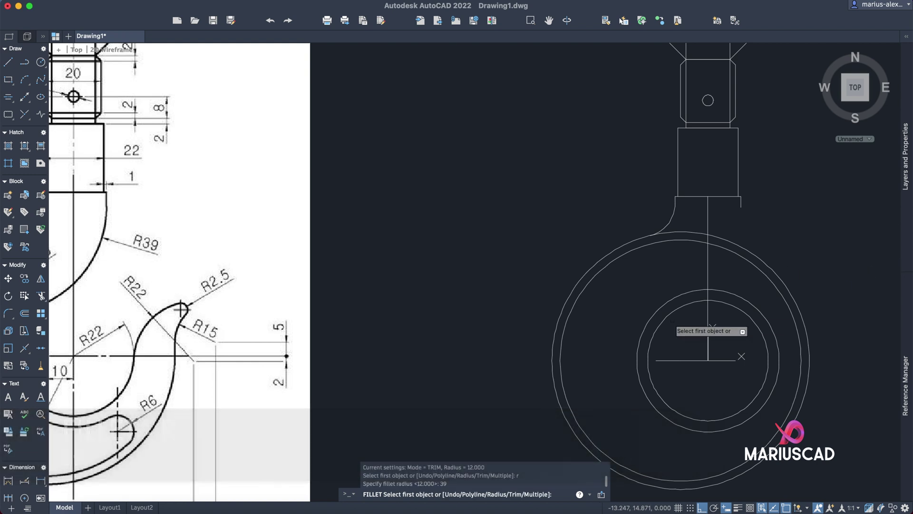
{"action": "left_click", "coordinate": [639, 335]}
{"action": "left_click", "coordinate": [740, 205]}
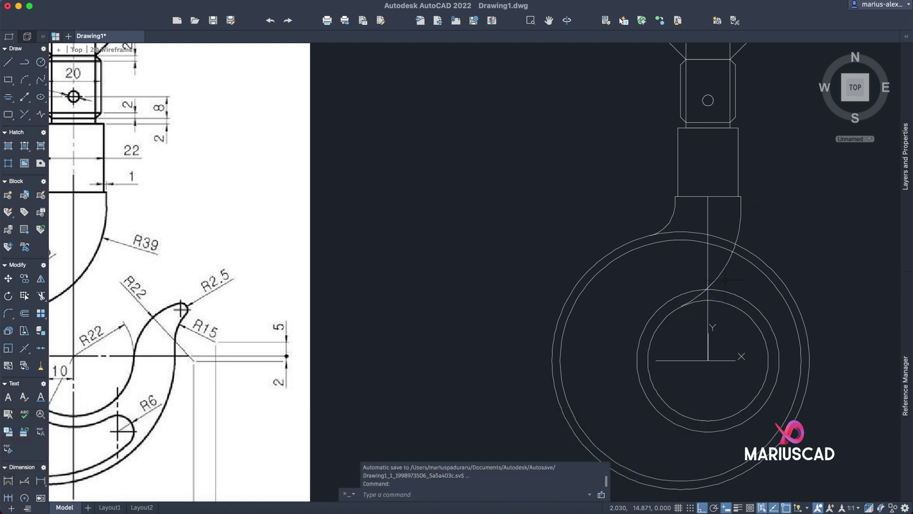
{"action": "key", "text": "super+z"}
{"action": "scroll", "coordinate": [290, 258], "scroll_direction": "down", "scroll_amount": 3}
{"action": "scroll", "coordinate": [290, 258], "scroll_direction": "up", "scroll_amount": 4}
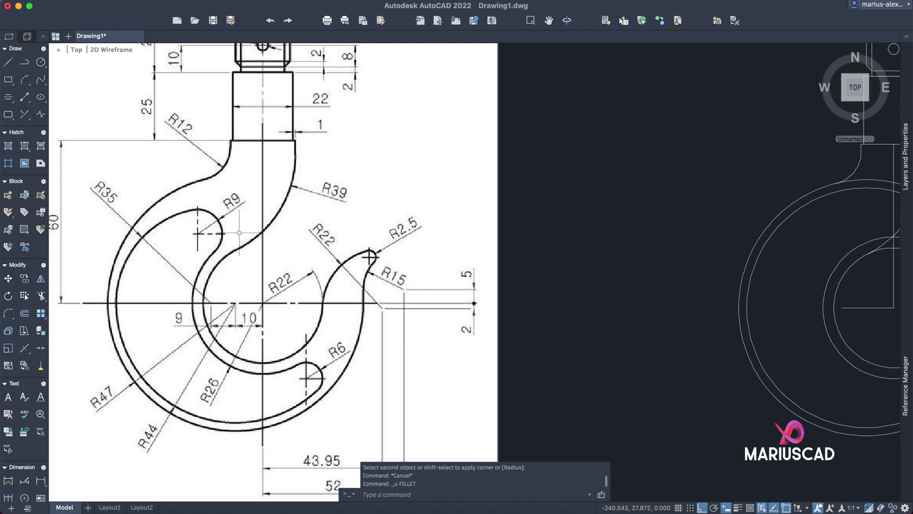
{"action": "middle_click_drag", "start_coordinate": [226, 250], "coordinate": [288, 243]}
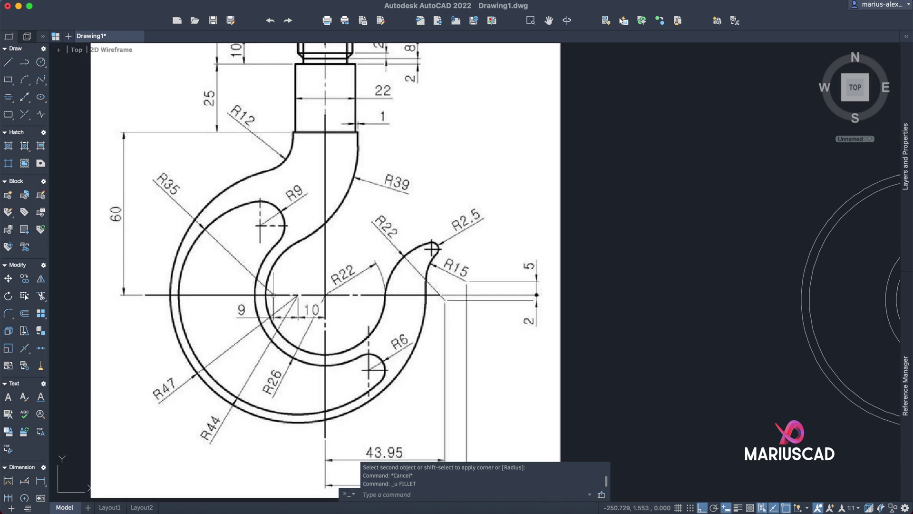
{"action": "scroll", "coordinate": [179, 195], "scroll_direction": "down", "scroll_amount": 2}
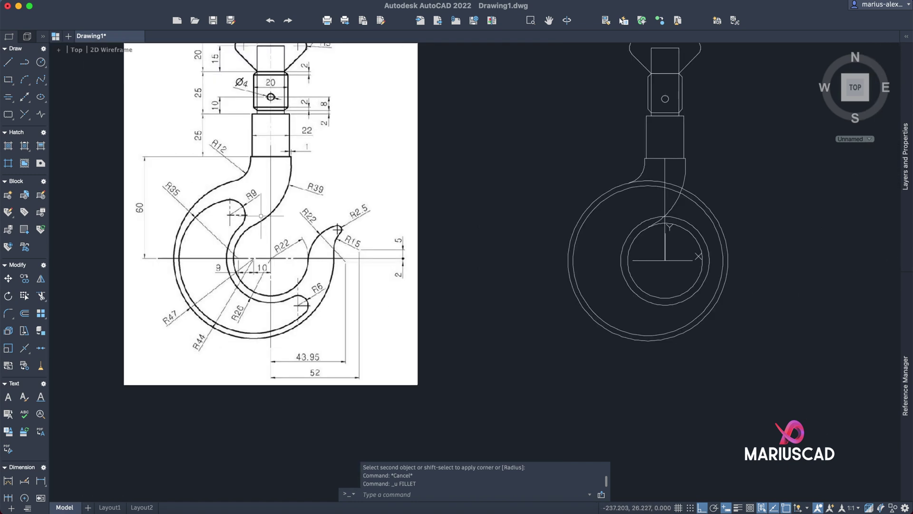
- Draw a radius-35 circle centred on the corner point of the hook's body
{"action": "middle_click_drag", "start_coordinate": [492, 248], "coordinate": [516, 252]}
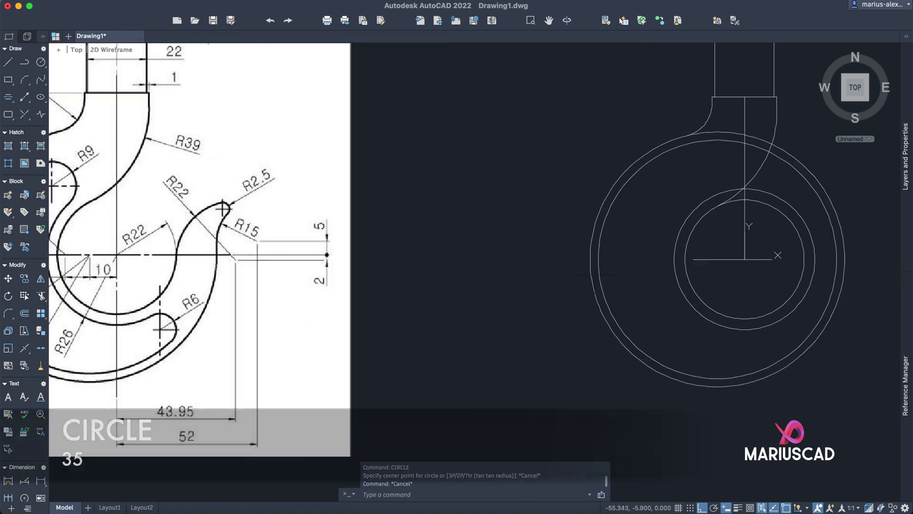
{"action": "type", "text": "circ"}
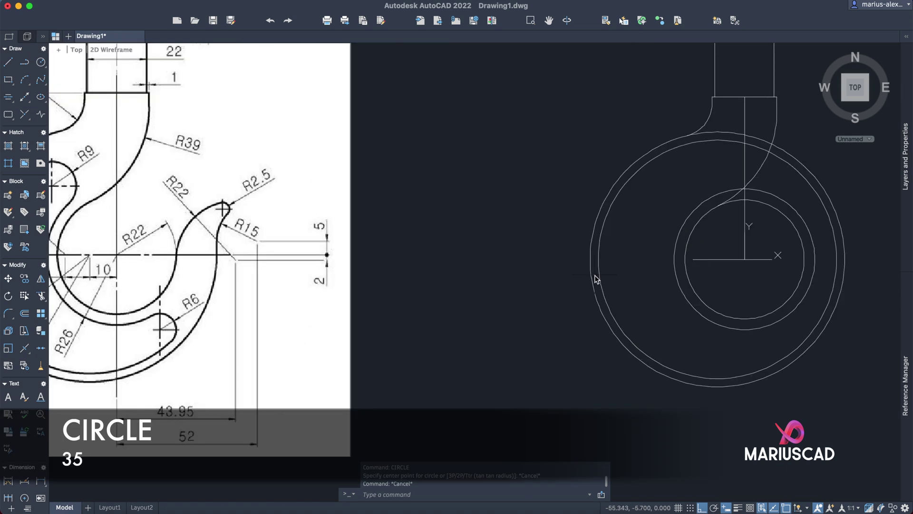
{"action": "key", "text": "Return"}
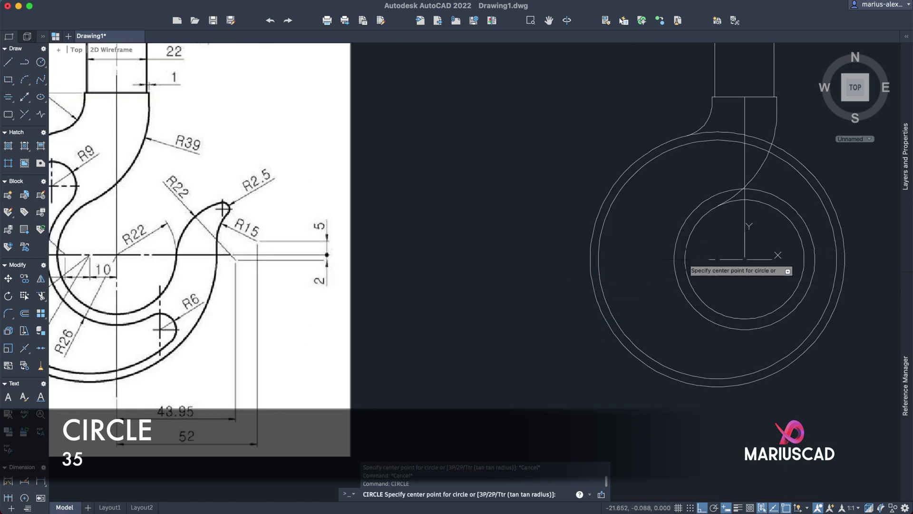
{"action": "scroll", "coordinate": [683, 257], "scroll_direction": "up", "scroll_amount": 7}
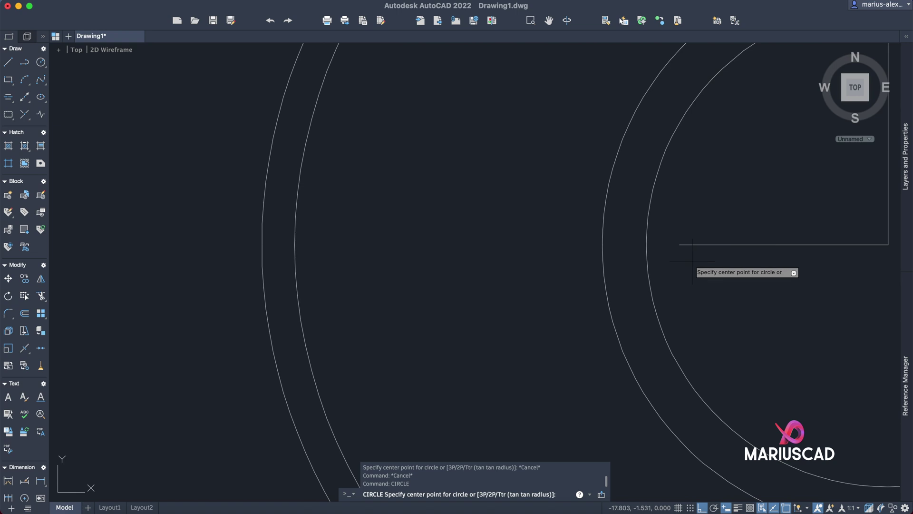
{"action": "left_click", "coordinate": [679, 244]}
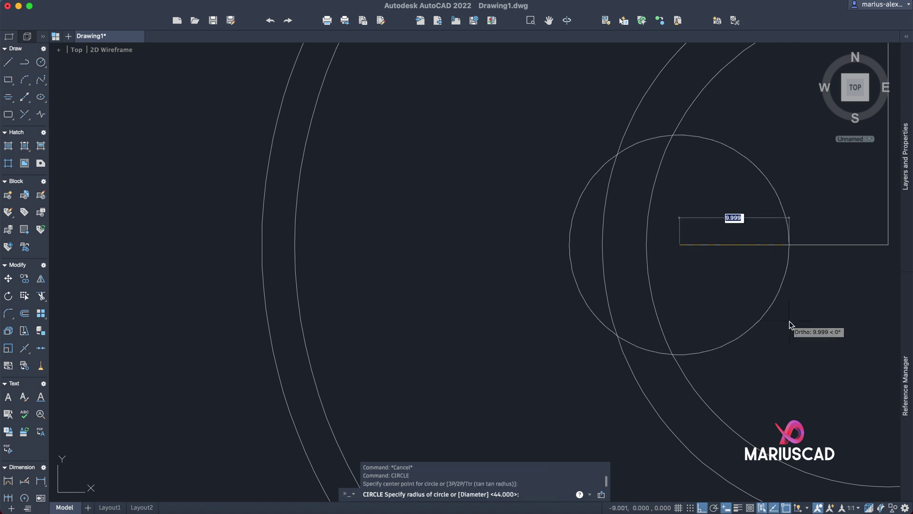
{"action": "type", "text": "35"}
{"action": "key", "text": "Return"}
{"action": "scroll", "coordinate": [685, 271], "scroll_direction": "down", "scroll_amount": 5}
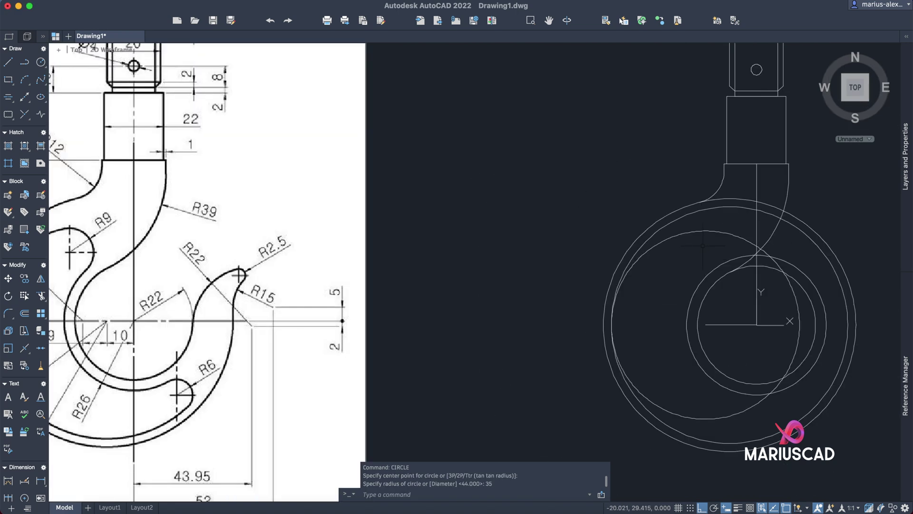
- Trim an overlapping arc segment from the hook's circles and recentre the view
{"action": "type", "text": "tr"}
{"action": "key", "text": "Return"}
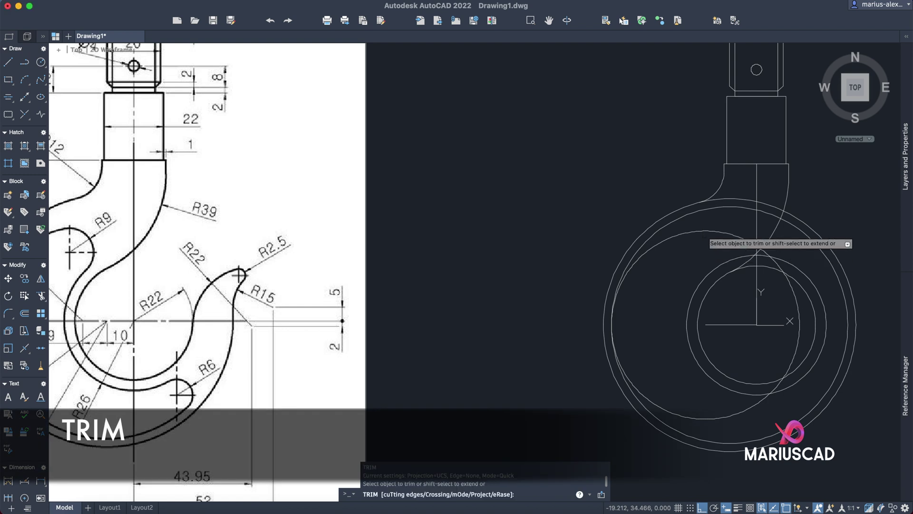
{"action": "left_click", "coordinate": [698, 216]}
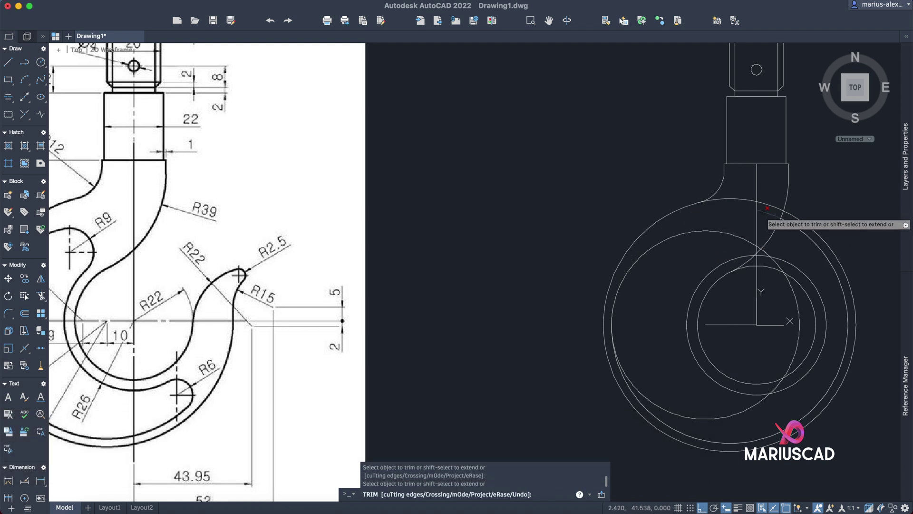
{"action": "key", "text": "Escape"}
{"action": "middle_click_drag", "start_coordinate": [767, 227], "coordinate": [692, 241]}
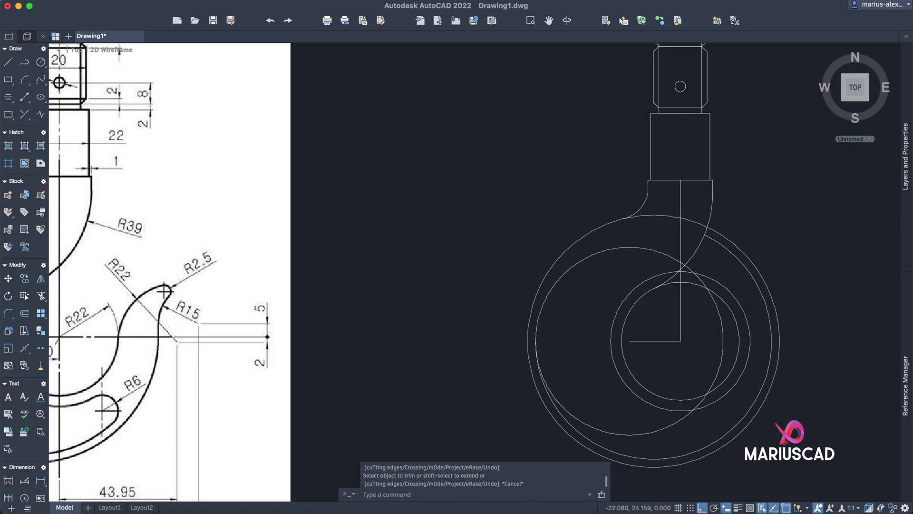
{"action": "scroll", "coordinate": [582, 223], "scroll_direction": "up", "scroll_amount": 3}
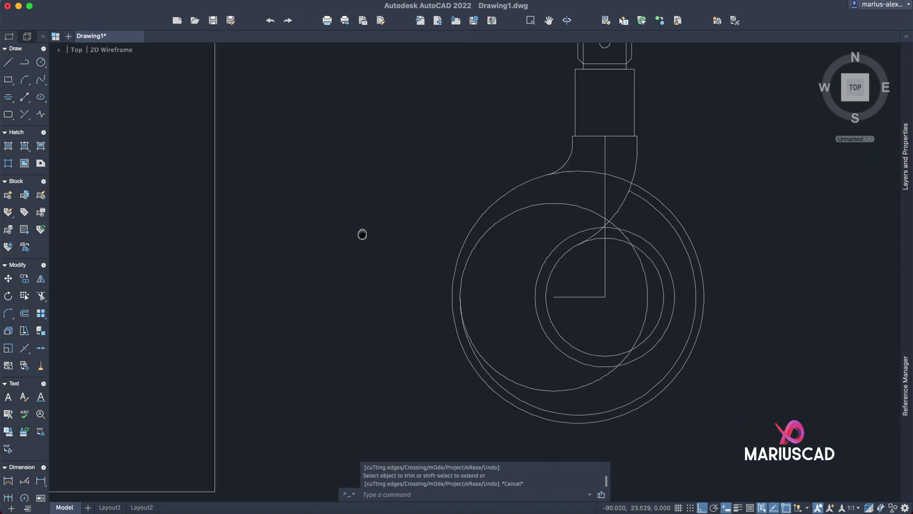
{"action": "left_click", "coordinate": [599, 240]}
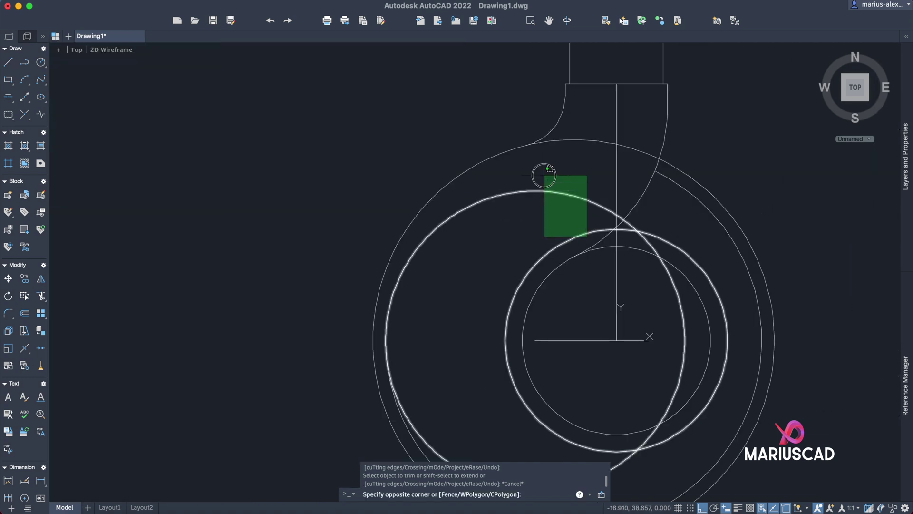
- Join the large inner circle and the radius-35 circle with an R9 fillet
{"action": "key", "text": "Escape"}
{"action": "type", "text": "fillet"}
{"action": "key", "text": "Return"}
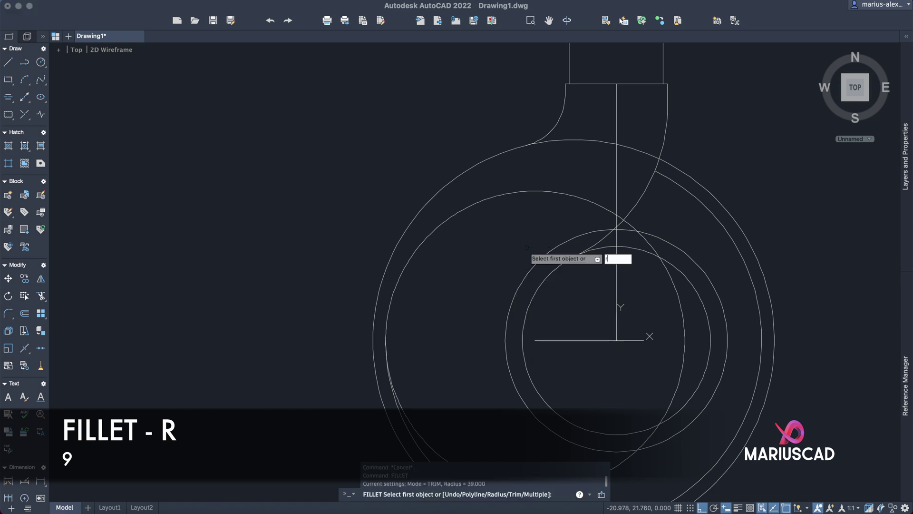
{"action": "type", "text": "r"}
{"action": "key", "text": "Return"}
{"action": "type", "text": "9"}
{"action": "key", "text": "Return"}
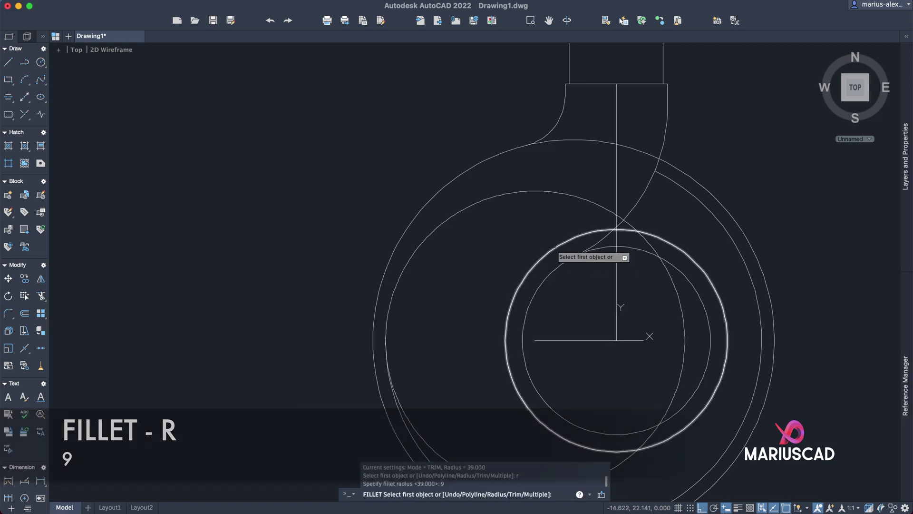
{"action": "left_click", "coordinate": [536, 192]}
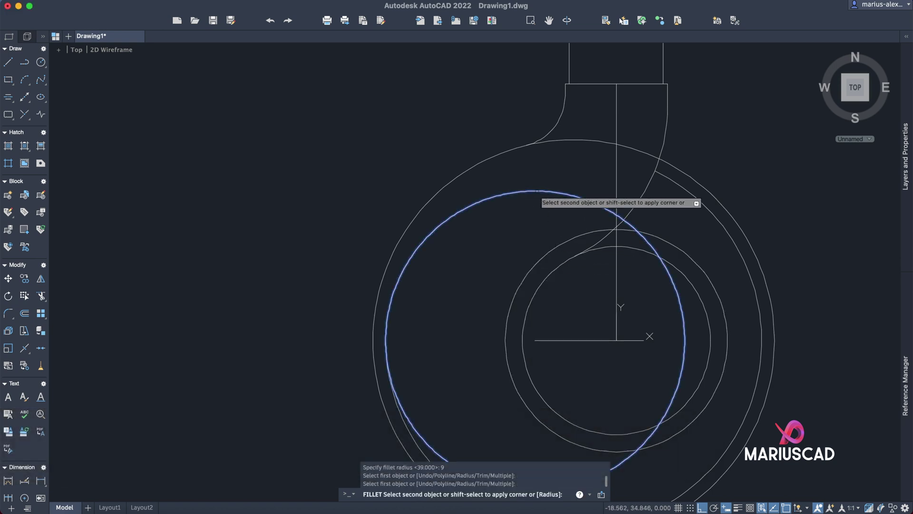
{"action": "left_click", "coordinate": [554, 246]}
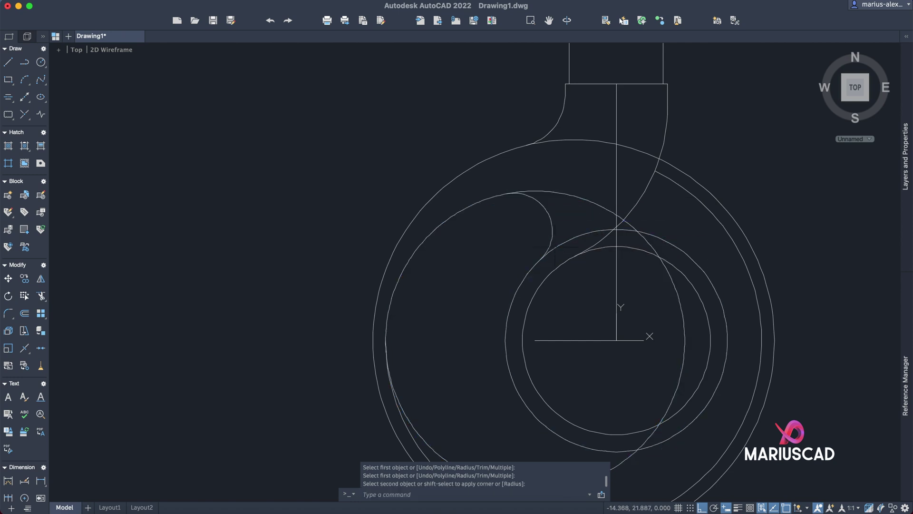
- Trim the arc pieces left beyond the R9 fillet
{"action": "type", "text": "tr"}
{"action": "key", "text": "Return"}
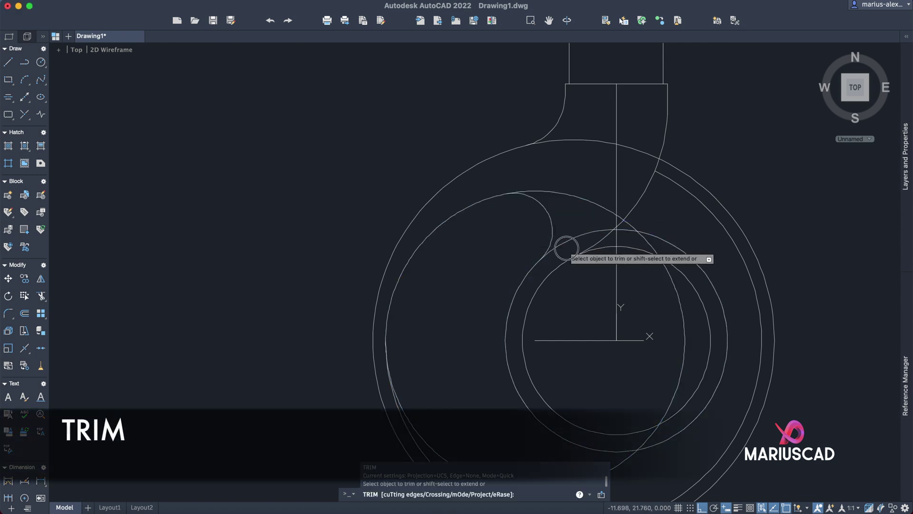
{"action": "left_click_drag", "start_coordinate": [566, 248], "coordinate": [582, 165]}
{"action": "key", "text": "Escape"}
{"action": "key", "text": "Escape"}
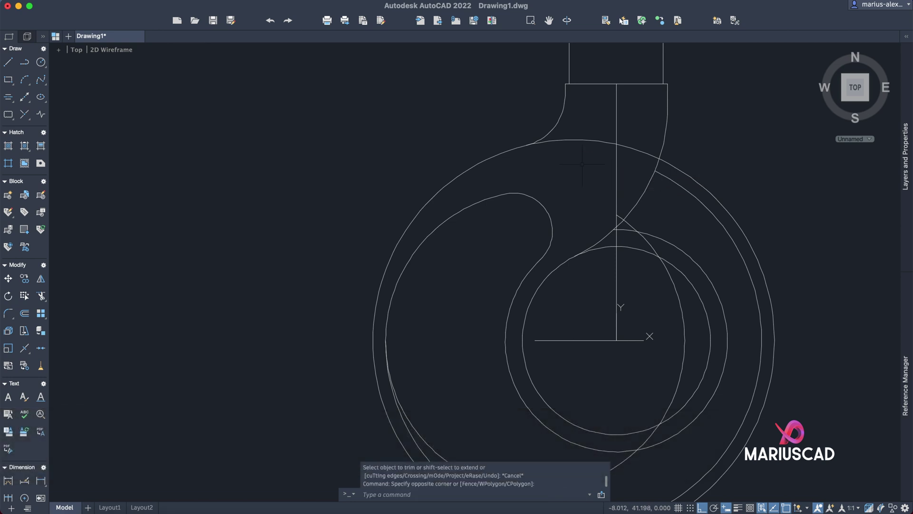
- Delete the vertical centre line
{"action": "left_click", "coordinate": [617, 174]}
{"action": "key", "text": "Delete"}
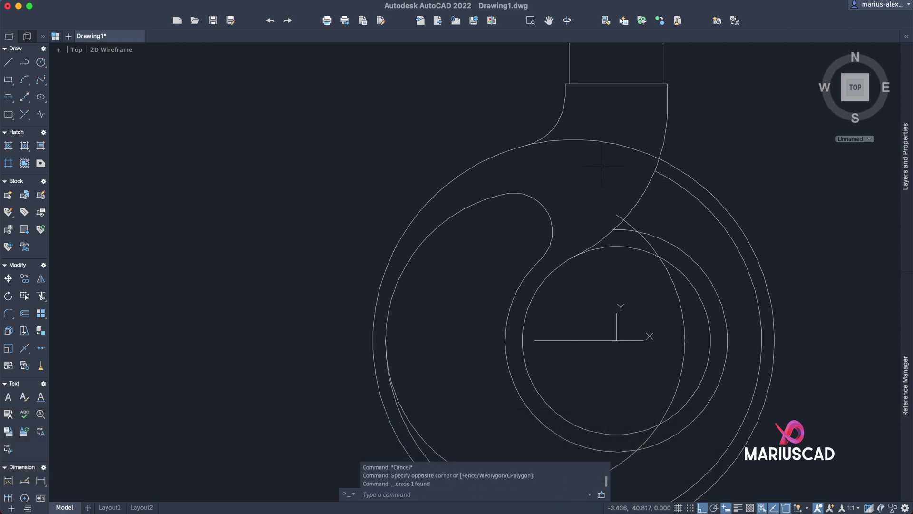
{"action": "scroll", "coordinate": [602, 167], "scroll_direction": "down", "scroll_amount": 5}
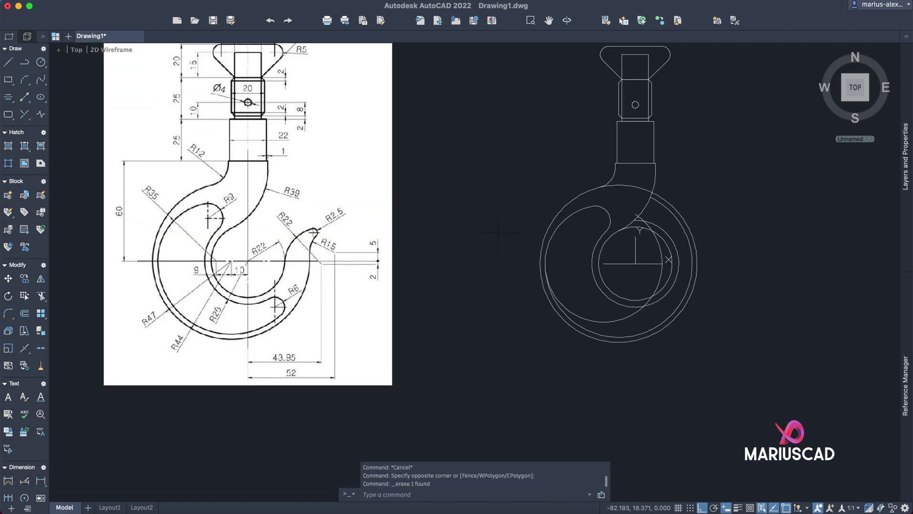
{"action": "scroll", "coordinate": [591, 377], "scroll_direction": "up", "scroll_amount": 2}
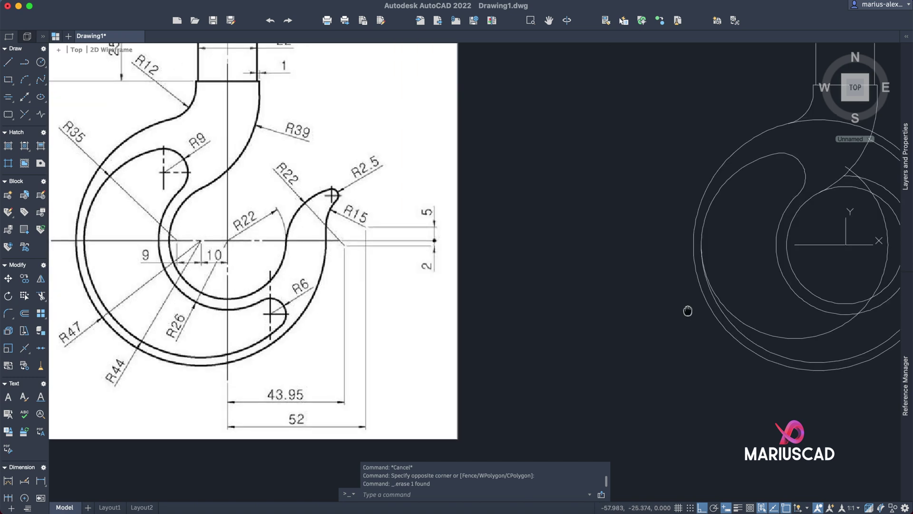
{"action": "scroll", "coordinate": [592, 377], "scroll_direction": "up", "scroll_amount": 2}
- Apply an R6 fillet at the bottom of the hook's inner slot
{"action": "type", "text": "fillet"}
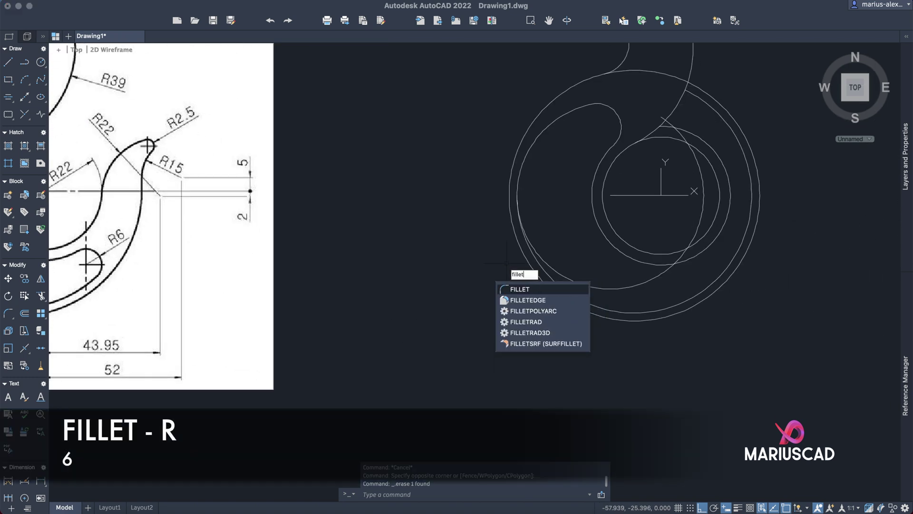
{"action": "key", "text": "Return"}
{"action": "type", "text": "r"}
{"action": "key", "text": "Return"}
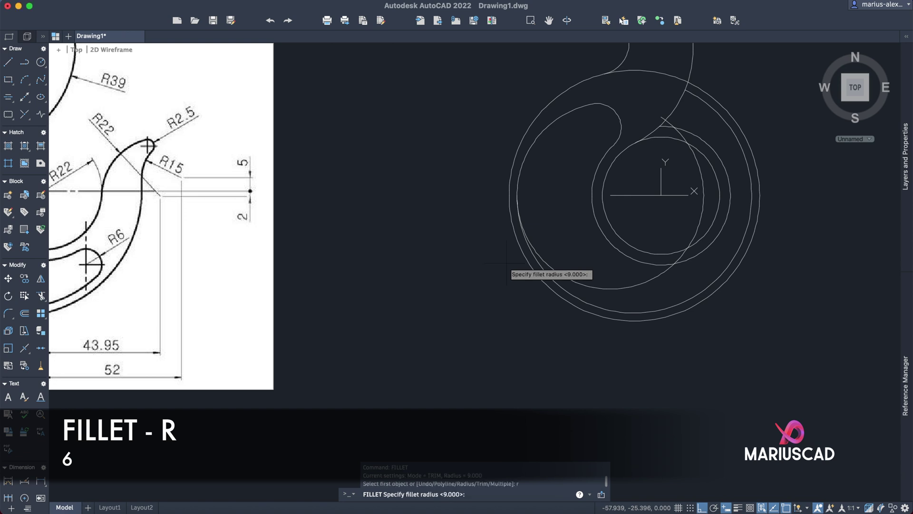
{"action": "type", "text": "6"}
{"action": "key", "text": "Return"}
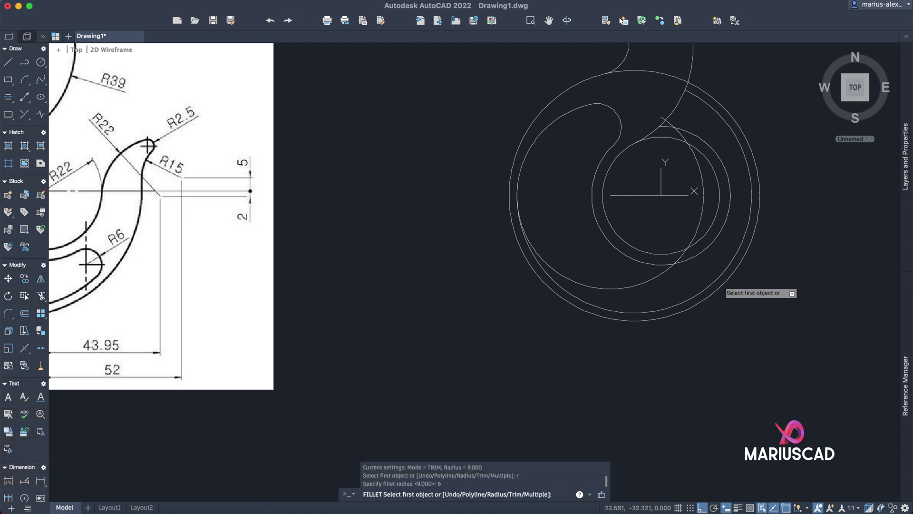
{"action": "left_click", "coordinate": [712, 282]}
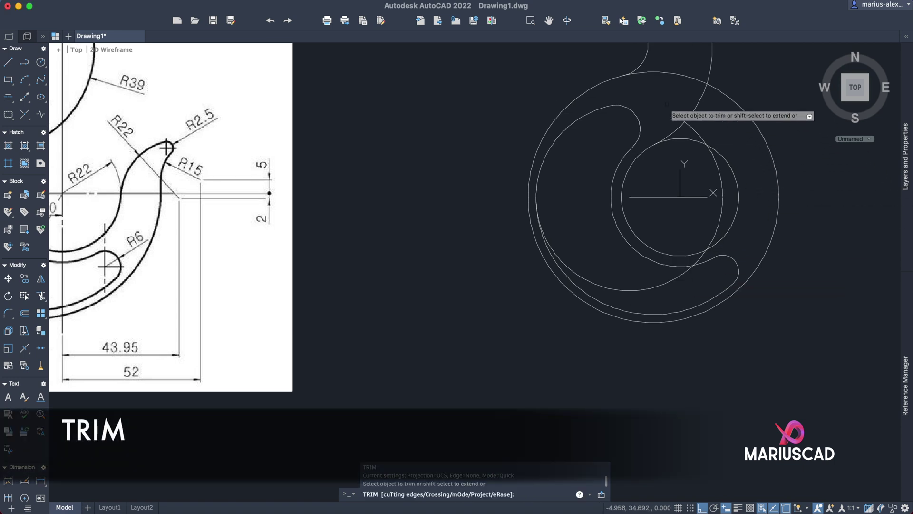
- Trim the leftover arcs near the inner loop and right of the inner circle
{"action": "left_click", "coordinate": [685, 118]}
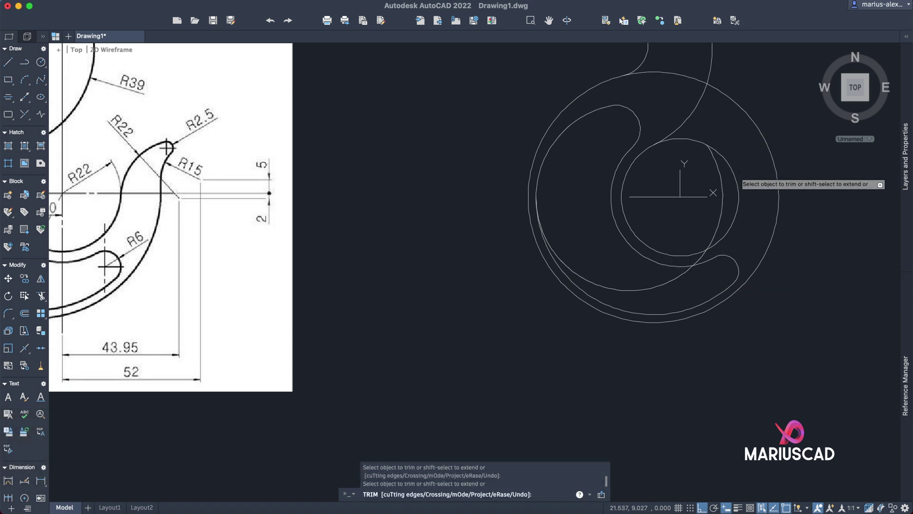
{"action": "left_click", "coordinate": [719, 166]}
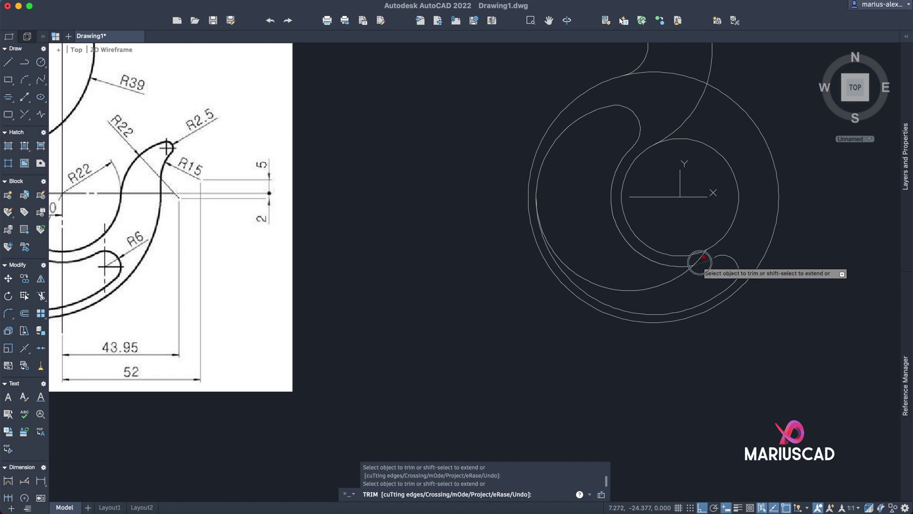
{"action": "scroll", "coordinate": [685, 271], "scroll_direction": "down", "scroll_amount": 3}
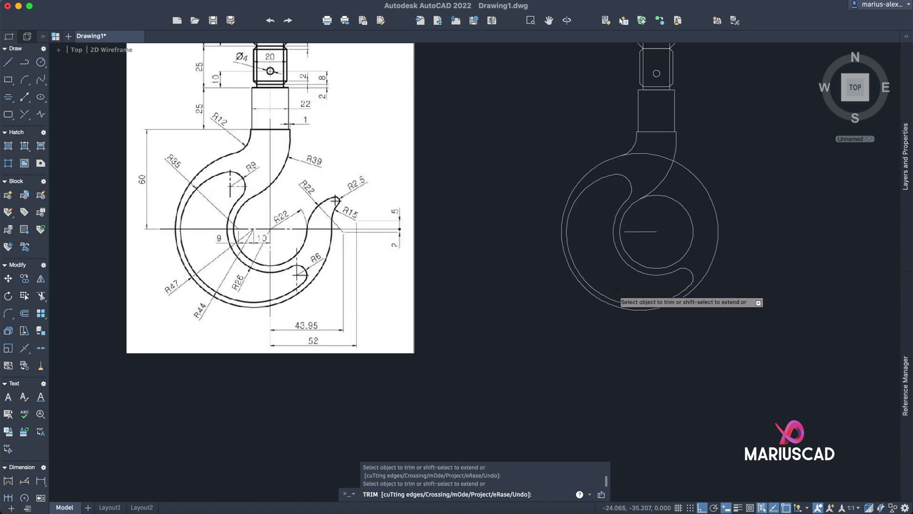
{"action": "key", "text": "Escape"}
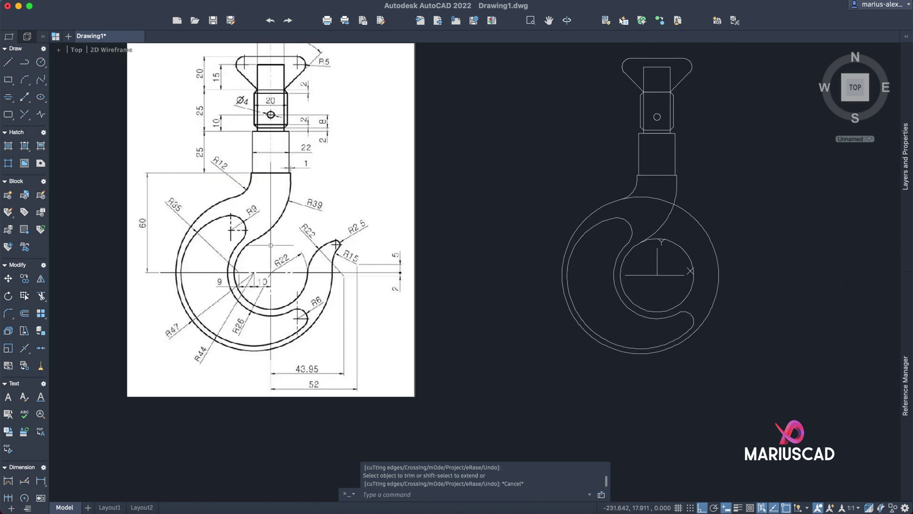
{"action": "scroll", "coordinate": [322, 262], "scroll_direction": "up", "scroll_amount": 3}
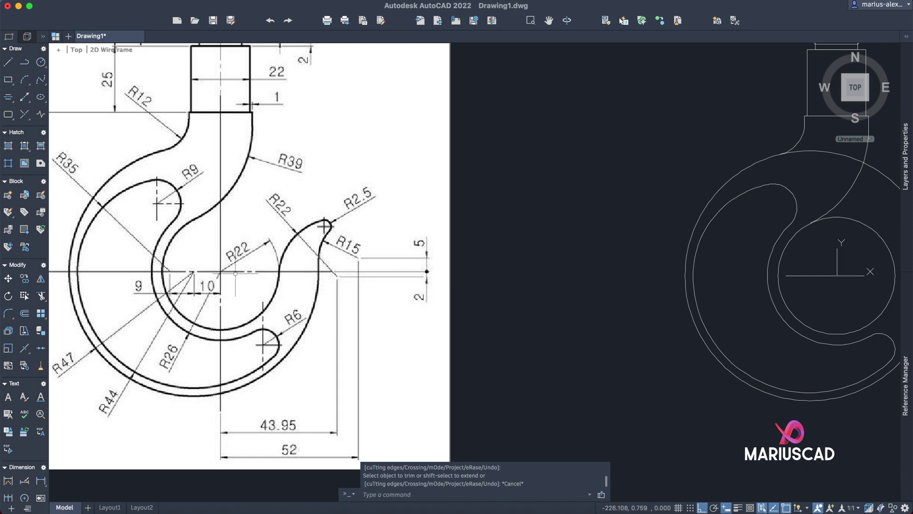
- Draw an R22 circle centred at 43.95,-2
{"action": "middle_click_drag", "start_coordinate": [882, 257], "coordinate": [760, 232]}
{"action": "key", "text": "Escape"}
{"action": "key", "text": "Escape"}
{"action": "type", "text": "circle"}
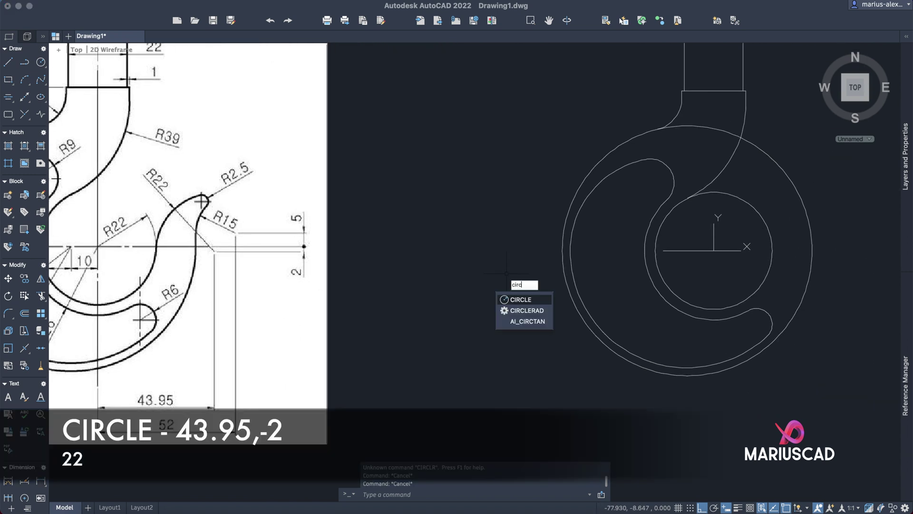
{"action": "key", "text": "Return"}
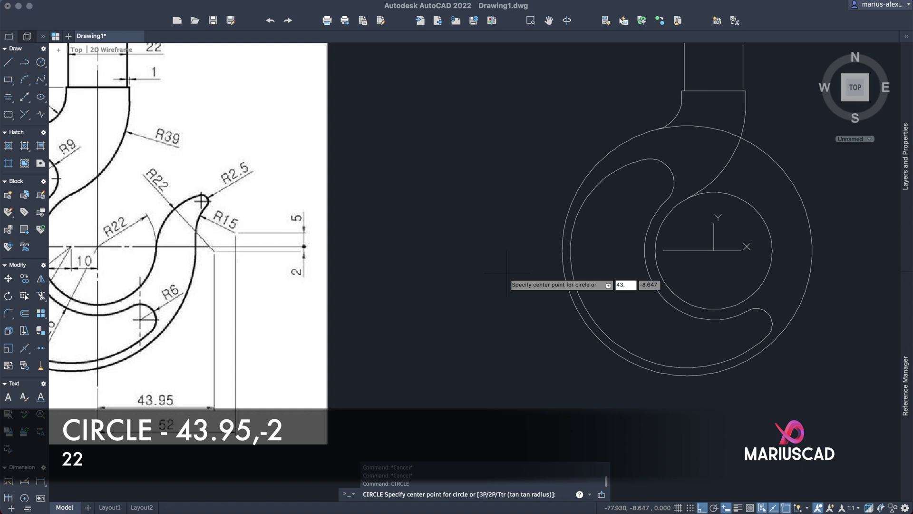
{"action": "type", "text": "43.95,"}
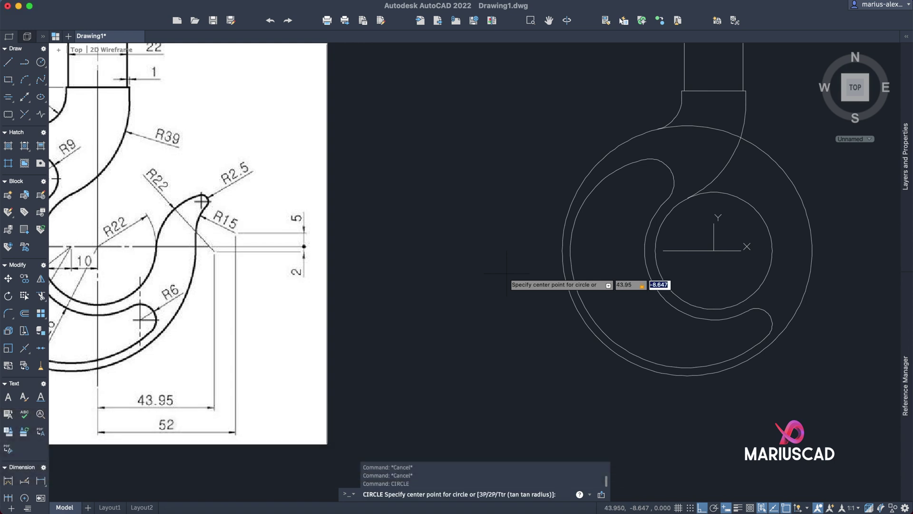
{"action": "type", "text": "-2"}
{"action": "key", "text": "Return"}
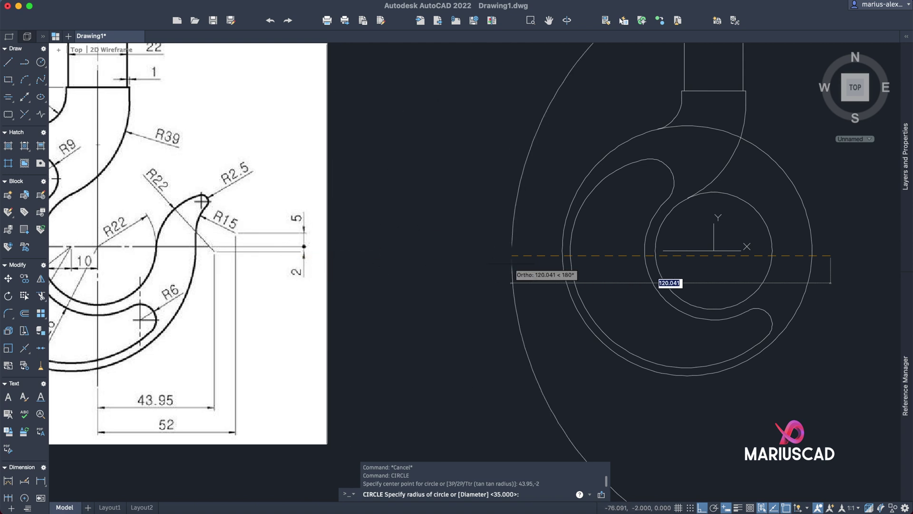
{"action": "key", "text": "Return"}
{"action": "middle_click_drag", "start_coordinate": [148, 160], "coordinate": [186, 151]}
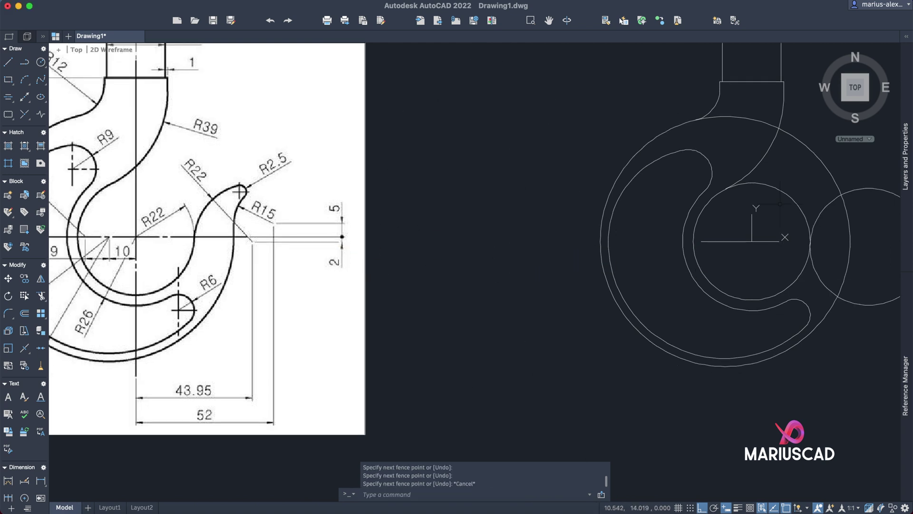
- Trim the new circle's upper-right arc and the part inside the hook
{"action": "type", "text": "tr"}
{"action": "key", "text": "Return"}
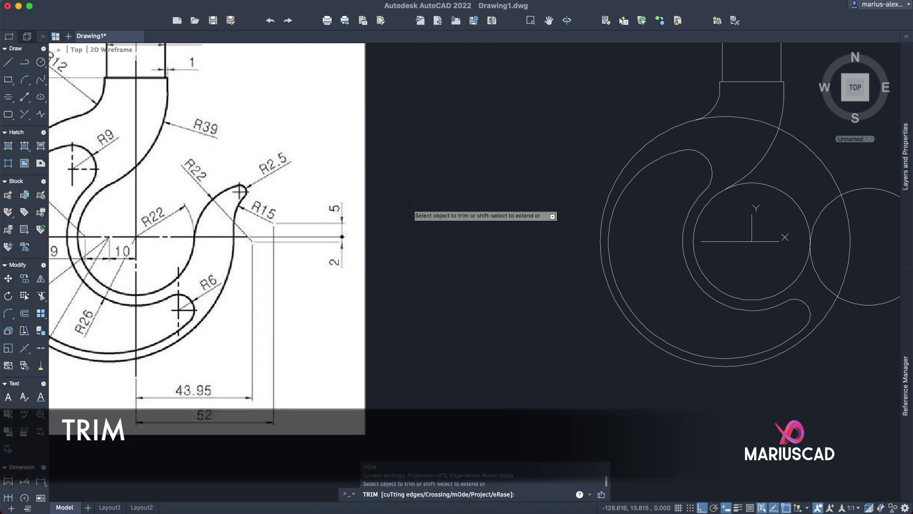
{"action": "left_click_drag", "start_coordinate": [788, 184], "coordinate": [786, 210]}
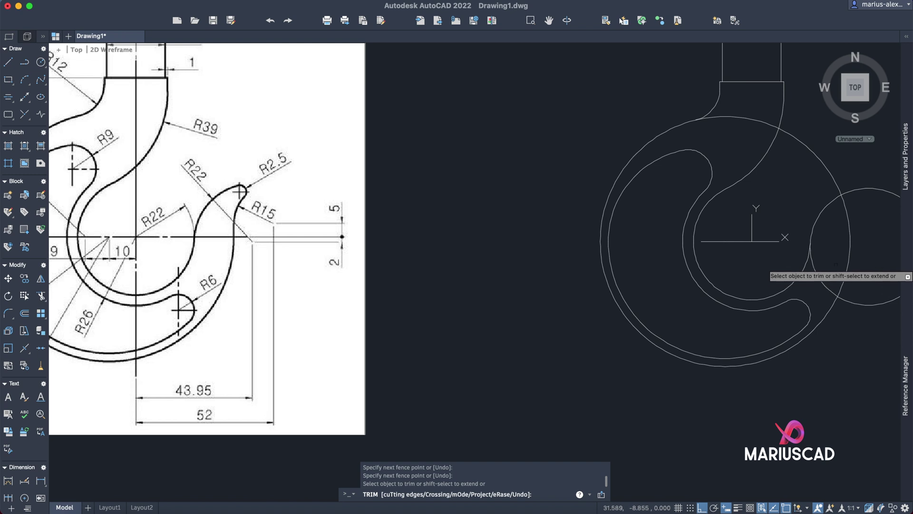
{"action": "left_click_drag", "start_coordinate": [804, 269], "coordinate": [815, 288]}
{"action": "key", "text": "Escape"}
- Draw a circle centred at 52,5 near the hook tip
{"action": "scroll", "coordinate": [337, 367], "scroll_direction": "down", "scroll_amount": 4}
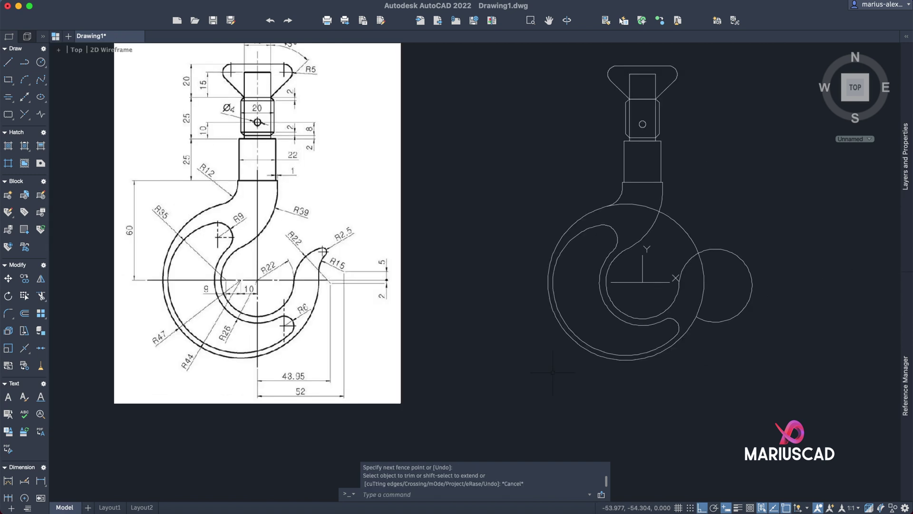
{"action": "scroll", "coordinate": [385, 307], "scroll_direction": "up", "scroll_amount": 4}
{"action": "mouse_move", "coordinate": [244, 345]}
{"action": "middle_mouse_down"}
{"action": "mouse_move", "coordinate": [271, 322]}
{"action": "mouse_move", "coordinate": [259, 314]}
{"action": "middle_mouse_up"}
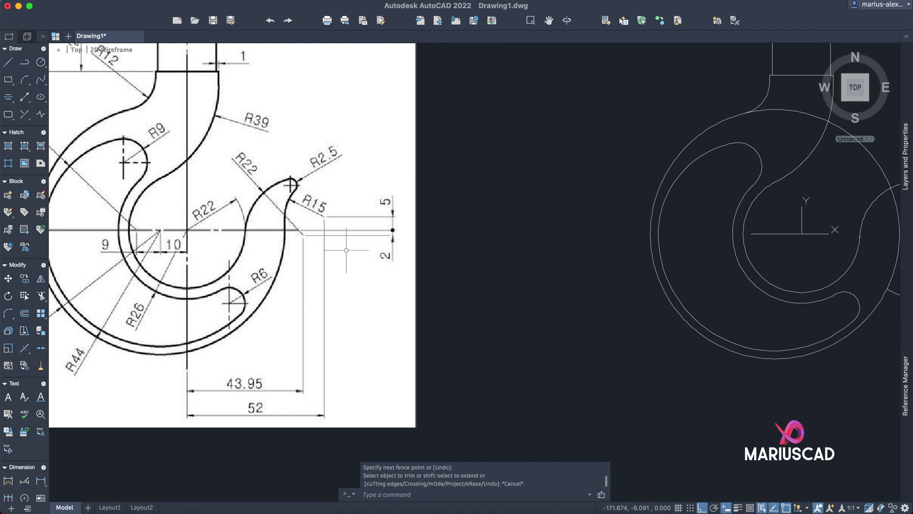
{"action": "middle_click_drag", "start_coordinate": [586, 232], "coordinate": [489, 257]}
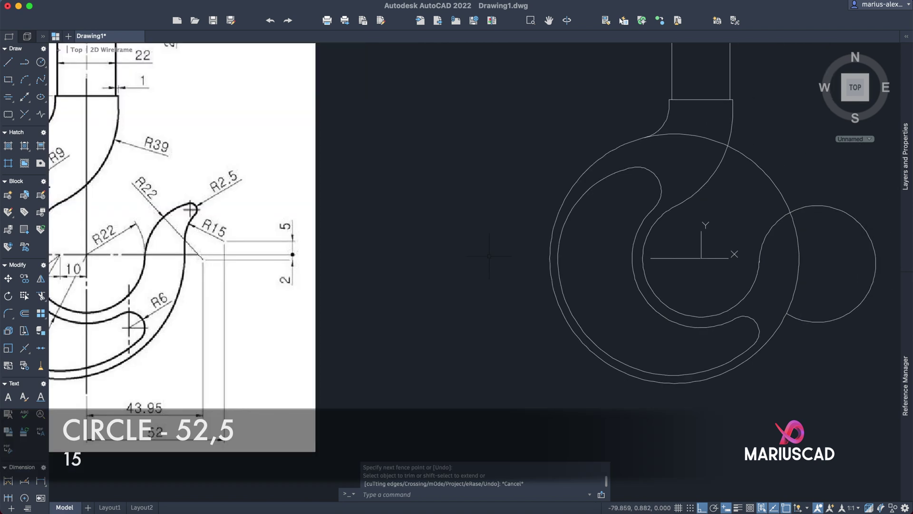
{"action": "type", "text": "circle"}
{"action": "key", "text": "Return"}
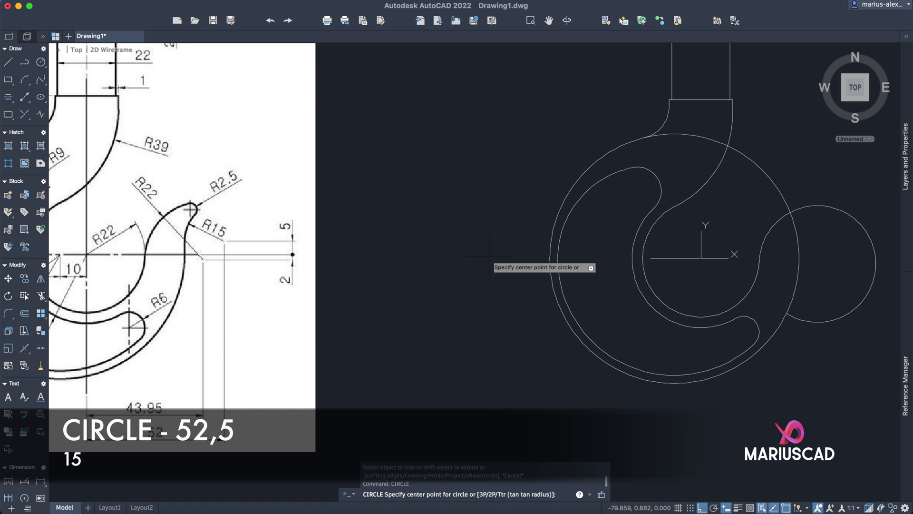
{"action": "type", "text": "52,5"}
{"action": "key", "text": "Return"}
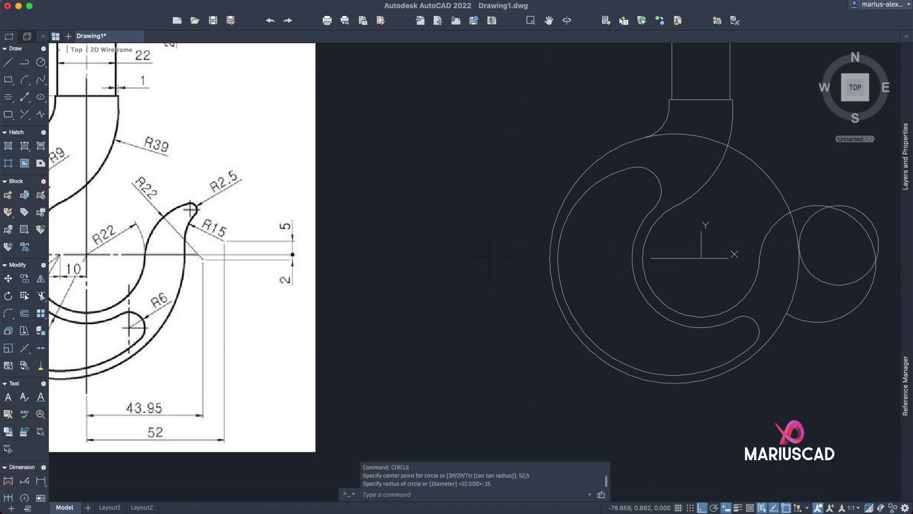
{"action": "scroll", "coordinate": [802, 263], "scroll_direction": "up", "scroll_amount": 5}
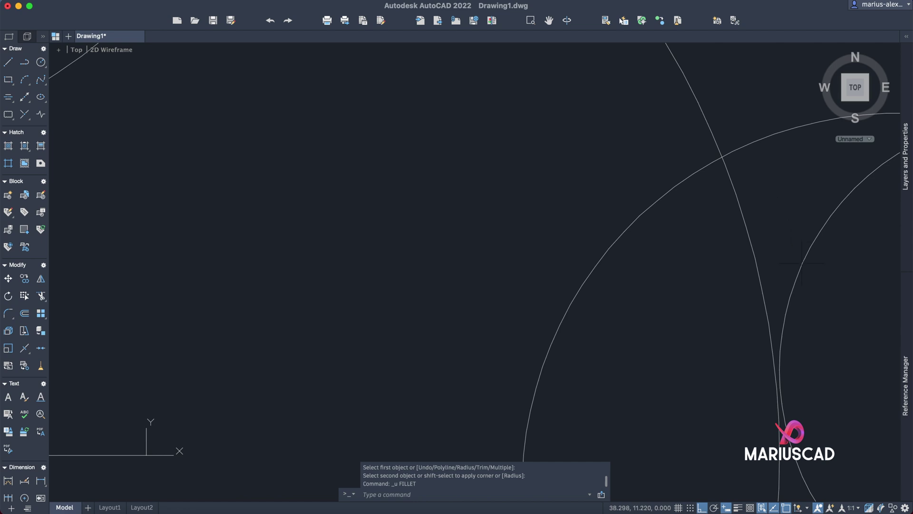
{"action": "scroll", "coordinate": [802, 262], "scroll_direction": "up", "scroll_amount": 4}
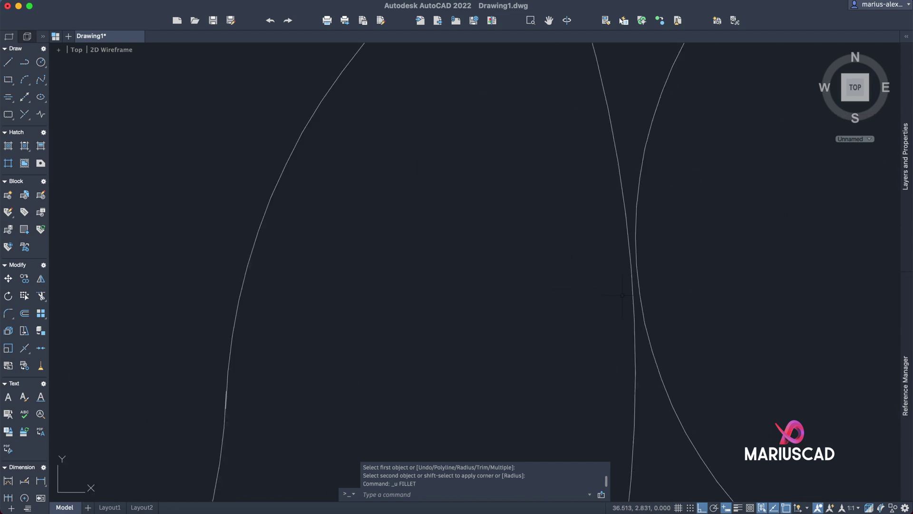
{"action": "scroll", "coordinate": [621, 255], "scroll_direction": "down", "scroll_amount": 5}
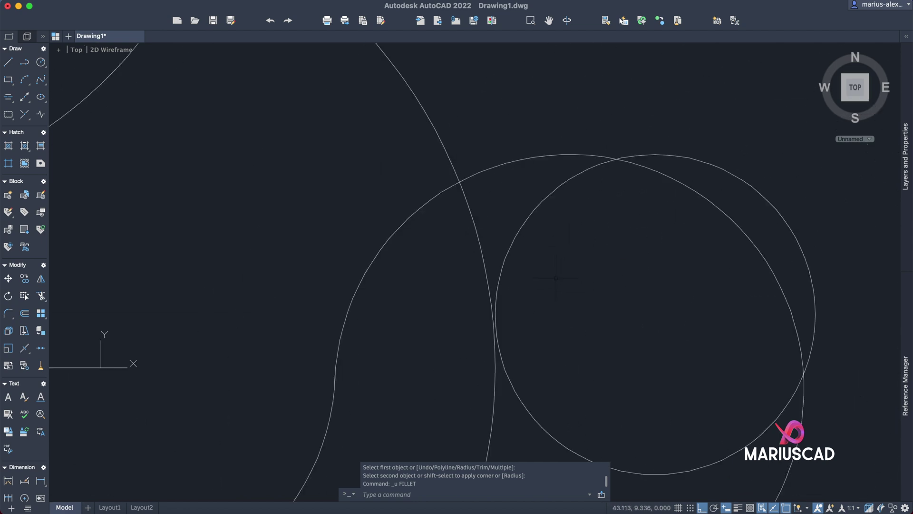
- Move the right circle from a point on its edge onto the neighbouring curve
{"action": "left_click", "coordinate": [570, 244]}
{"action": "left_click", "coordinate": [535, 196]}
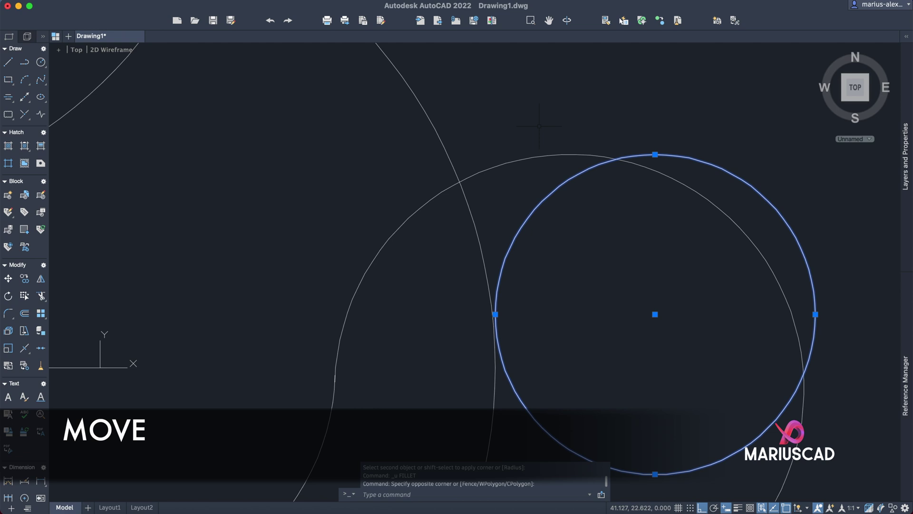
{"action": "type", "text": "m"}
{"action": "key", "text": "Return"}
{"action": "scroll", "coordinate": [468, 266], "scroll_direction": "up", "scroll_amount": 8}
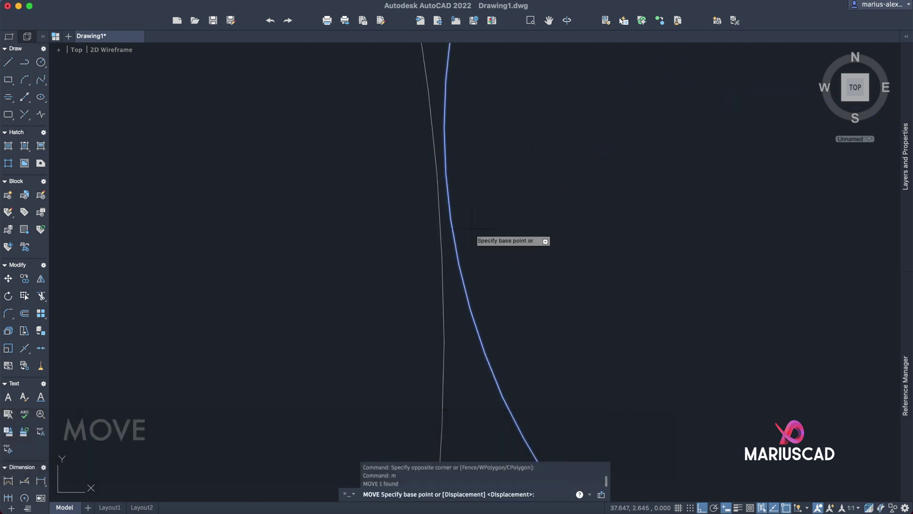
{"action": "left_click", "coordinate": [445, 184]}
{"action": "left_click", "coordinate": [438, 179]}
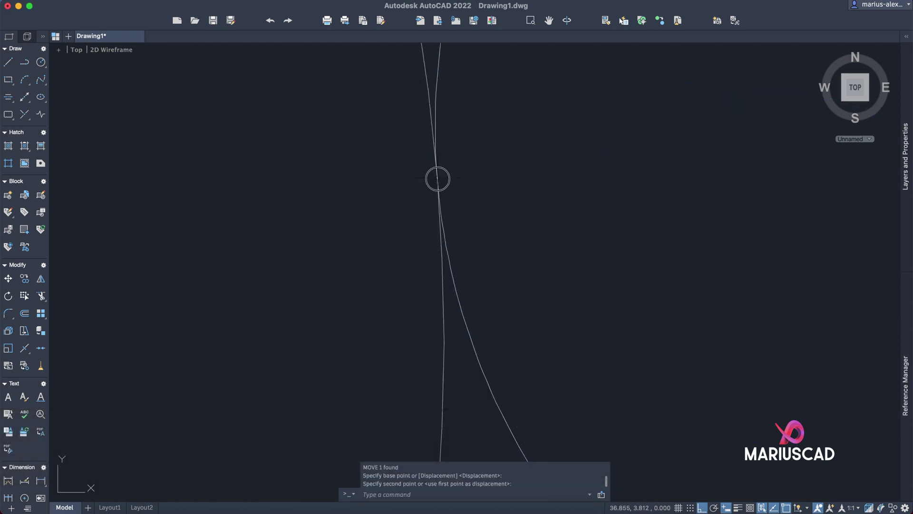
{"action": "key", "text": "Escape"}
{"action": "scroll", "coordinate": [438, 179], "scroll_direction": "down", "scroll_amount": 10}
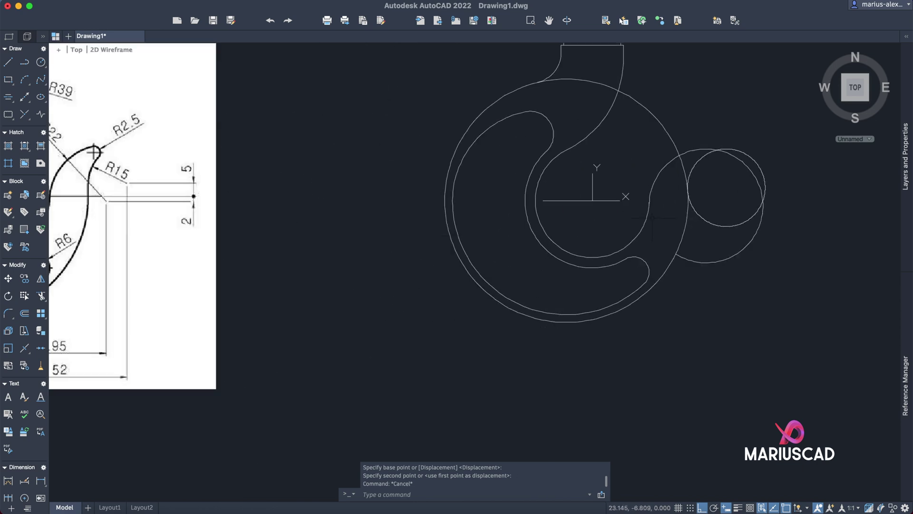
{"action": "scroll", "coordinate": [653, 218], "scroll_direction": "down", "scroll_amount": 3}
{"action": "scroll", "coordinate": [246, 194], "scroll_direction": "up", "scroll_amount": 3}
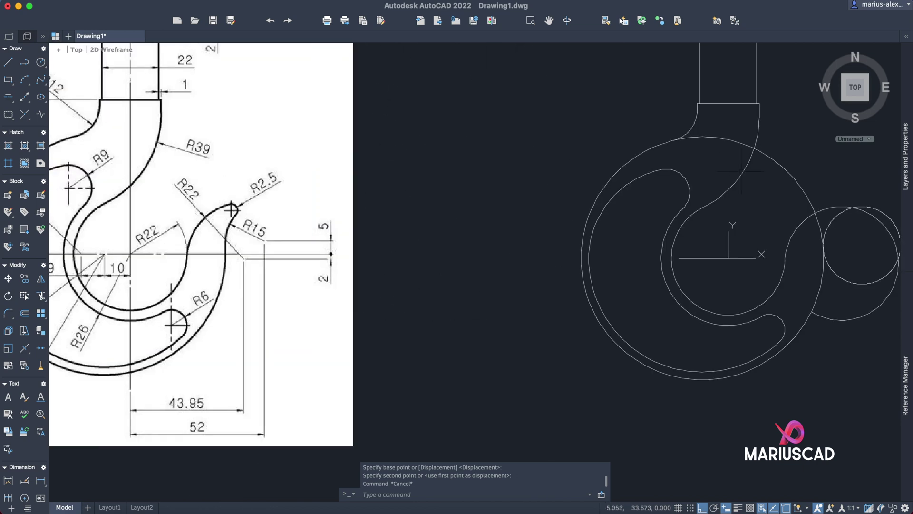
- Round the join between the two tip circles with an R2.5 fillet
{"action": "middle_click_drag", "start_coordinate": [740, 170], "coordinate": [653, 178]}
{"action": "type", "text": "filletr"}
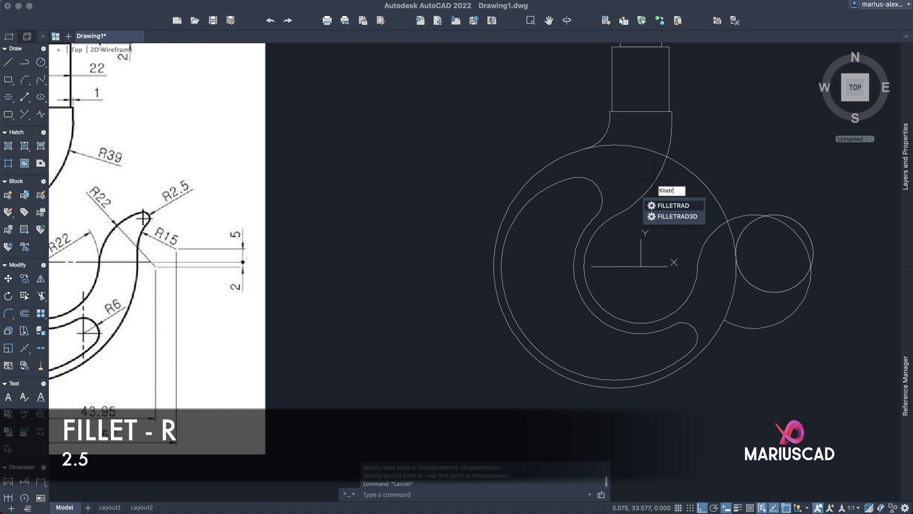
{"action": "key", "text": "BackSpace"}
{"action": "key", "text": "Return"}
{"action": "type", "text": "r"}
{"action": "key", "text": "Return"}
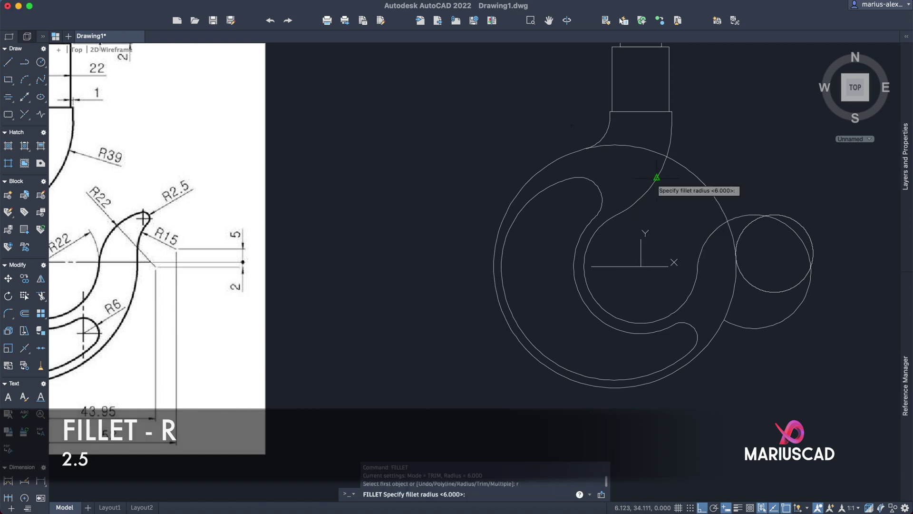
{"action": "type", "text": "2.5"}
{"action": "key", "text": "Return"}
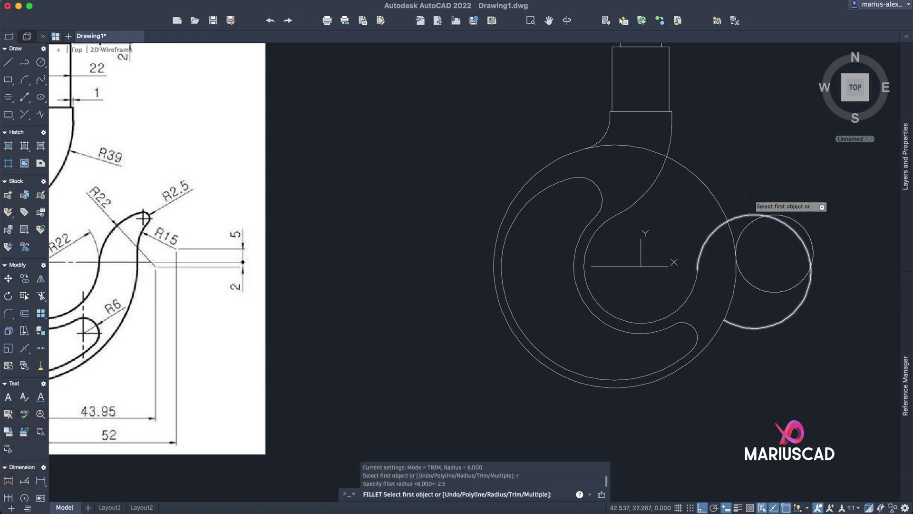
{"action": "left_click", "coordinate": [746, 224]}
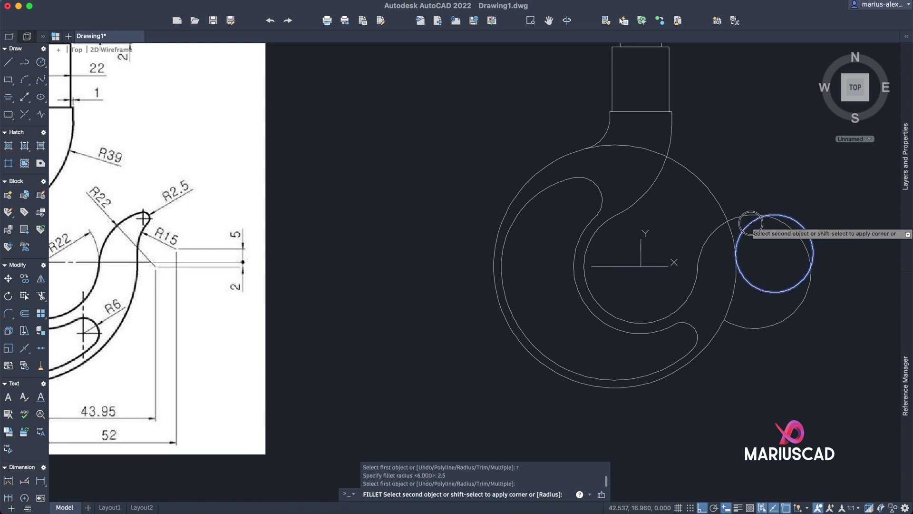
{"action": "left_click", "coordinate": [749, 225]}
{"action": "key", "text": "Escape"}
- Trim the excess arcs of the tip circles, including the one inside the neck
{"action": "type", "text": "tr"}
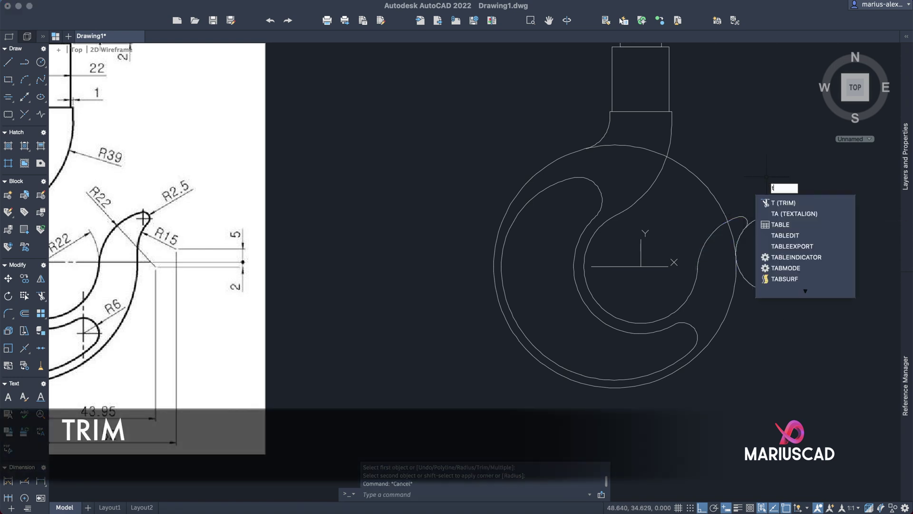
{"action": "key", "text": "Return"}
{"action": "left_click", "coordinate": [698, 166]}
{"action": "key", "text": "Return"}
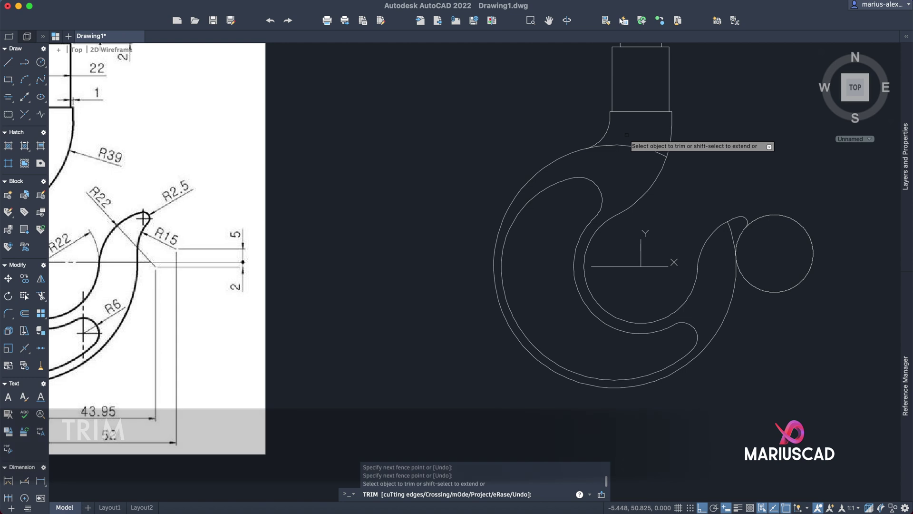
{"action": "left_click", "coordinate": [626, 136]}
{"action": "key", "text": "Return"}
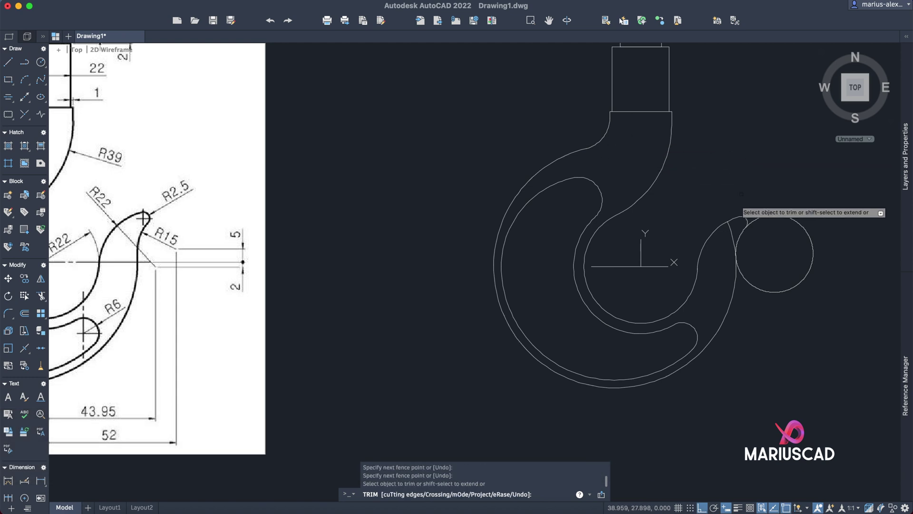
{"action": "left_click", "coordinate": [729, 227]}
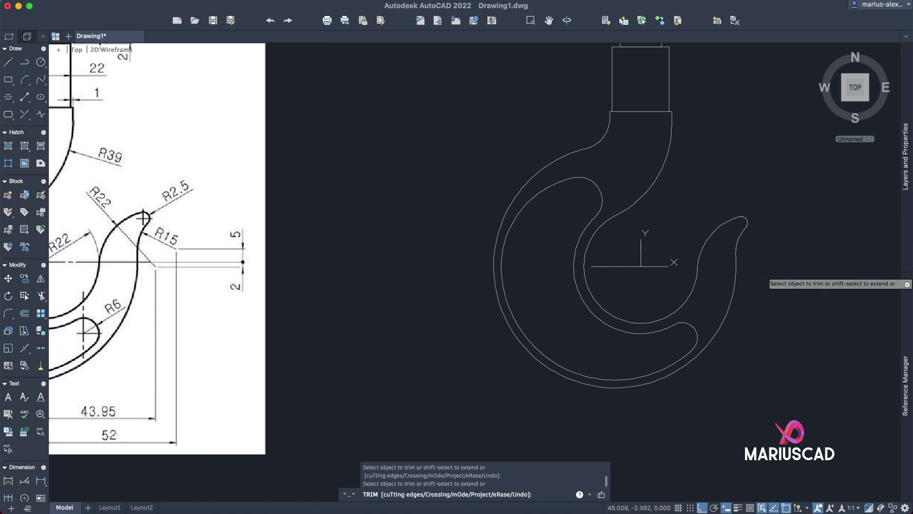
{"action": "key", "text": "Escape"}
{"action": "scroll", "coordinate": [747, 284], "scroll_direction": "down", "scroll_amount": 2}
- Erase the horizontal guide line at the hook centre and the short line left of it
{"action": "left_click", "coordinate": [706, 278]}
{"action": "left_click", "coordinate": [670, 259]}
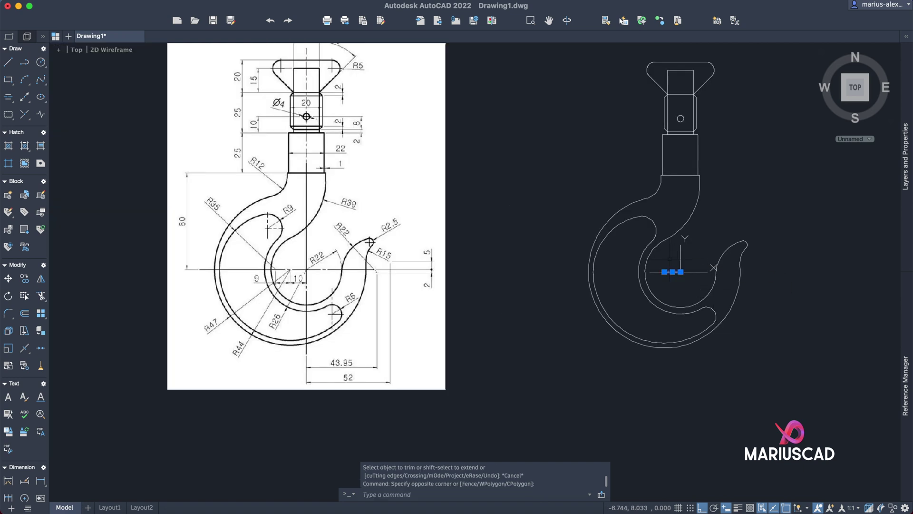
{"action": "key", "text": "Delete"}
{"action": "left_click", "coordinate": [671, 287]}
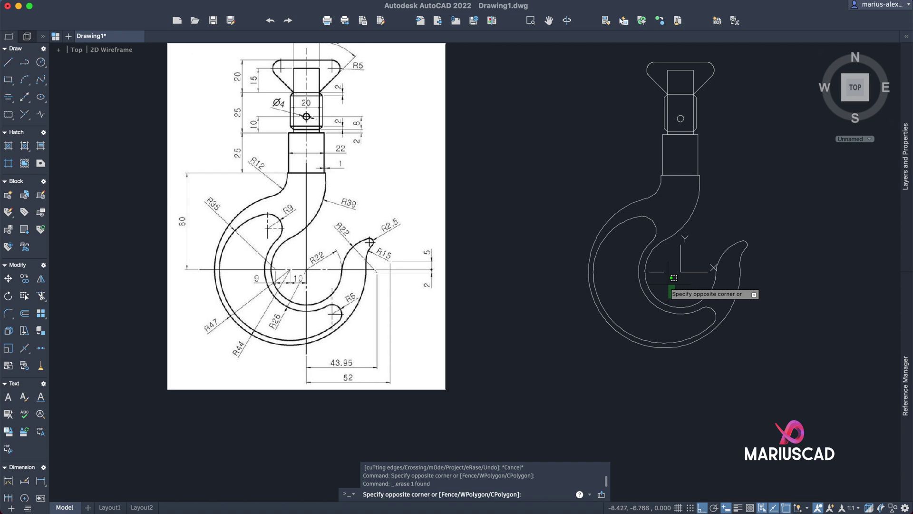
{"action": "left_click", "coordinate": [659, 266]}
{"action": "key", "text": "Delete"}
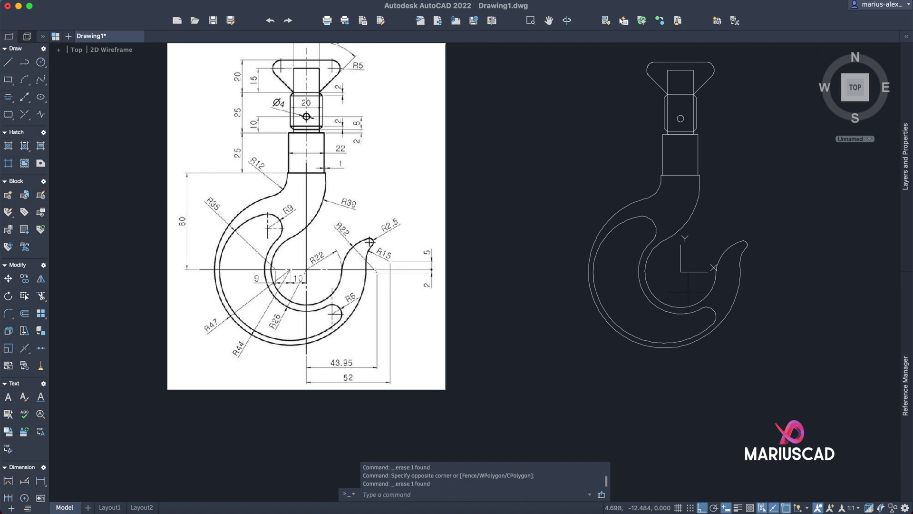
- Pan and zoom to compare the finished hook outline against the reference image
{"action": "middle_click_drag", "start_coordinate": [816, 333], "coordinate": [827, 353]}
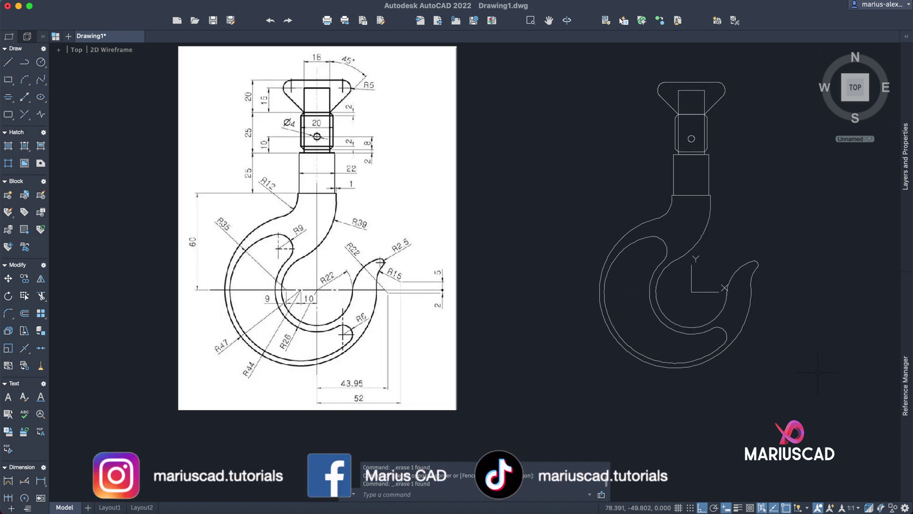
{"action": "scroll", "coordinate": [800, 363], "scroll_direction": "up", "scroll_amount": 3}
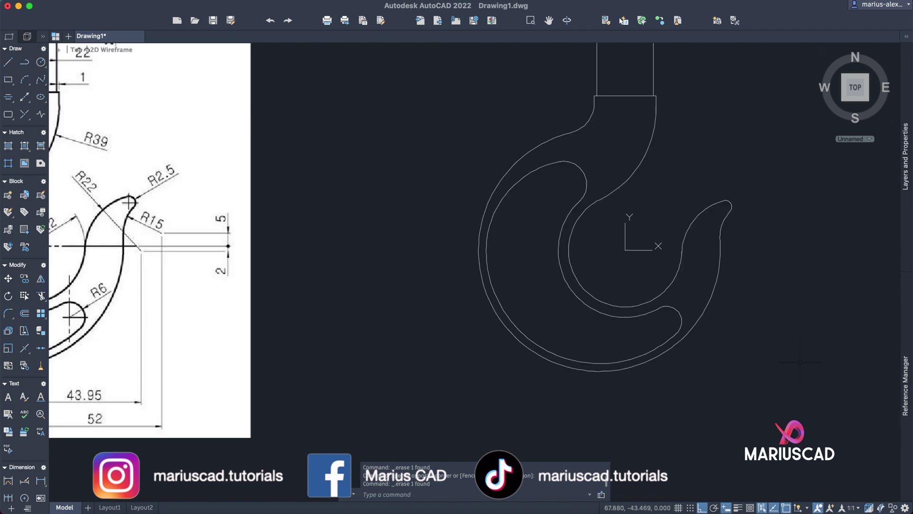
{"action": "scroll", "coordinate": [801, 362], "scroll_direction": "down", "scroll_amount": 3}
{"action": "middle_click_drag", "start_coordinate": [800, 363], "coordinate": [814, 405]}
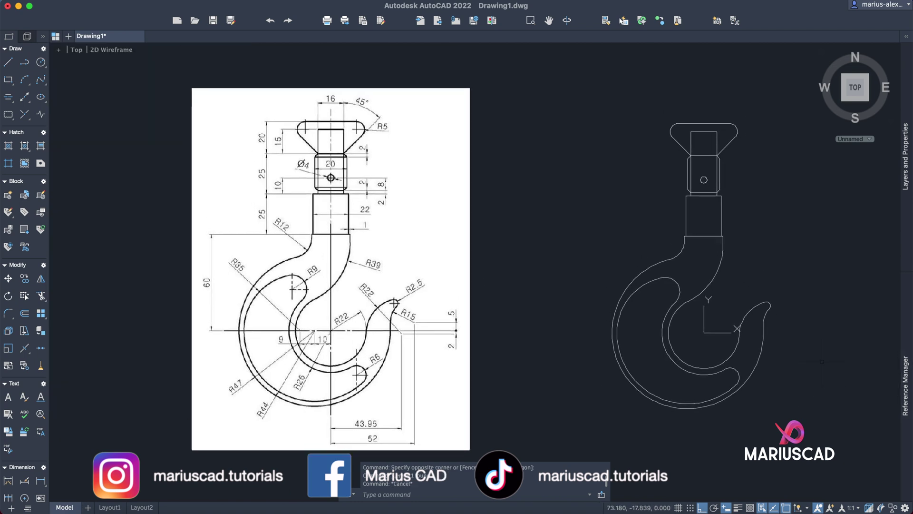
{"action": "middle_click_drag", "start_coordinate": [822, 362], "coordinate": [806, 360]}
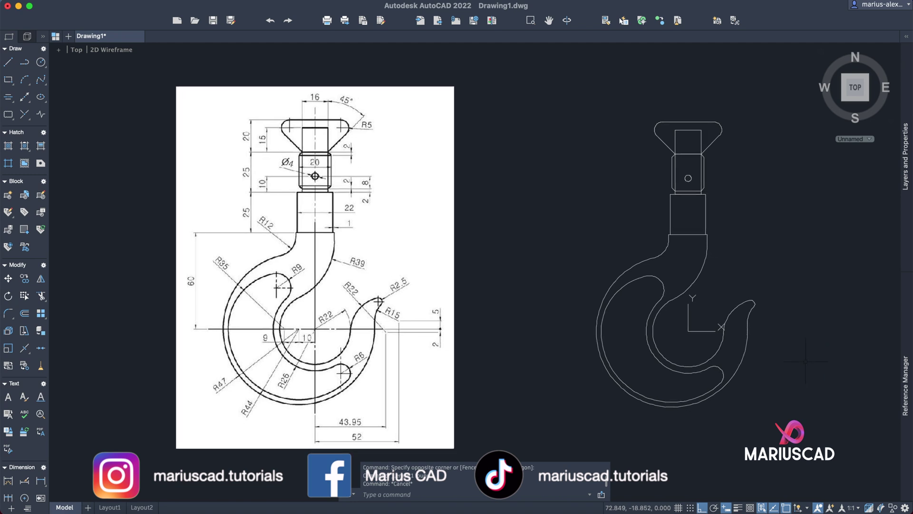